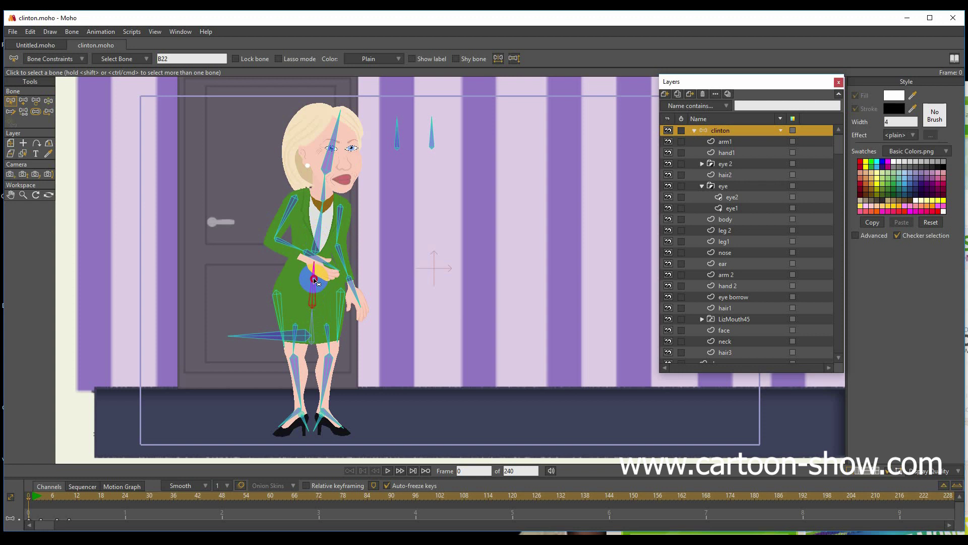
Step: Inspect the character's torso bone and the two bones along the sides of the skirt
left_click(319, 228)
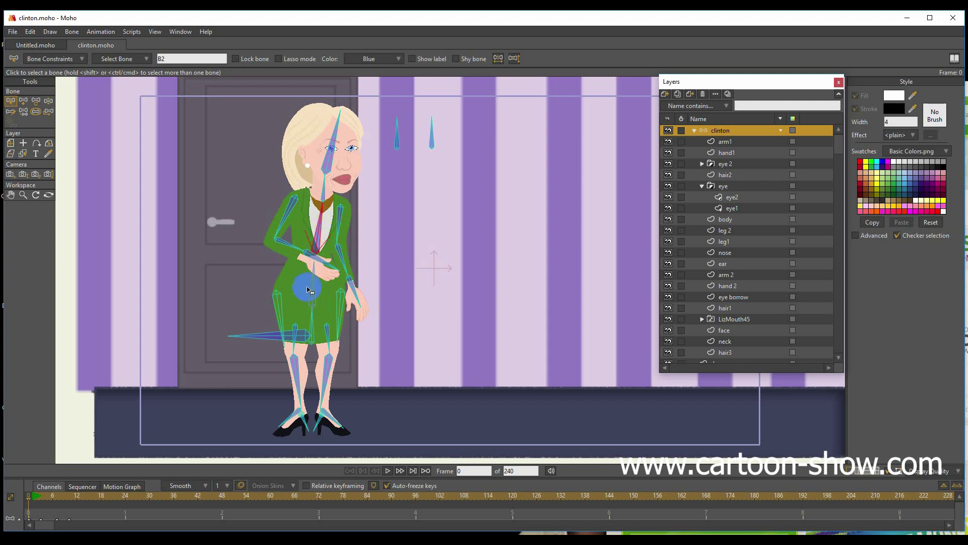
left_click(280, 305)
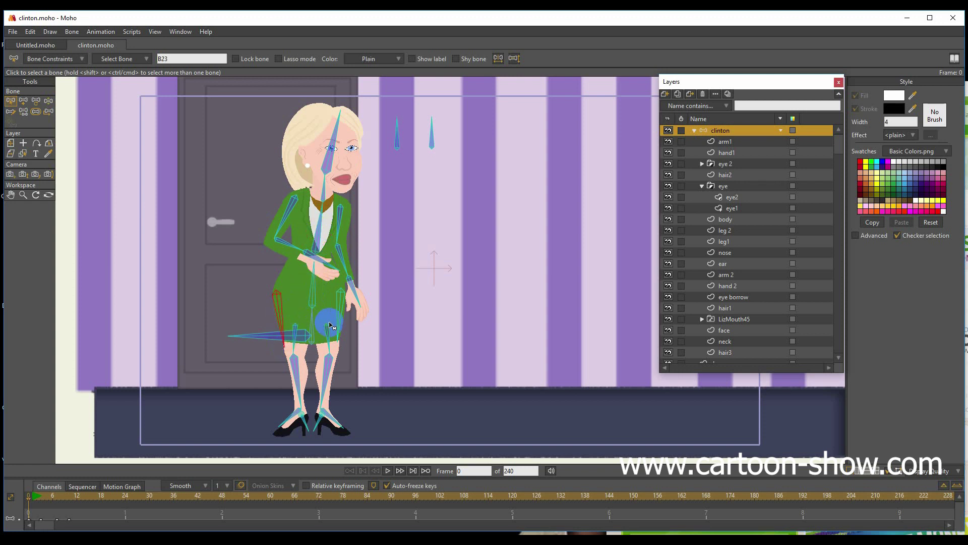
left_click(333, 320)
left_click(280, 313)
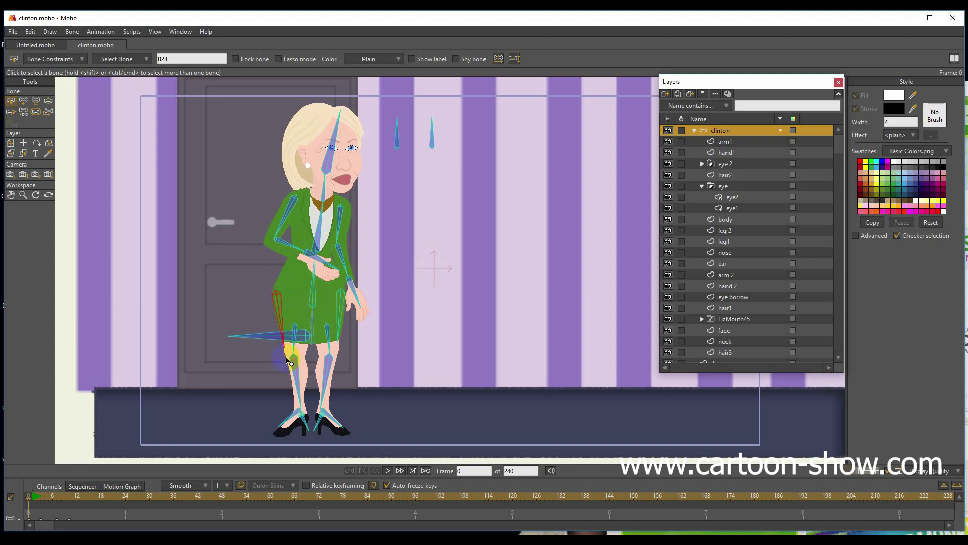
left_click(341, 314)
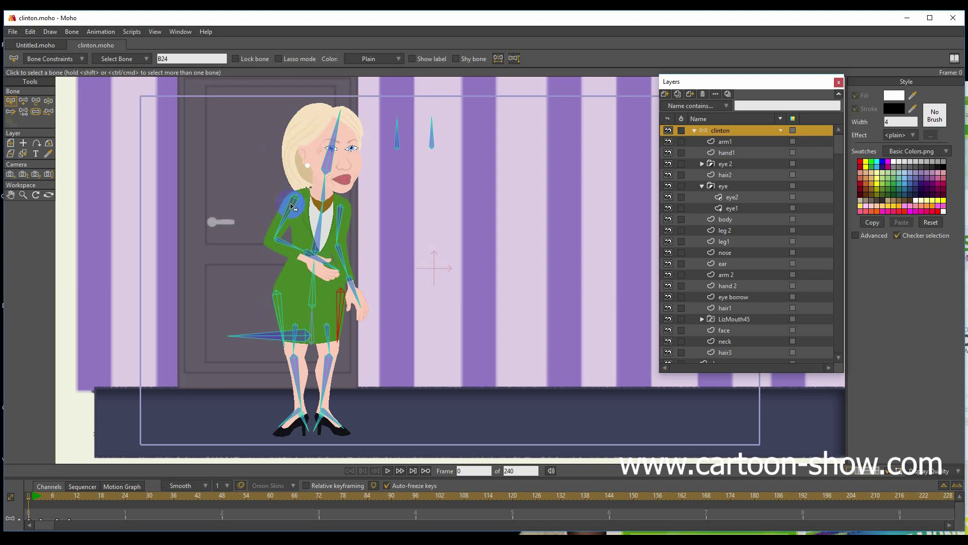
Step: Enlarge the timeline area at frame 1 and delete all of the character's existing keyframes
mouse_move(42, 500)
left_mouse_down()
mouse_move(50, 498)
mouse_move(33, 498)
left_mouse_up()
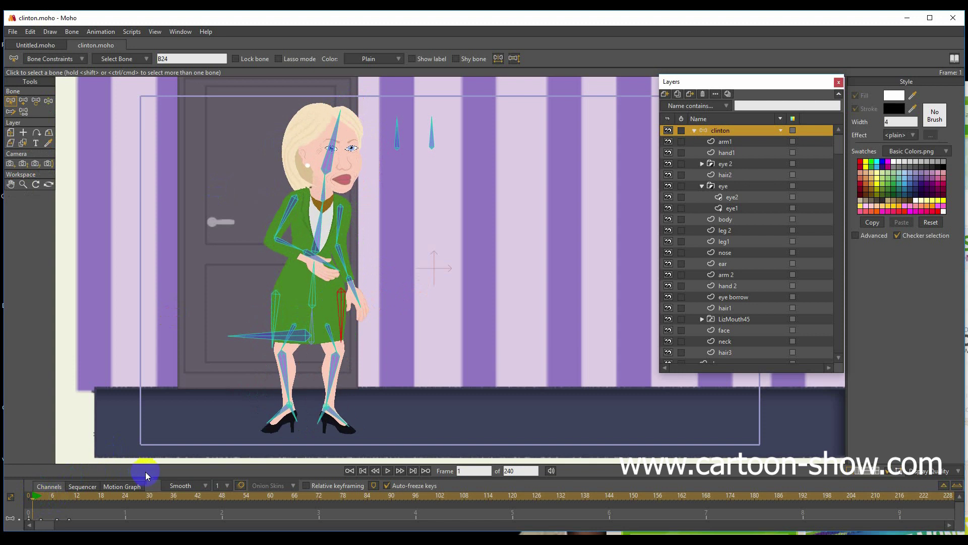
left_click_drag(143, 477, 152, 423)
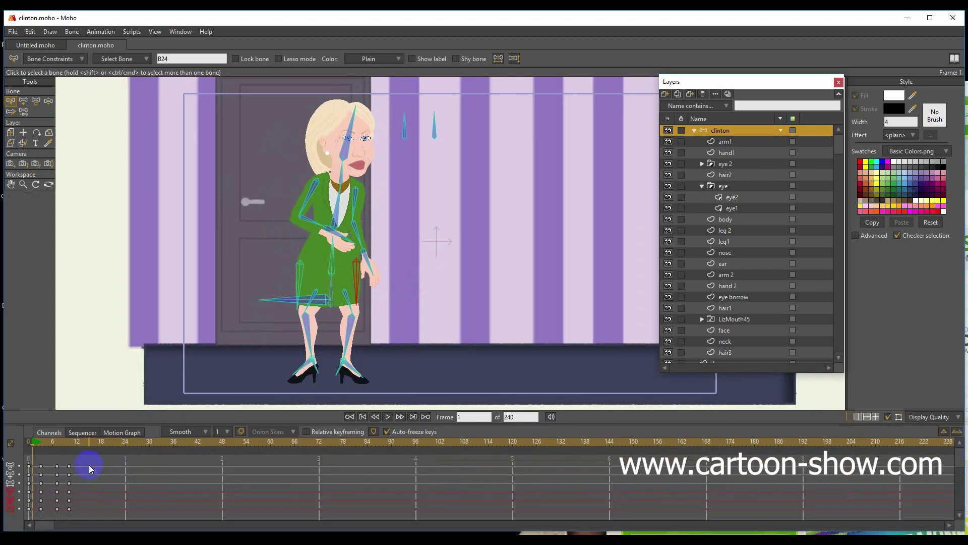
left_click_drag(89, 462, 20, 525)
key("Delete")
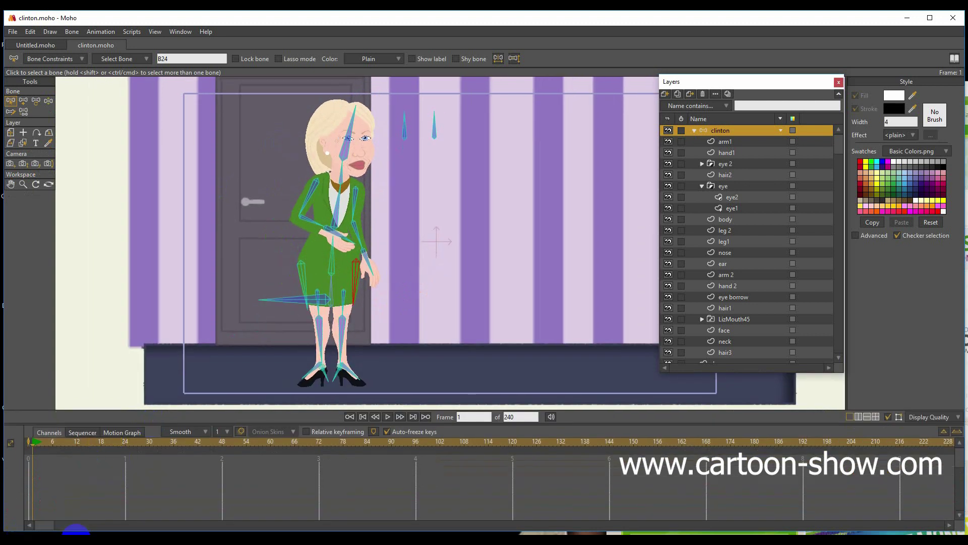
Step: At frame 3, rotate the upper arm bone nearest the door handle to test its range
left_click(40, 441)
left_click(35, 101)
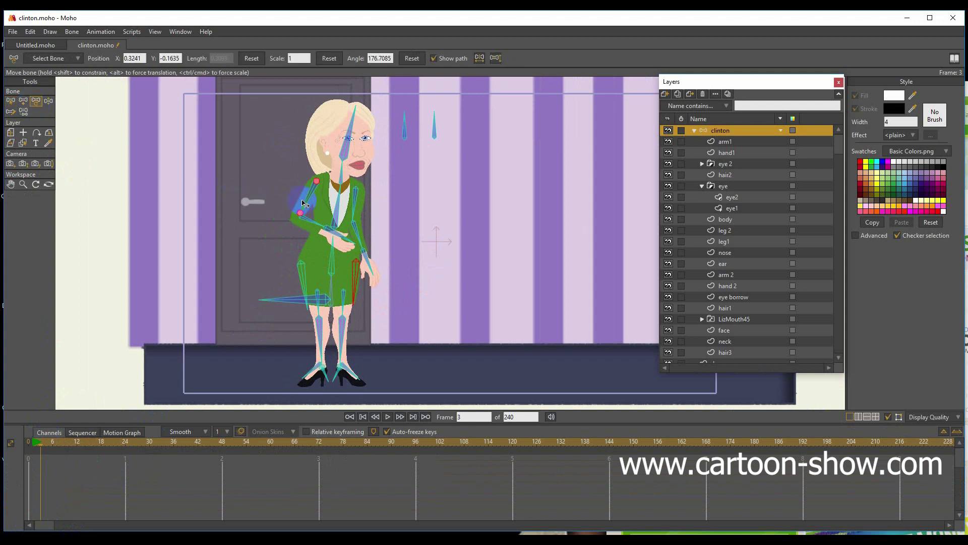
left_click_drag(302, 203, 344, 199)
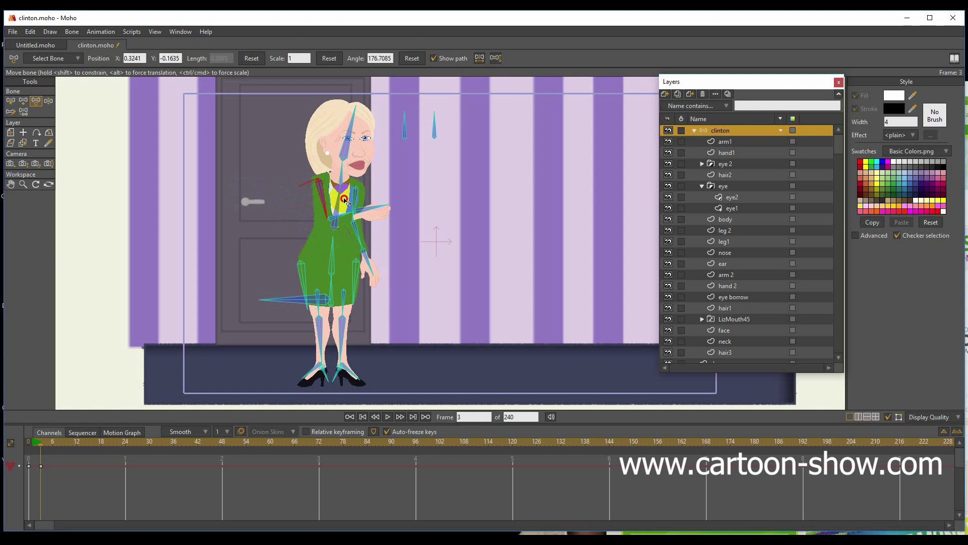
left_click(351, 144)
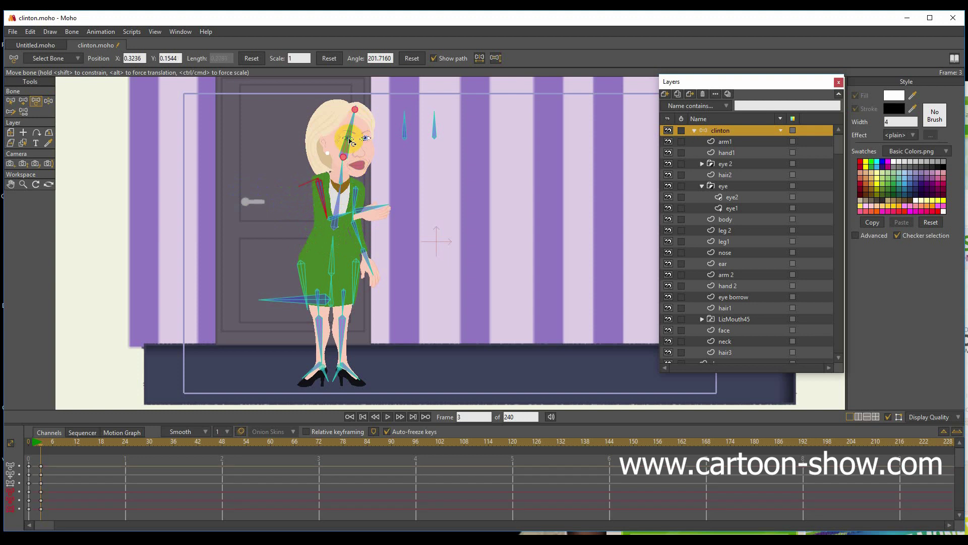
left_click_drag(324, 194, 312, 211)
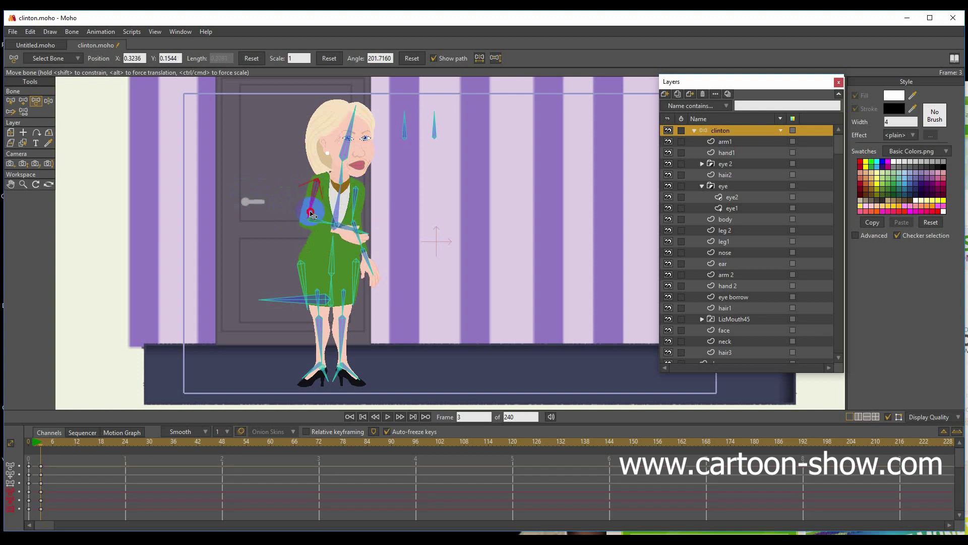
left_click(181, 312)
Step: At frame 0, set bone B5's angle constraints to a minimum of -120 and a maximum of 120 degrees
left_click_drag(42, 447, 2, 448)
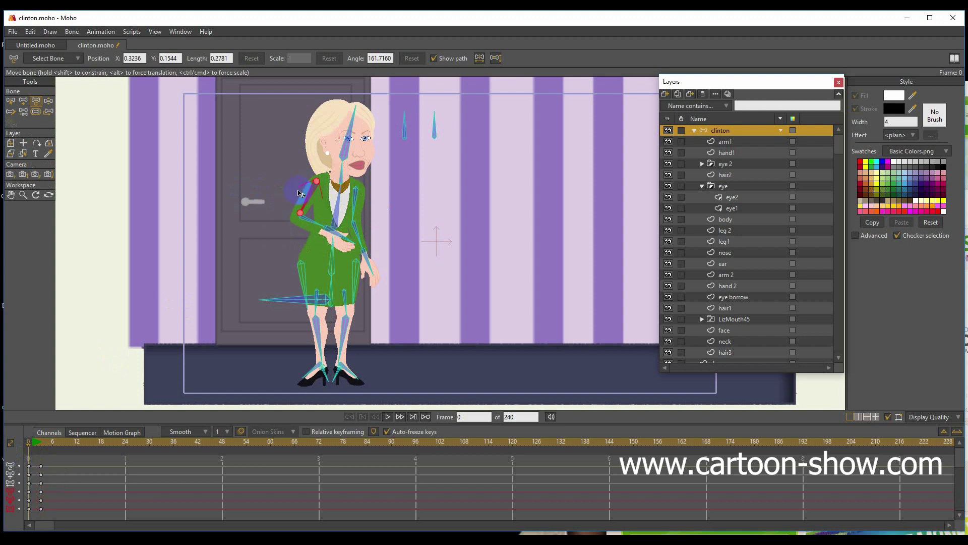
left_click(9, 101)
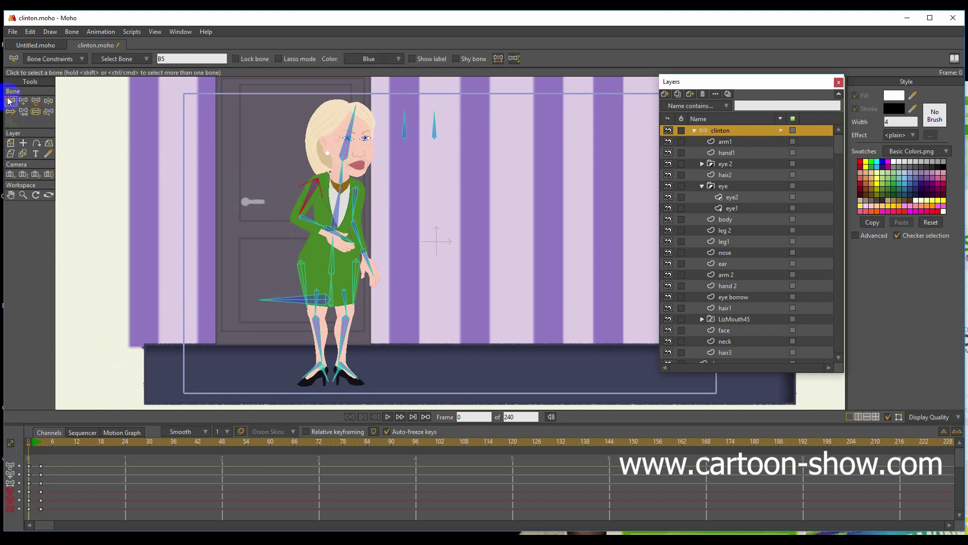
left_click(49, 60)
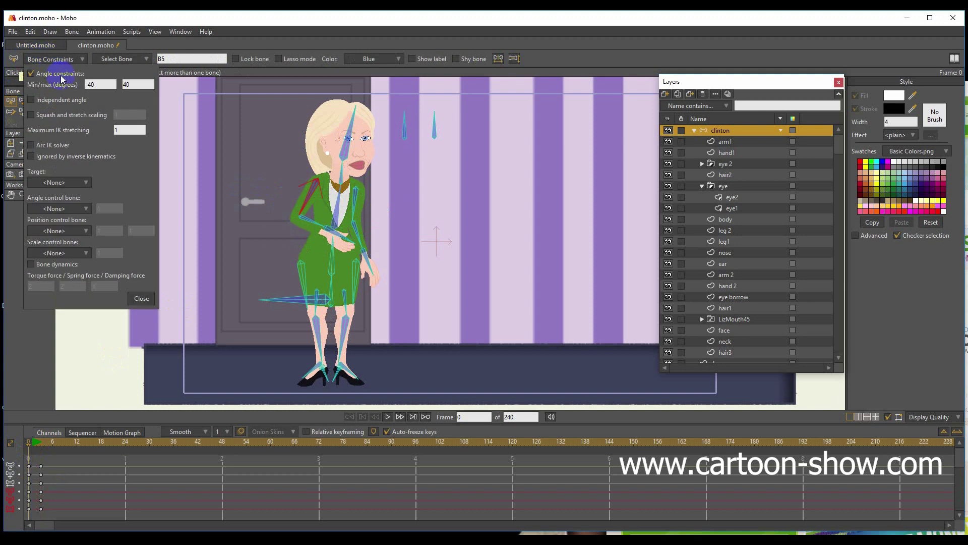
left_click(92, 85)
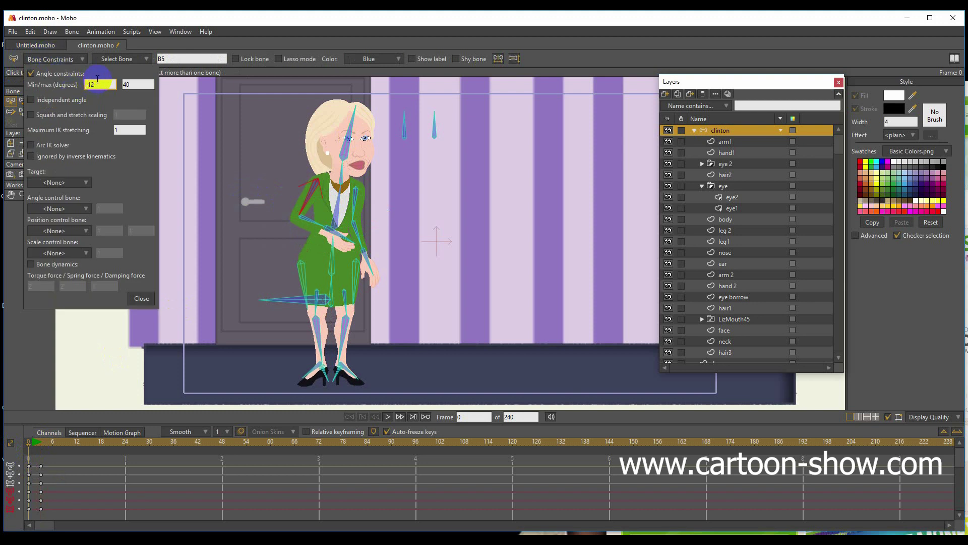
type("-120")
left_click(125, 83)
double_click(140, 85)
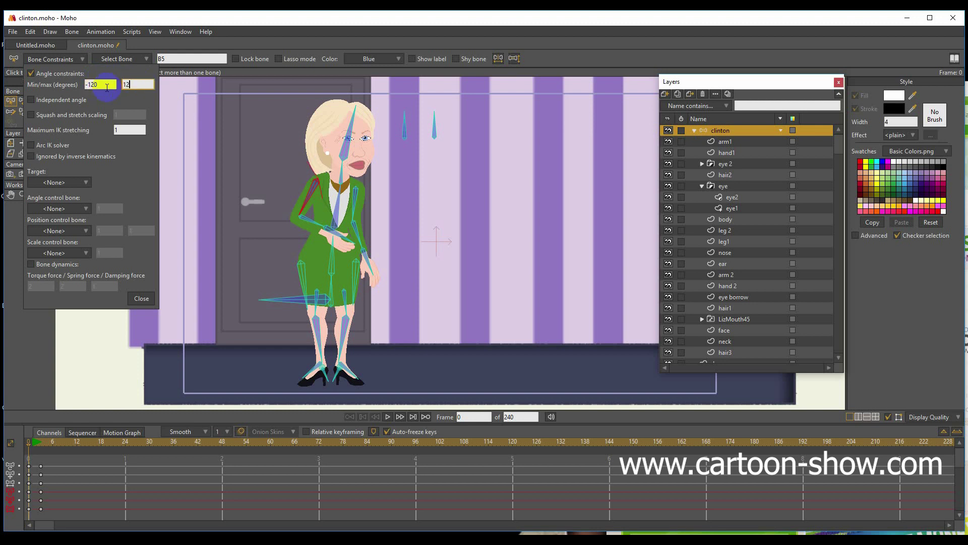
left_click(140, 298)
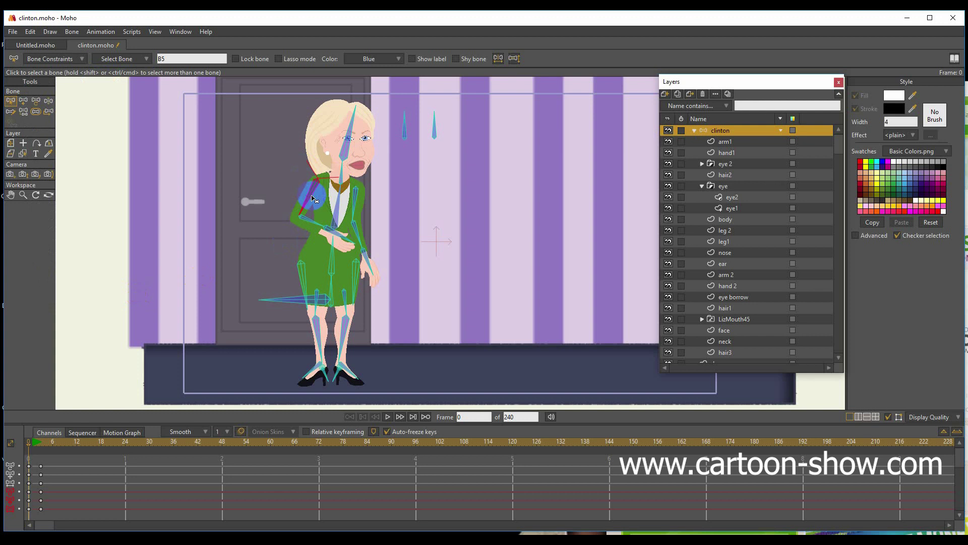
Step: At frame 3, swing upper arm bone B5 outward from the body so its elbow points toward the door handle
left_click(42, 442)
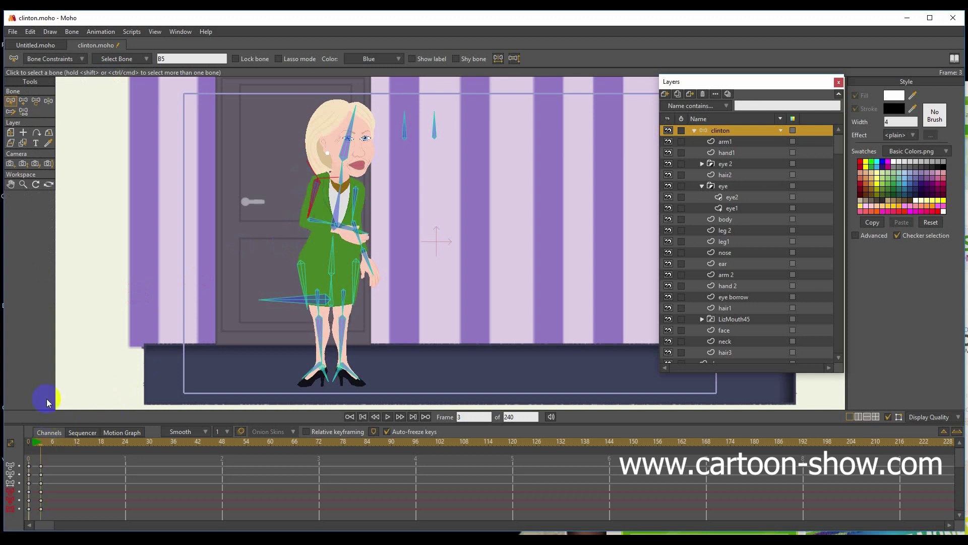
left_click(36, 101)
left_click_drag(300, 208, 244, 170)
left_click_drag(243, 121, 327, 244)
Step: Select the other upper arm bone and, at frame 0, set its angle constraints to -120 and 120 degrees
left_click(361, 205)
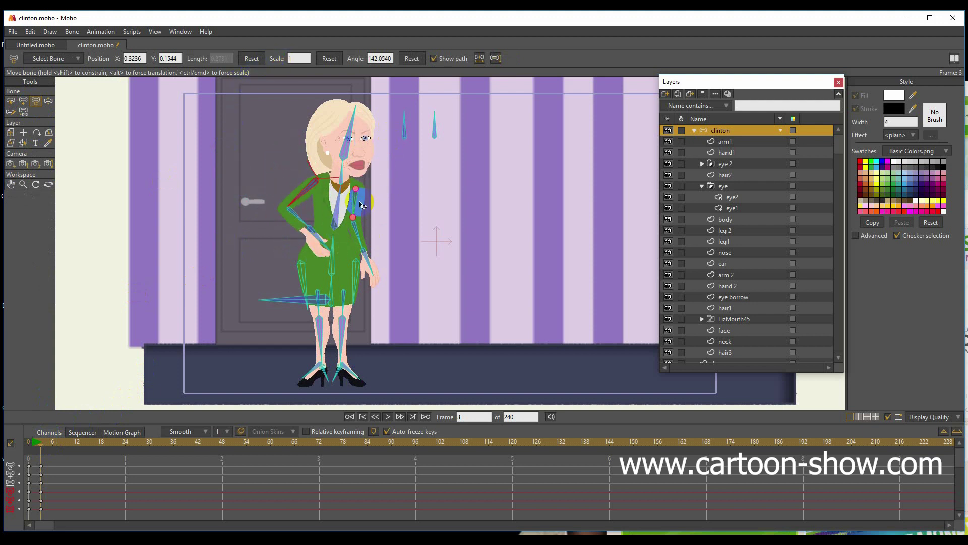
left_click(357, 204)
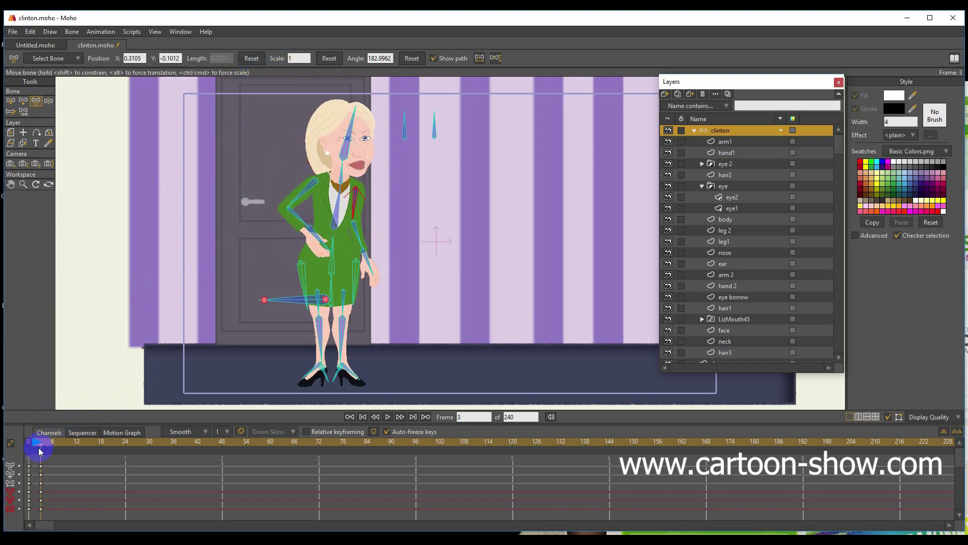
left_click_drag(41, 449, 29, 446)
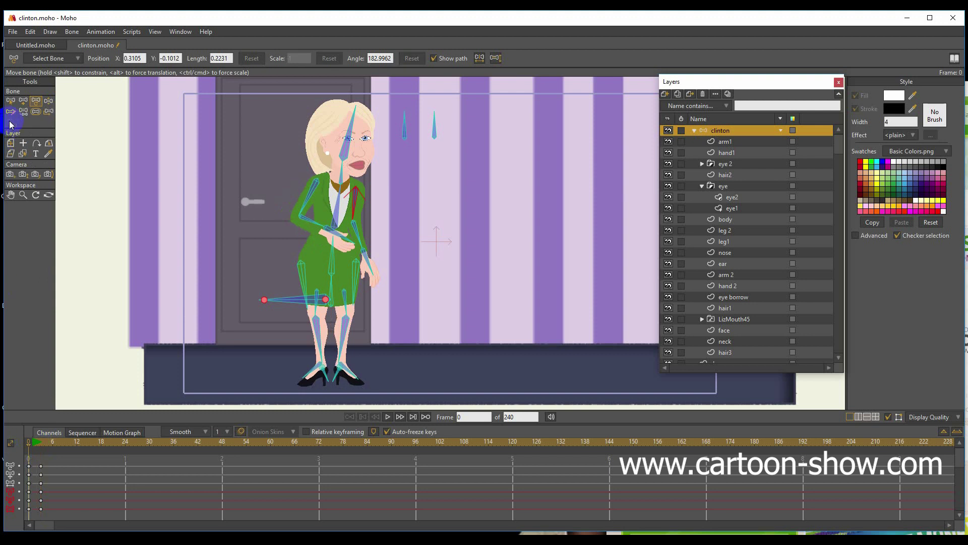
left_click(10, 101)
left_click(48, 59)
left_click(133, 85)
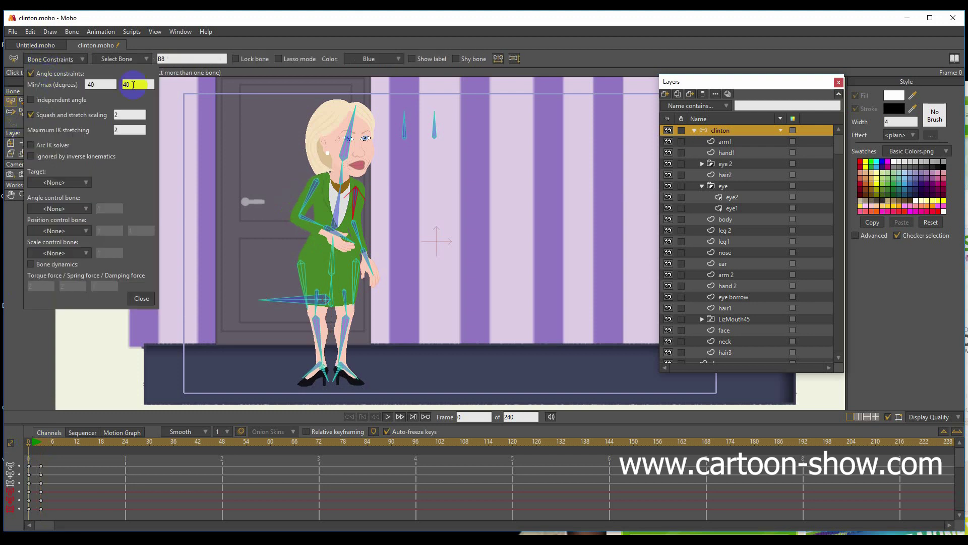
left_click(90, 85)
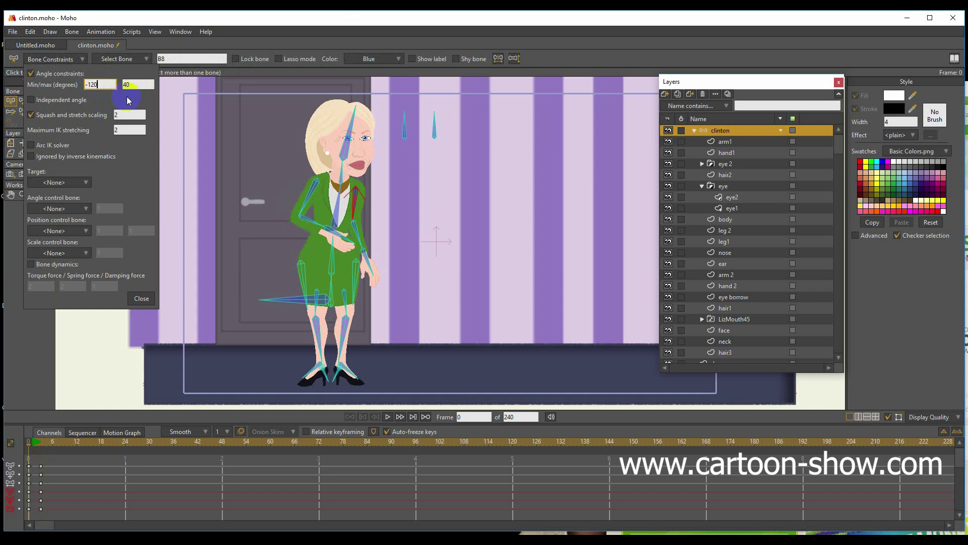
left_click(103, 85)
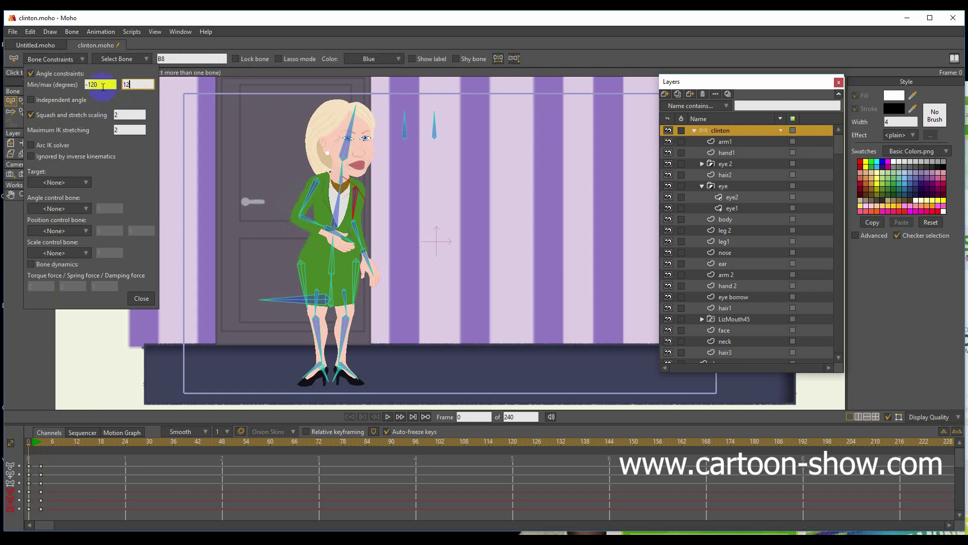
left_click(141, 298)
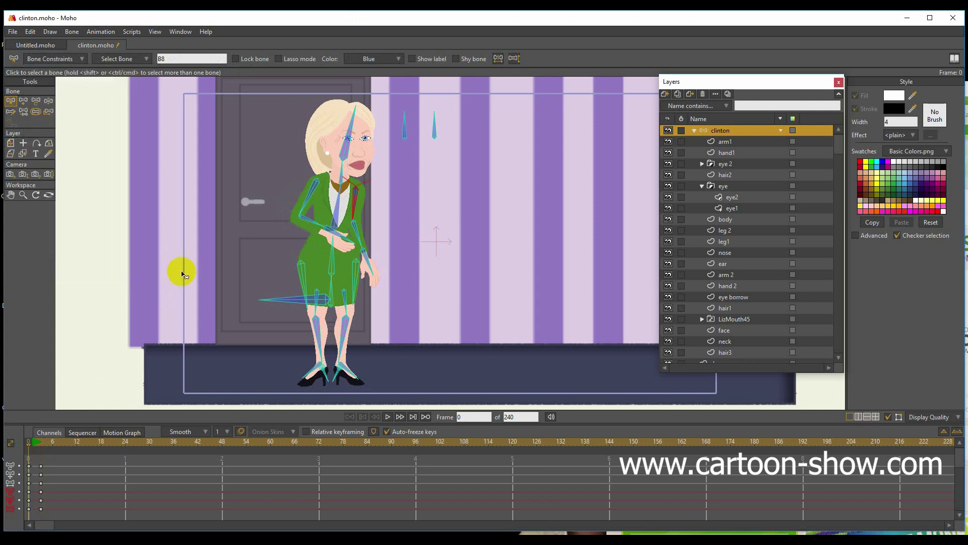
Step: At frame 3, rotate the arm2 side's upper arm bone outward, away from the body
left_click(41, 444)
left_click(36, 100)
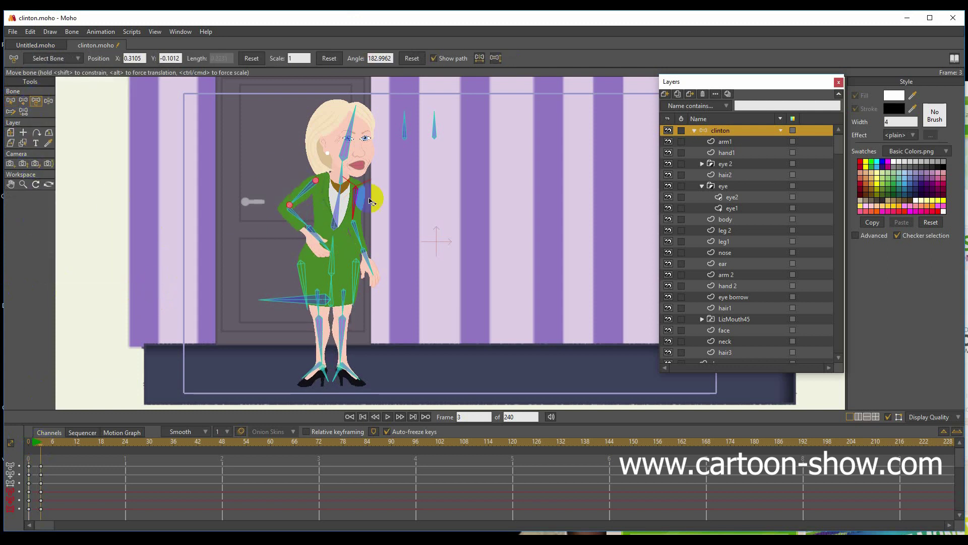
left_click_drag(360, 209, 400, 252)
Step: At frame 0, set the same upper arm bone's angle constraints to a minimum of -100 and a maximum of 200 degrees
left_click_drag(40, 447, 29, 443)
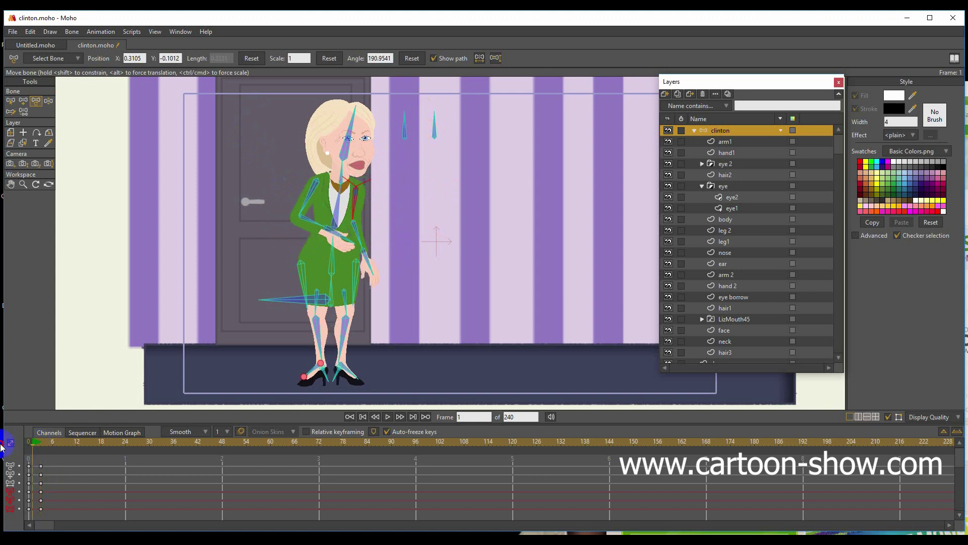
left_click(10, 103)
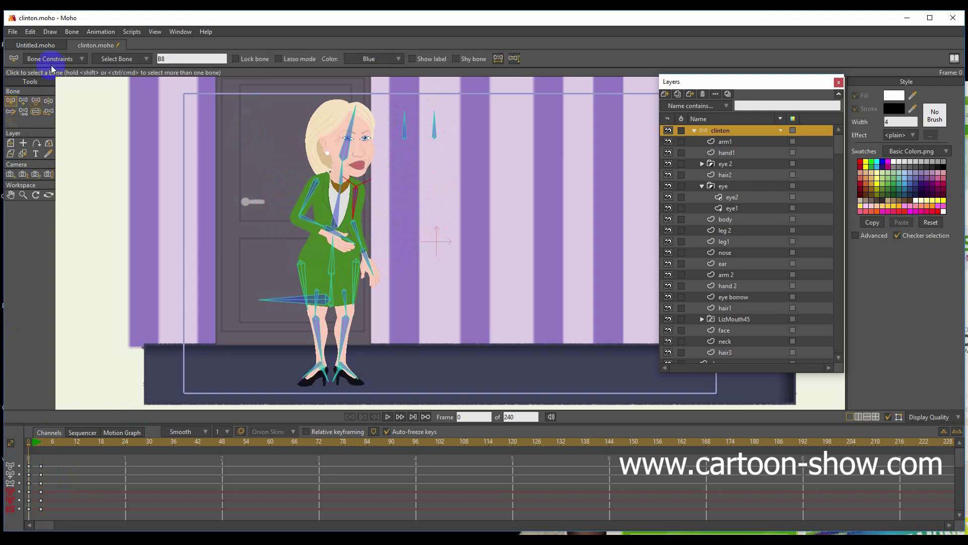
left_click(50, 59)
double_click(135, 84)
left_click_drag(135, 85, 123, 84)
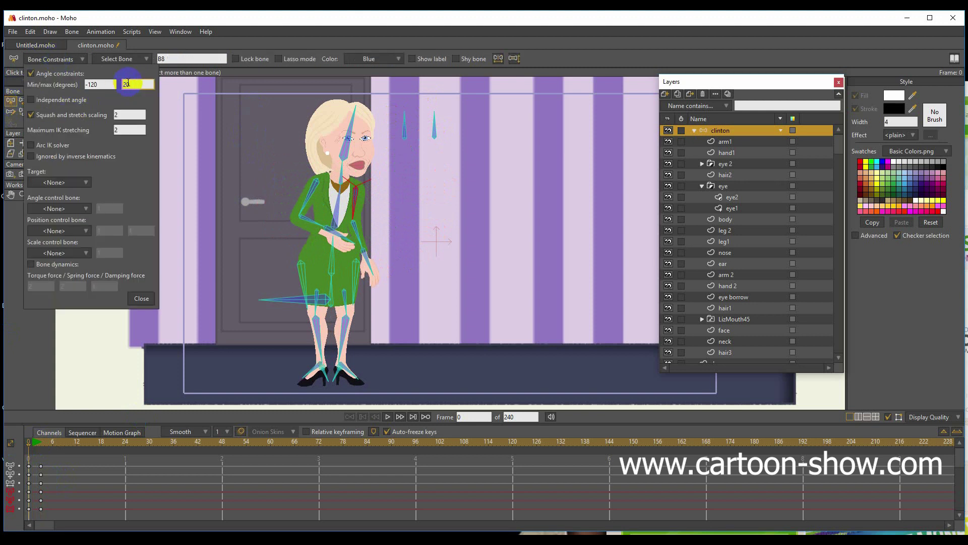
left_click(116, 84)
left_click(105, 85)
left_click(117, 105)
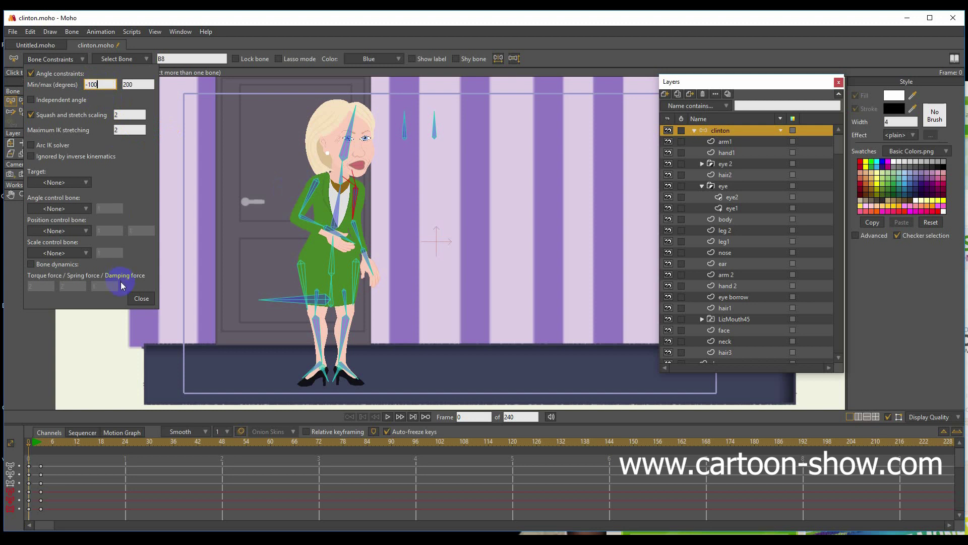
left_click(141, 298)
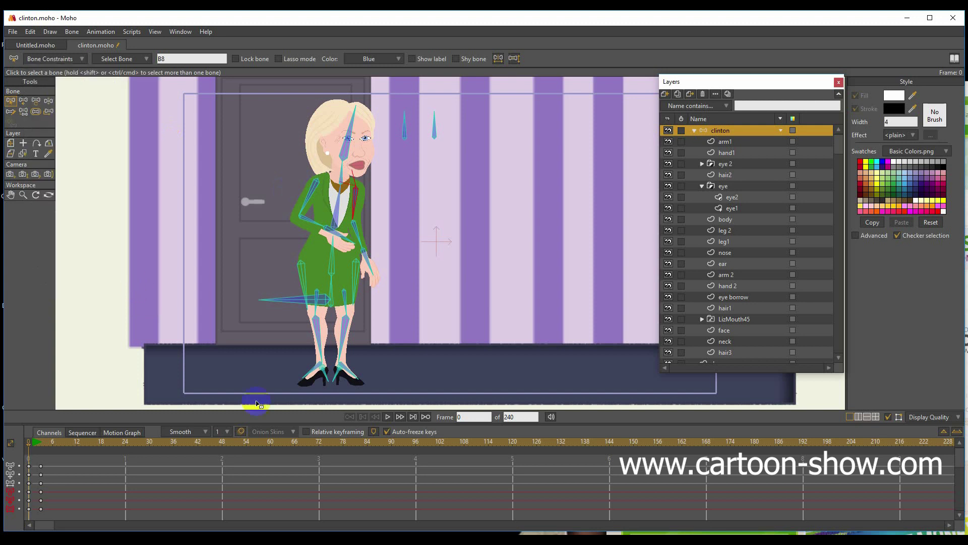
Step: Move the arm bones at frame 3 to try out the widened rotation range
left_click(39, 448)
left_click(36, 101)
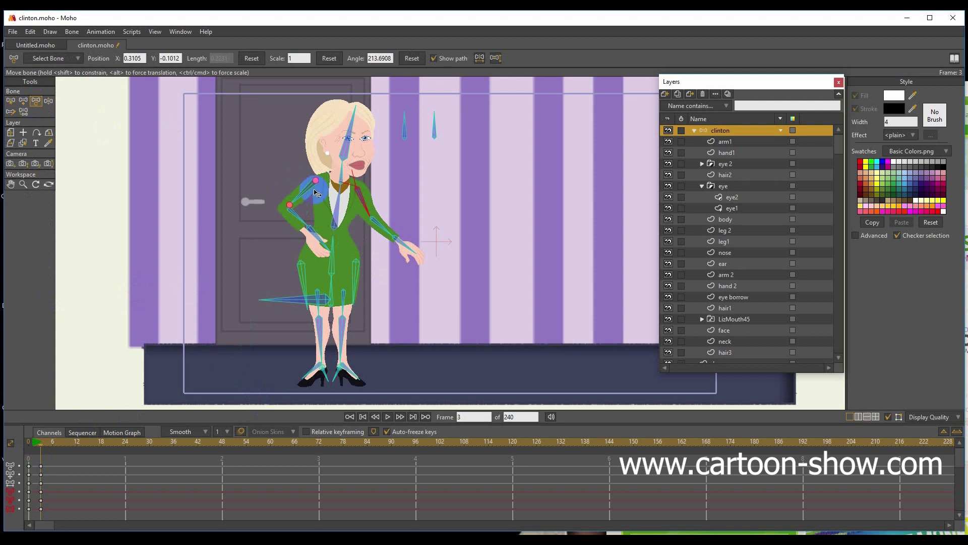
left_click_drag(315, 192, 401, 265)
Step: Return to frame 0 and select the arm 2 layer by picking its sleeve shape on the character
left_click_drag(42, 445, 2, 452)
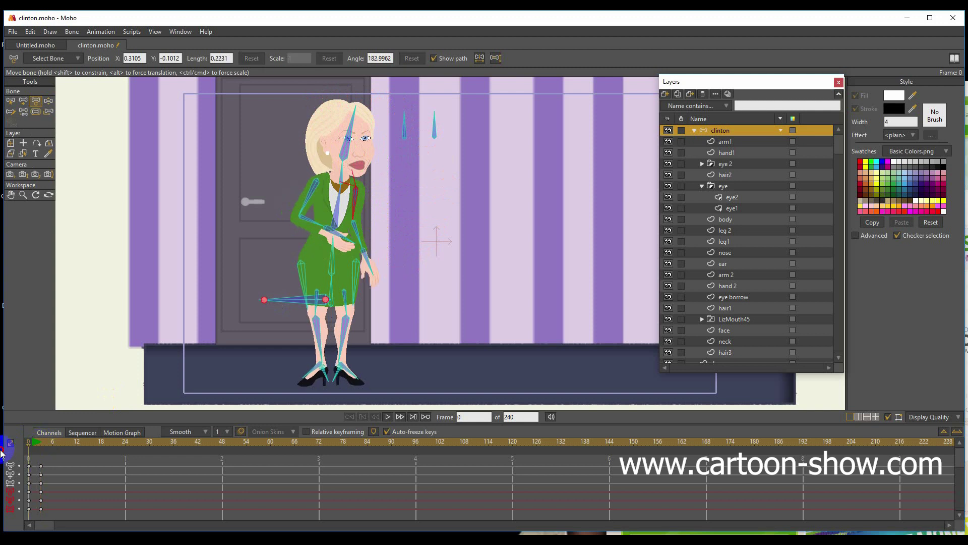
left_click(23, 154)
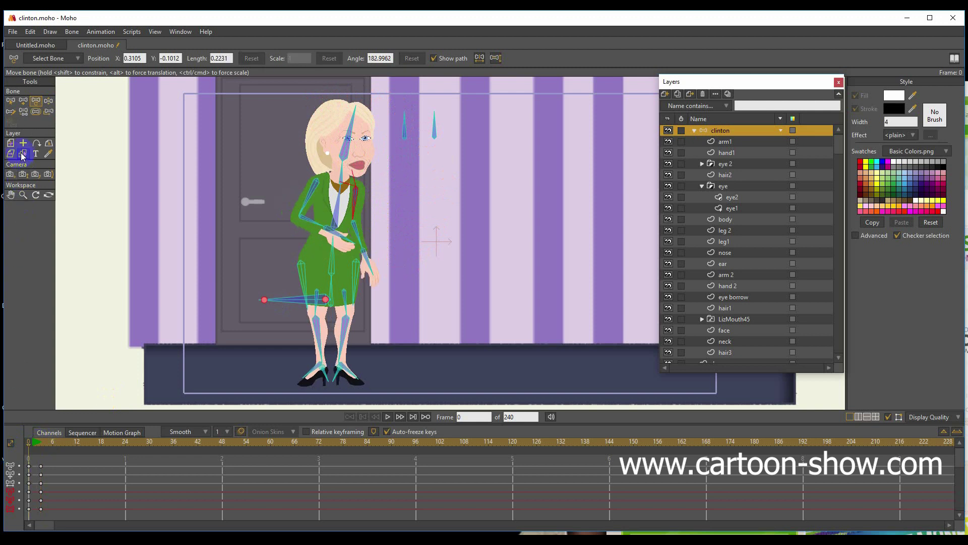
left_click(361, 206)
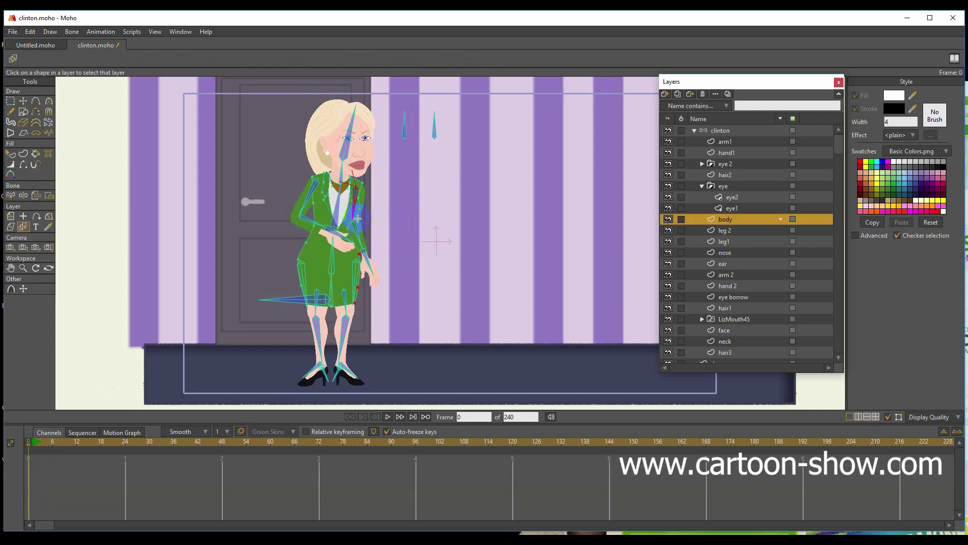
left_click(359, 216)
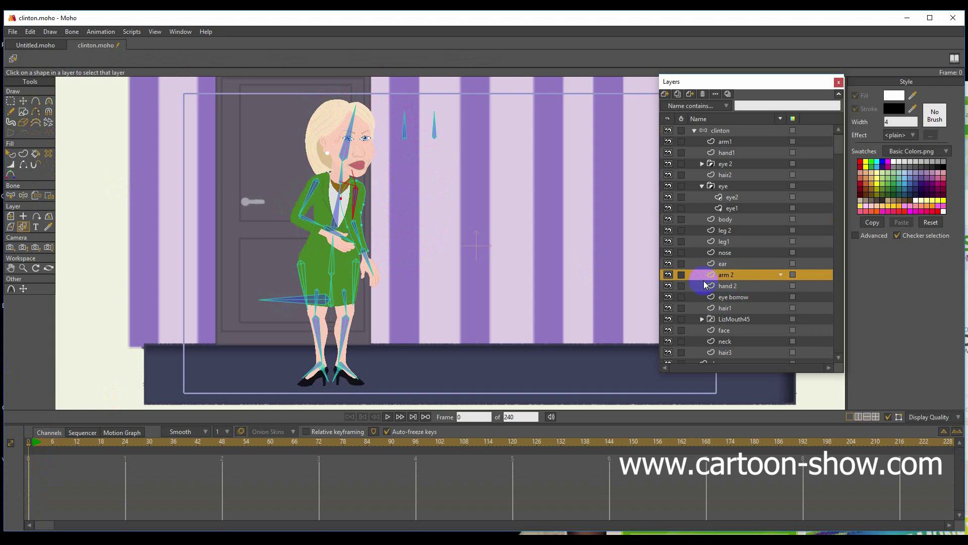
Step: Hide and show the arm 2 and hand 2 layers to check which parts of the character they contain
left_click(669, 275)
left_click(669, 276)
left_click(670, 275)
left_click(670, 276)
left_click(668, 286)
left_click(668, 286)
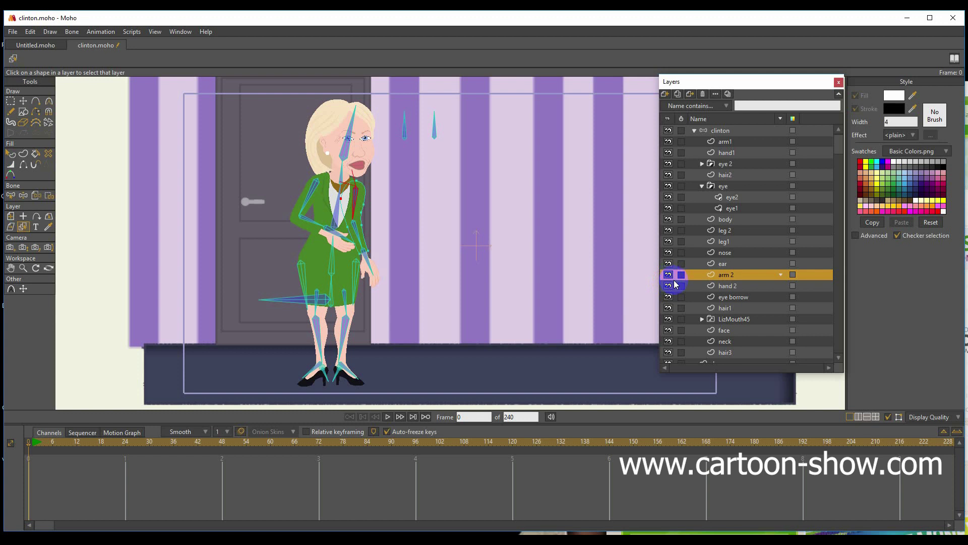
Step: Move the arm 2 and hand 2 layers together to the bottom of the clinton bone group, just below hair3
left_click(728, 286, "ctrl")
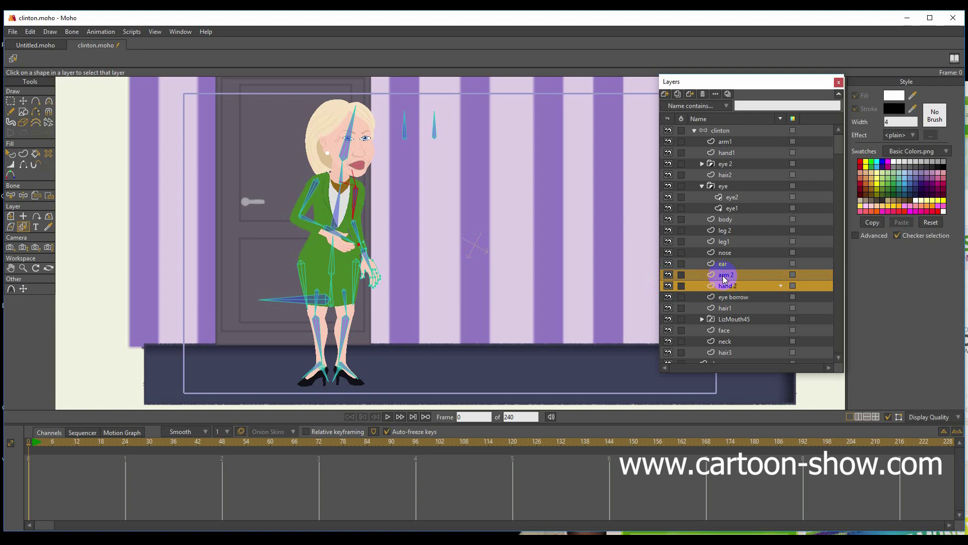
left_click_drag(724, 277, 728, 327)
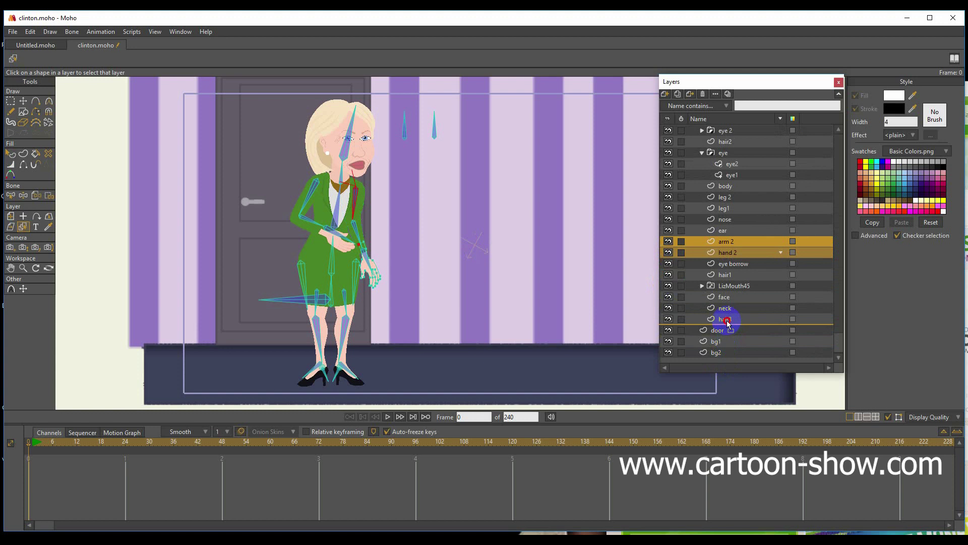
left_click_drag(728, 323, 727, 324)
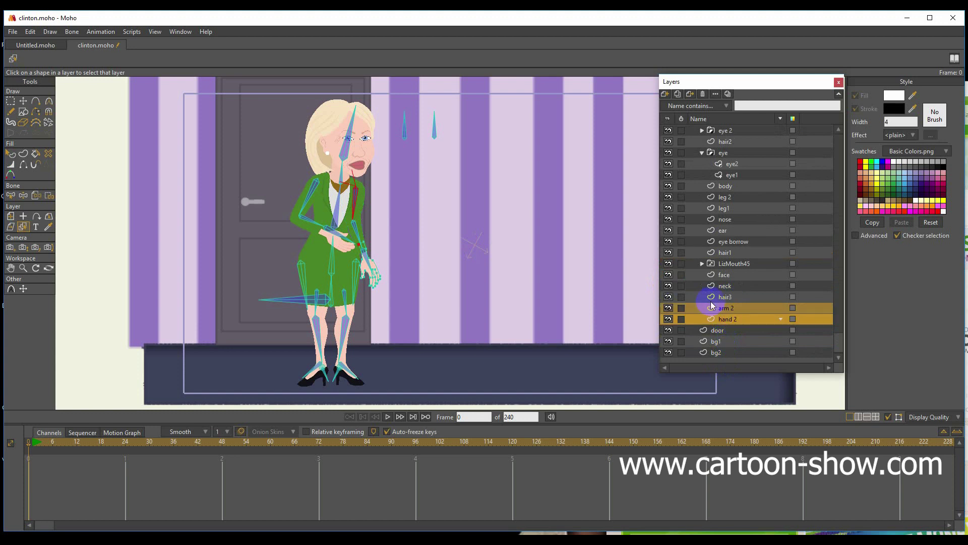
Step: At frame 4, switch to the clinton bone layer and swing the forearm of arm 2 outward to test it
left_click(43, 443)
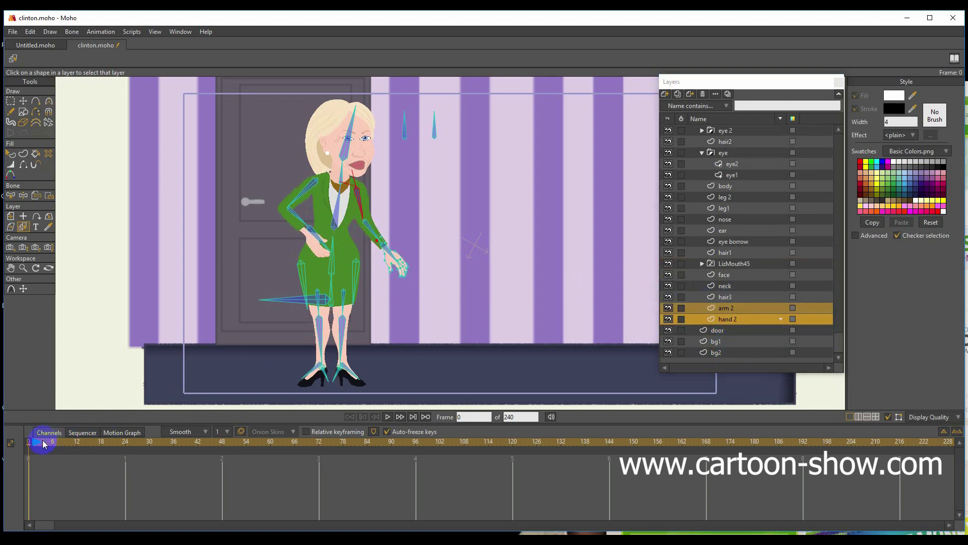
scroll(741, 202, "up", 3)
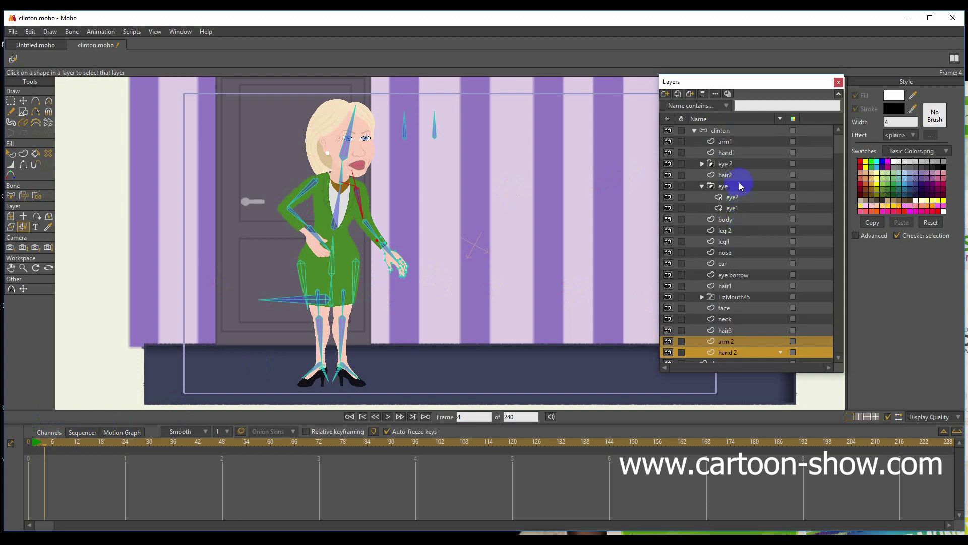
left_click(721, 130)
left_click(38, 103)
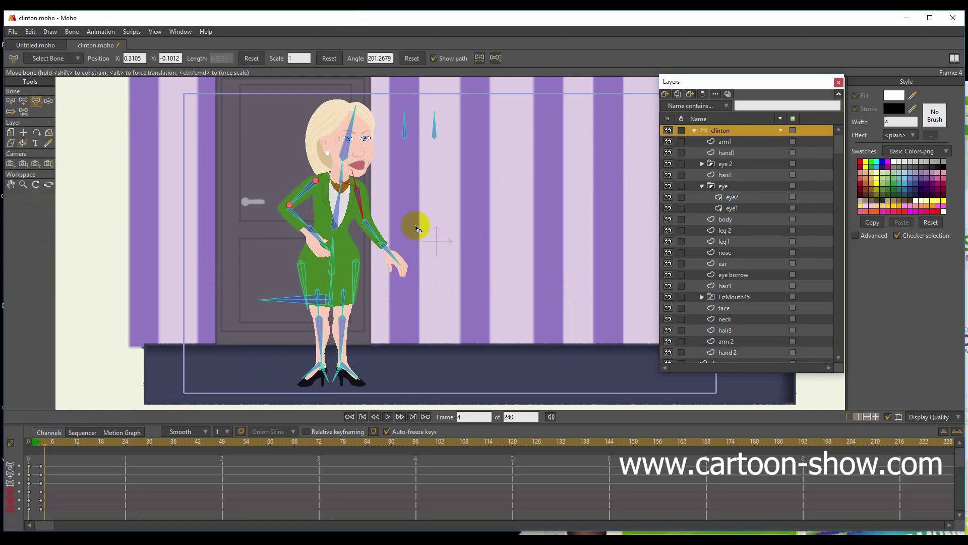
left_click_drag(363, 207, 411, 216)
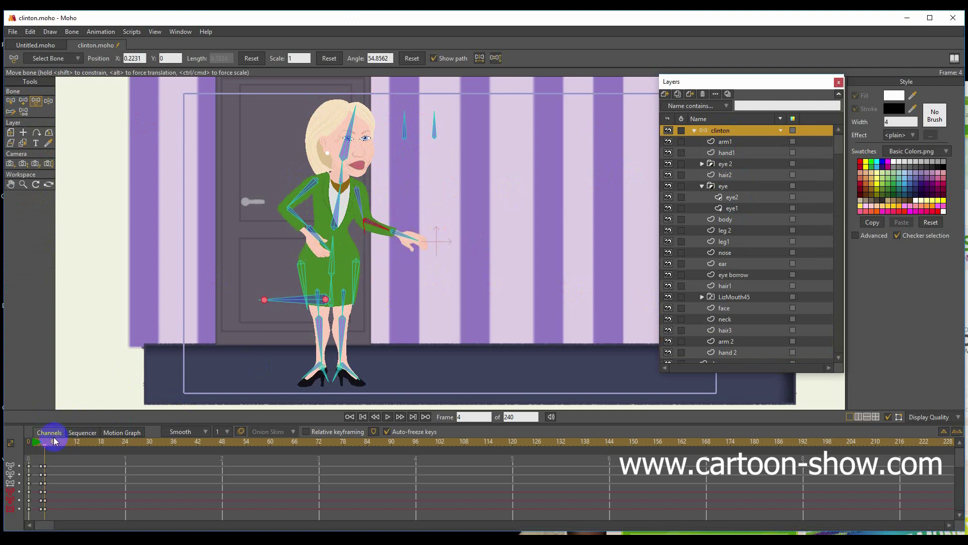
Step: Back at frame 0, set the maximum angle constraint of forearm bone B9 to 200 degrees
left_click_drag(45, 444, 28, 443)
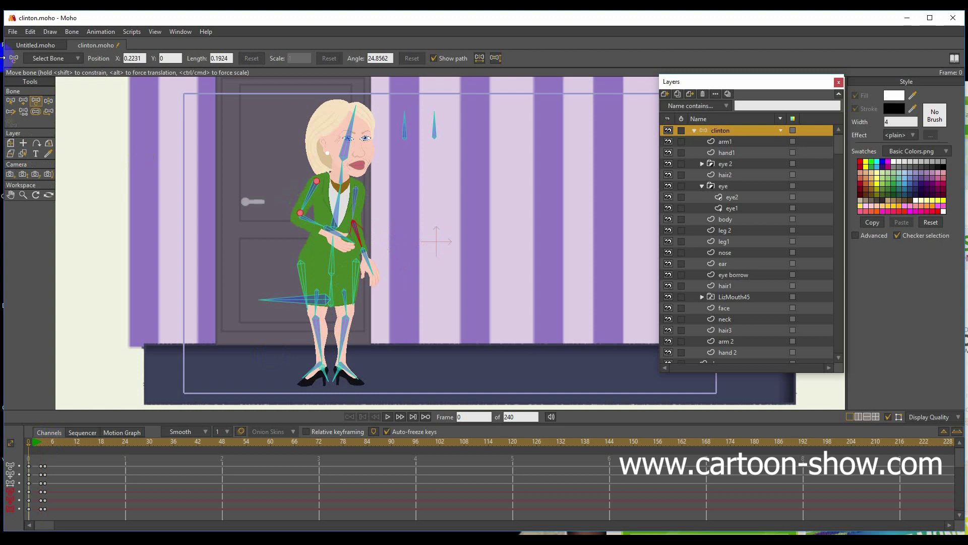
left_click(8, 103)
left_click(46, 60)
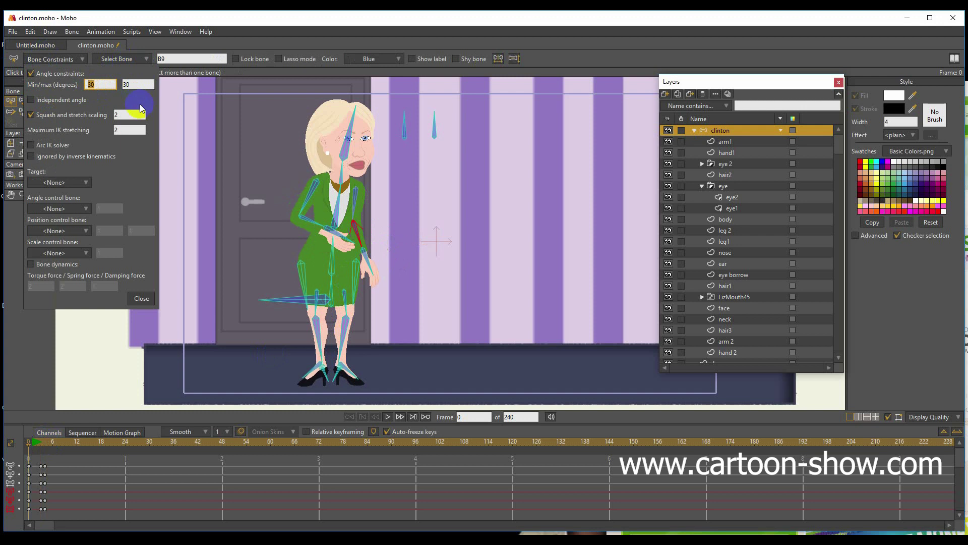
left_click(123, 85)
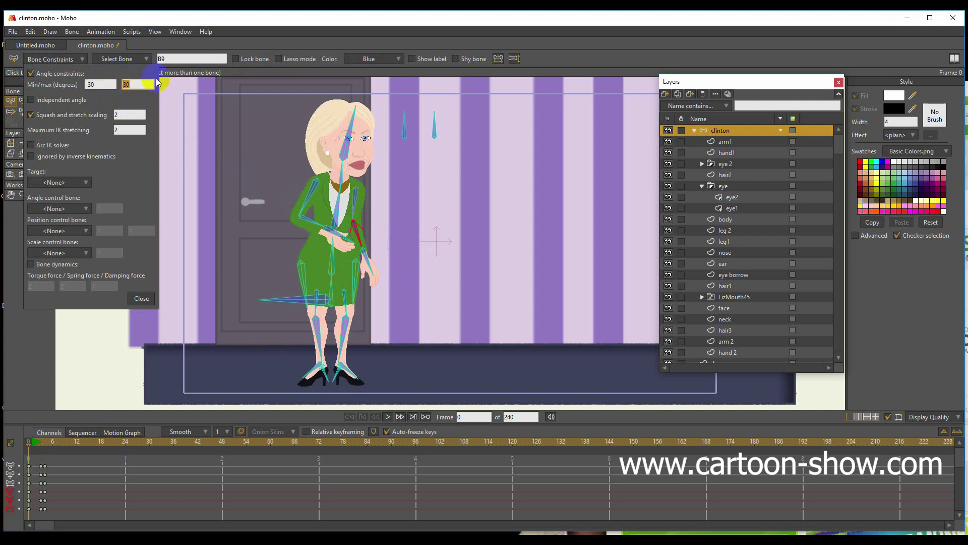
left_click(97, 85)
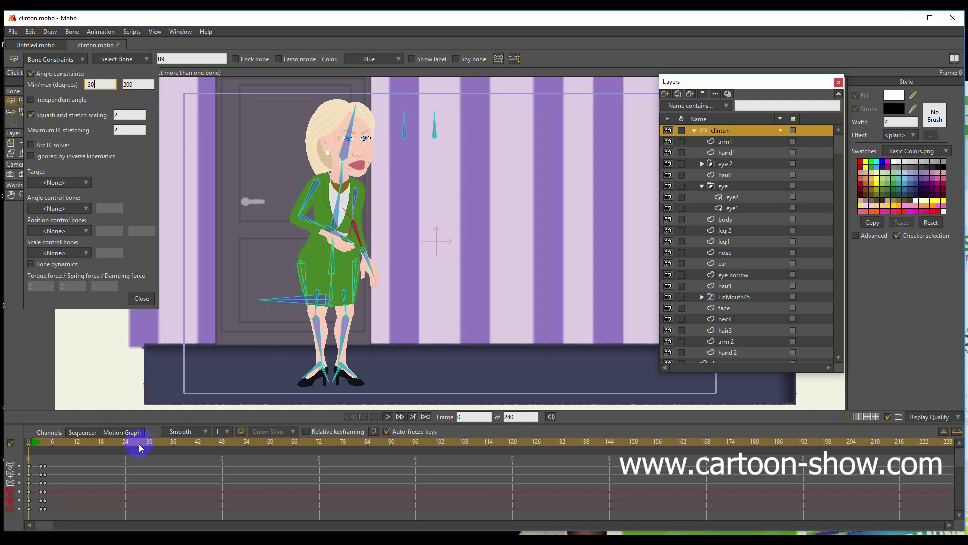
Step: At frame 4, rotate forearm bone B9 up and down to try out the wider angle range
left_click(44, 444)
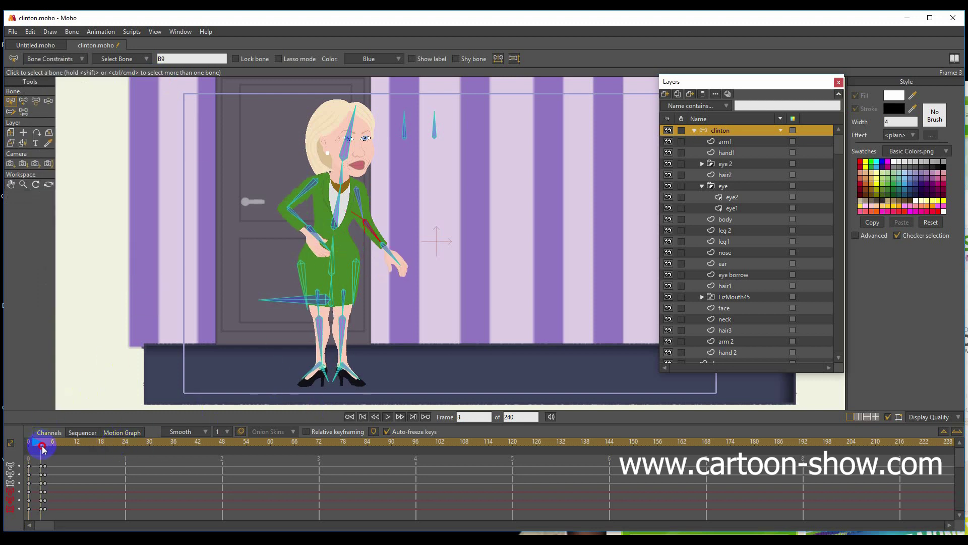
left_click(36, 101)
left_click_drag(382, 226, 359, 223)
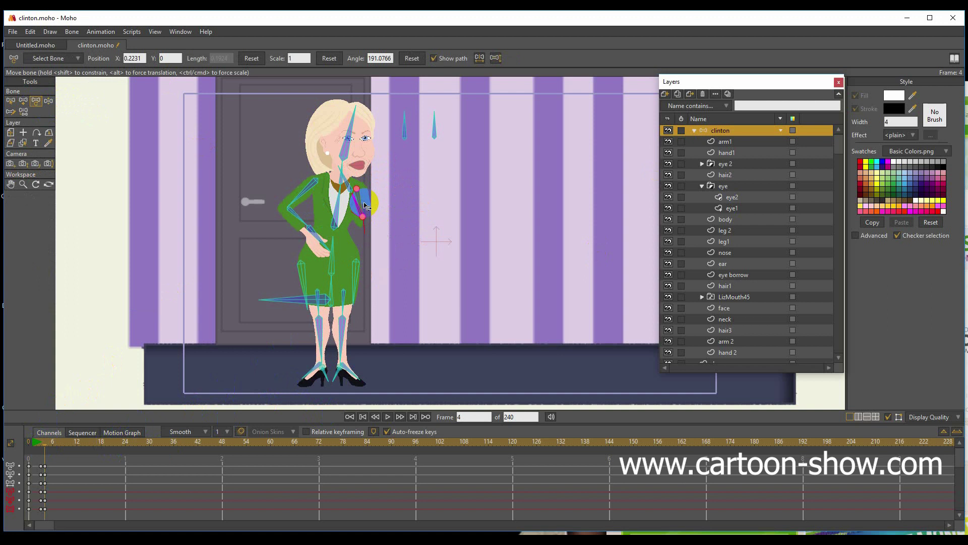
scroll(360, 223, "up", 10)
left_click_drag(314, 201, 492, 171)
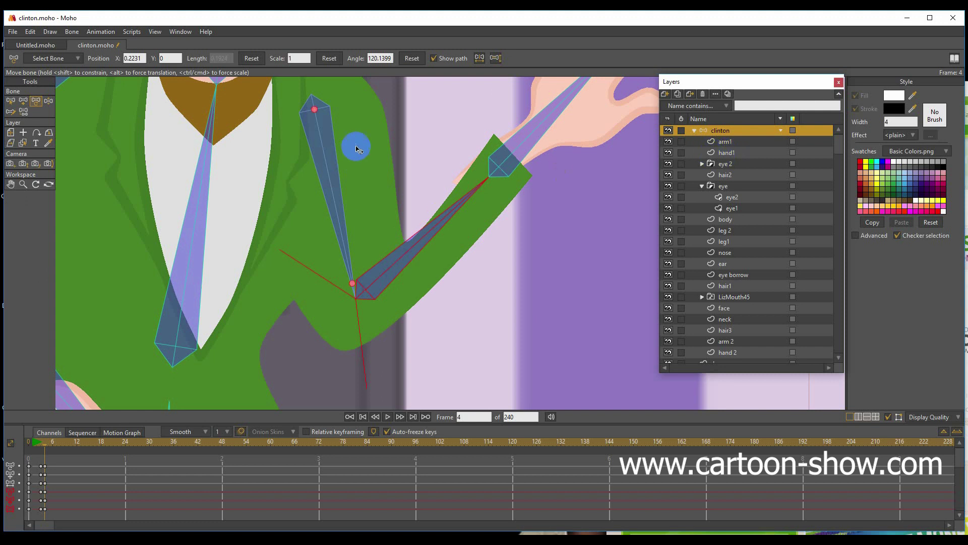
left_click(410, 246)
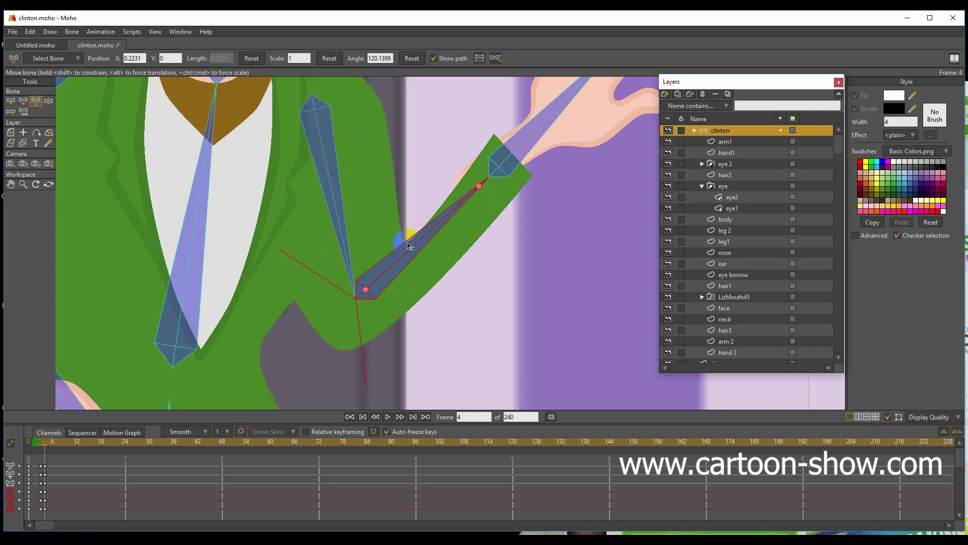
left_click_drag(409, 249, 314, 390)
Step: Return to frame 0 and delete all keyframes of the bone layer
left_click(30, 442)
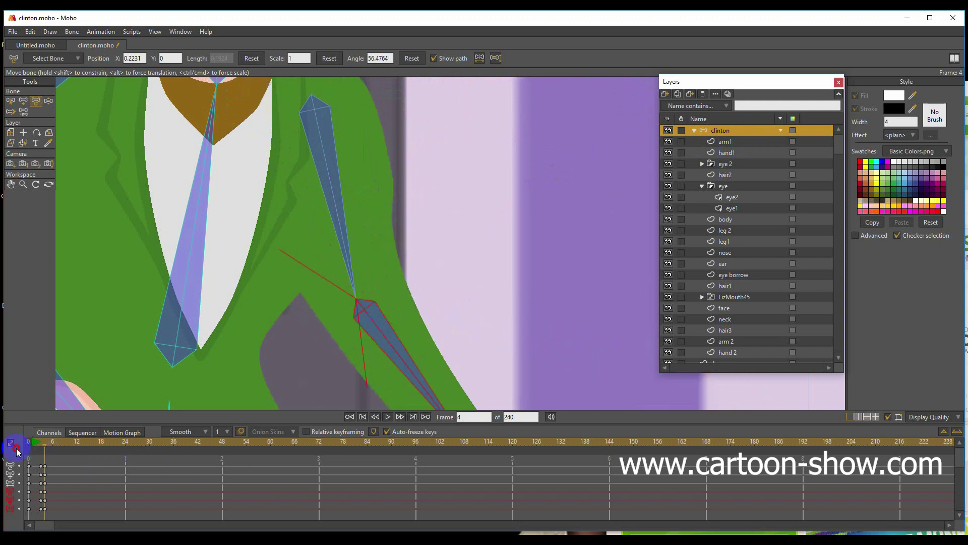
left_click_drag(56, 464, 8, 522)
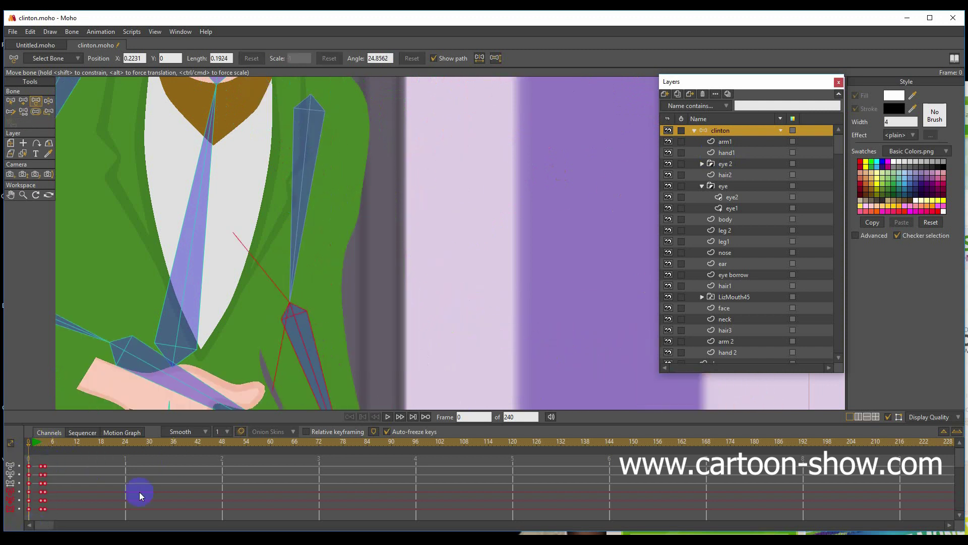
key("Delete")
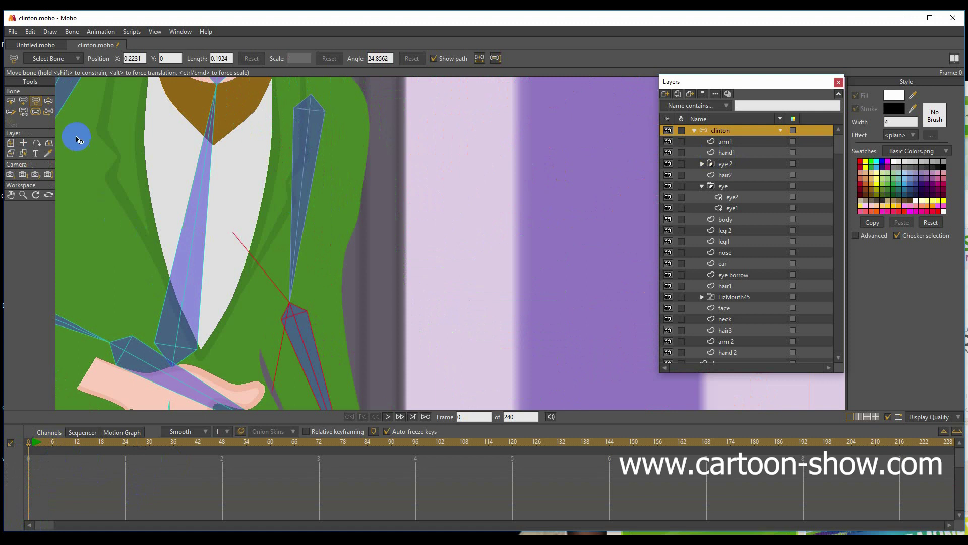
Step: Set the maximum angle constraint of forearm bone B9 to 120 degrees
left_click(10, 100)
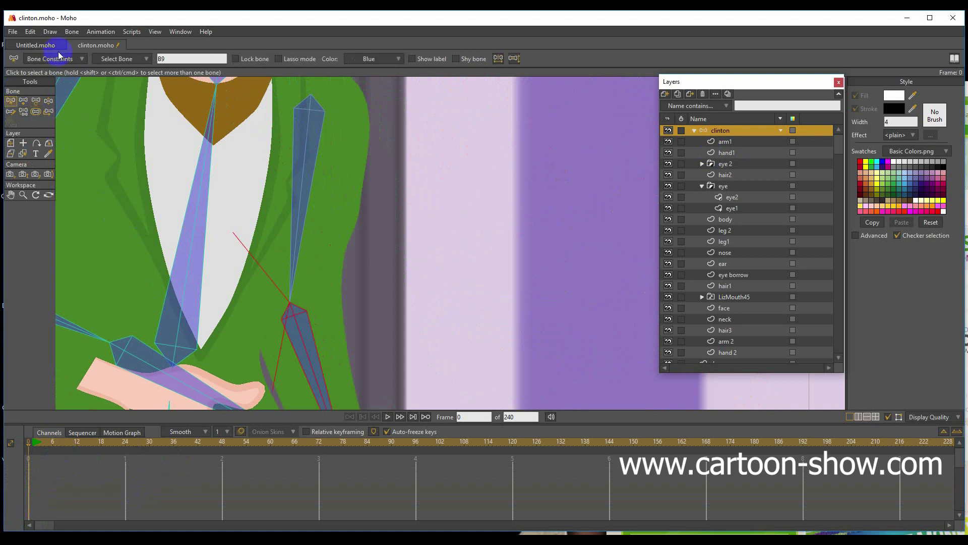
left_click(52, 59)
left_click_drag(137, 85, 124, 84)
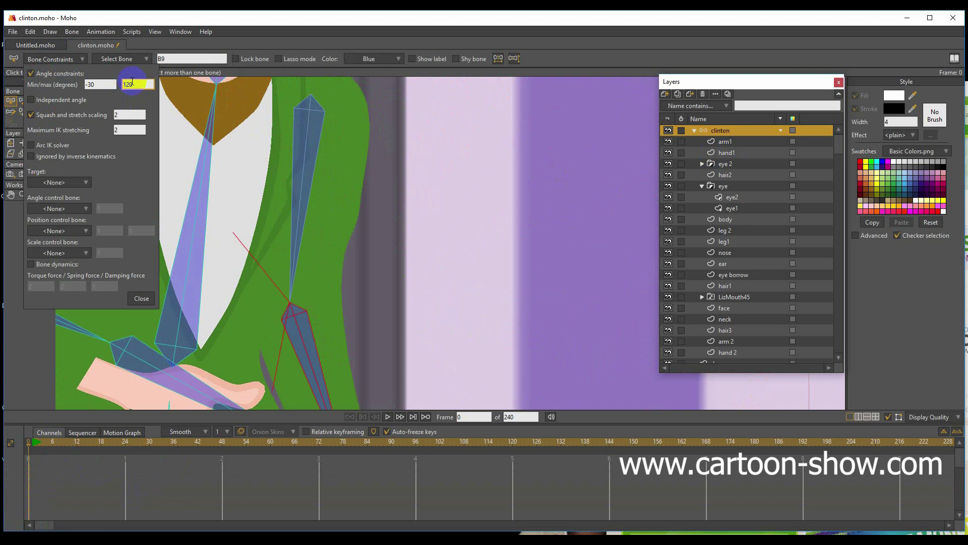
left_click(138, 298)
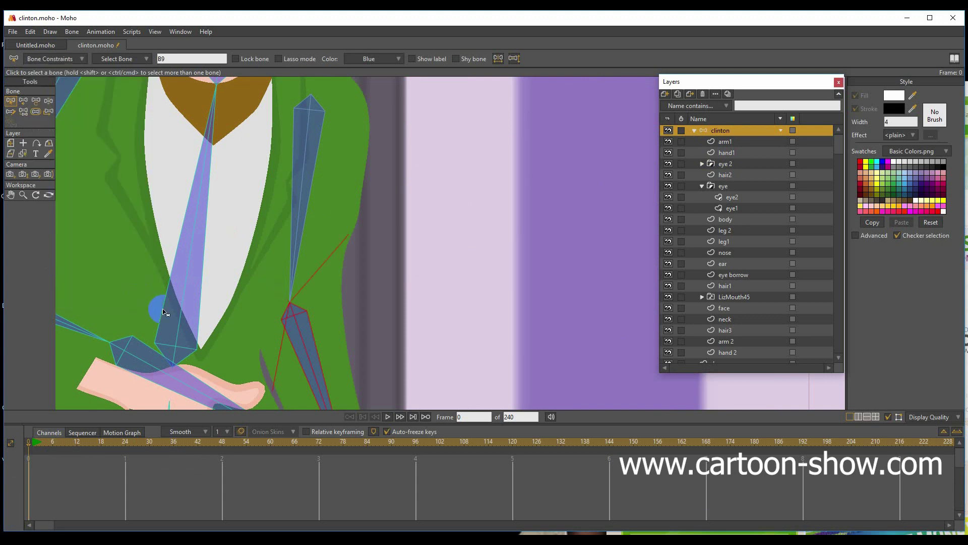
Step: At frame 7, rotate the forearm bones of both arms to test their movement
scroll(258, 311, "down", 3)
left_click(58, 441)
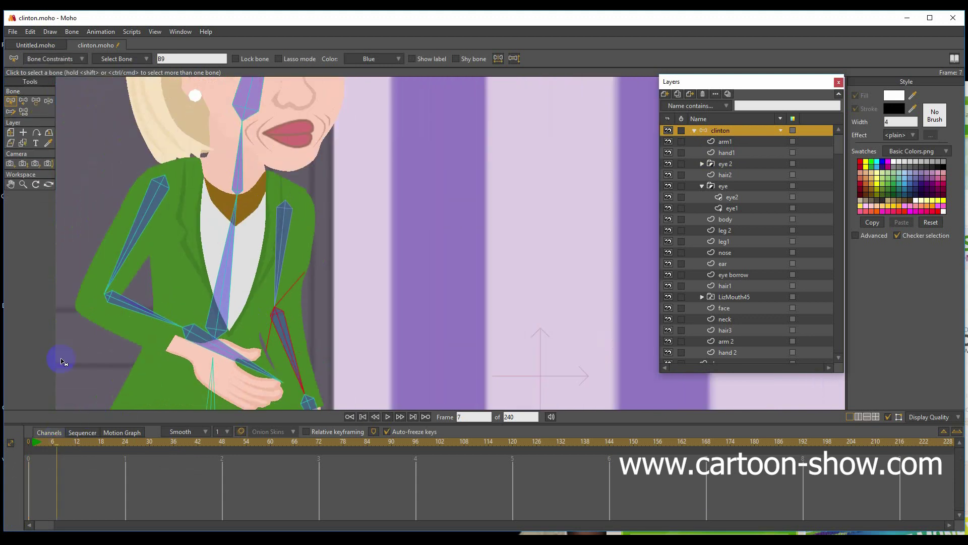
left_click(36, 101)
left_click_drag(280, 325, 285, 404)
left_click_drag(142, 320, 249, 110)
Step: Move the ankle target bones of both legs at frame 7 to test how the legs and feet follow
scroll(161, 259, "down", 2)
left_click(10, 184)
left_click_drag(243, 243, 249, 189)
left_click(36, 101)
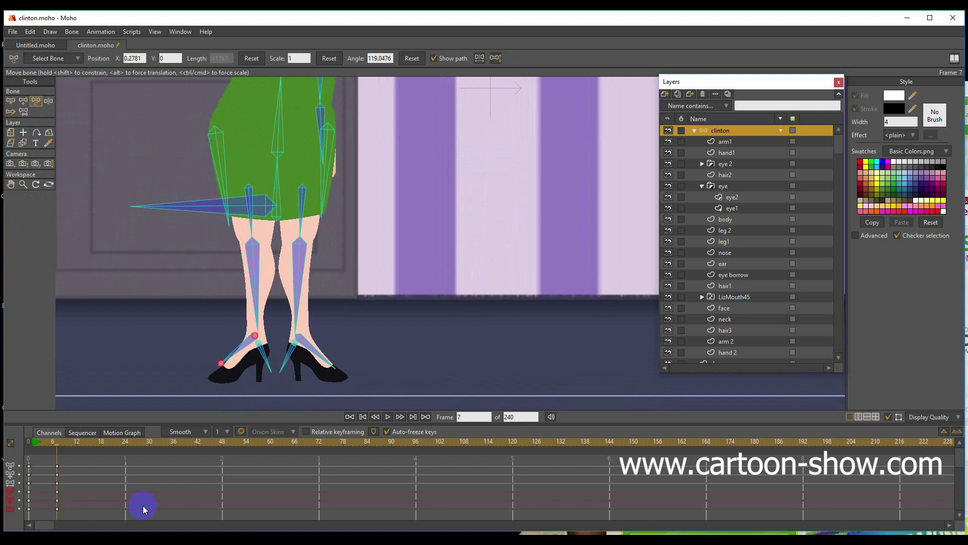
left_click_drag(294, 348, 338, 308)
left_click(259, 349)
mouse_move(262, 352)
left_mouse_down()
mouse_move(259, 334)
mouse_move(278, 354)
mouse_move(262, 346)
left_mouse_up()
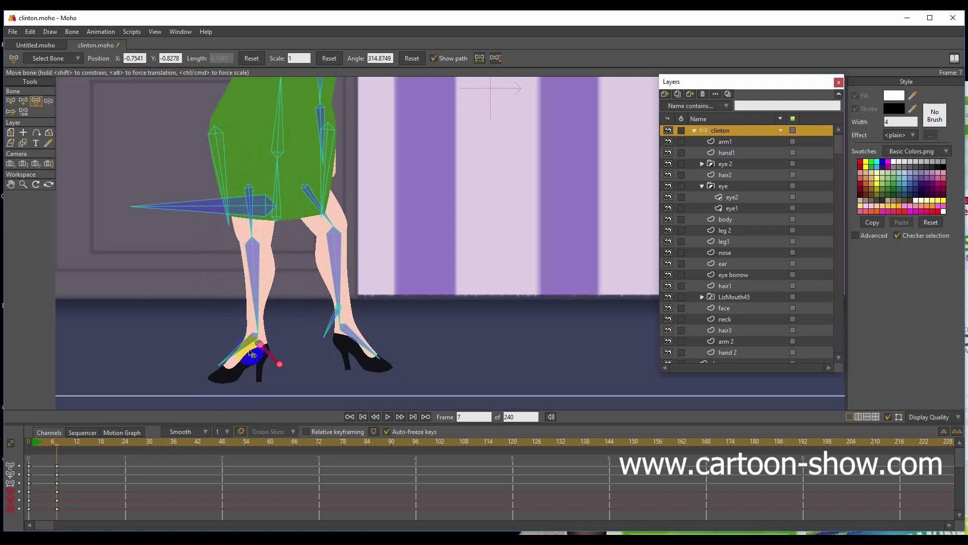
scroll(251, 355, "up", 3)
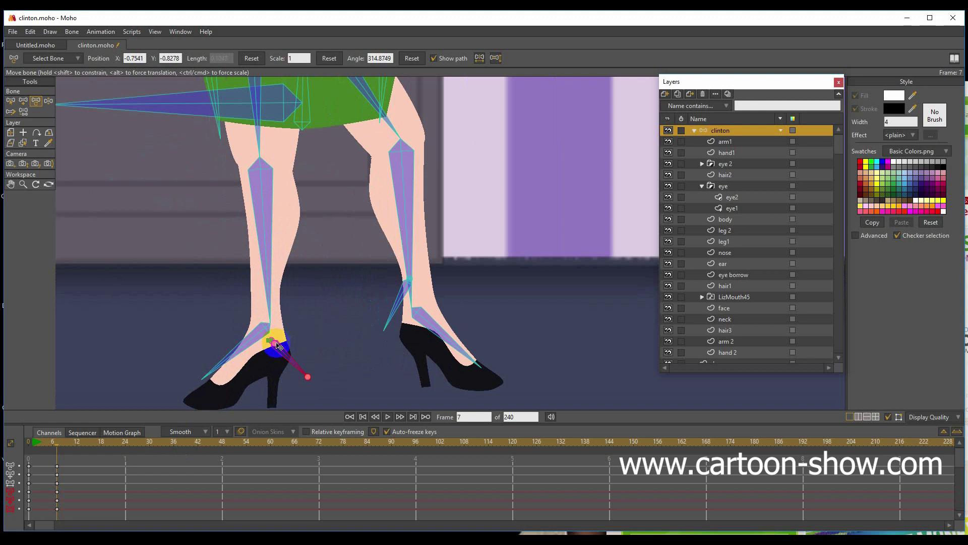
left_click_drag(277, 346, 255, 339)
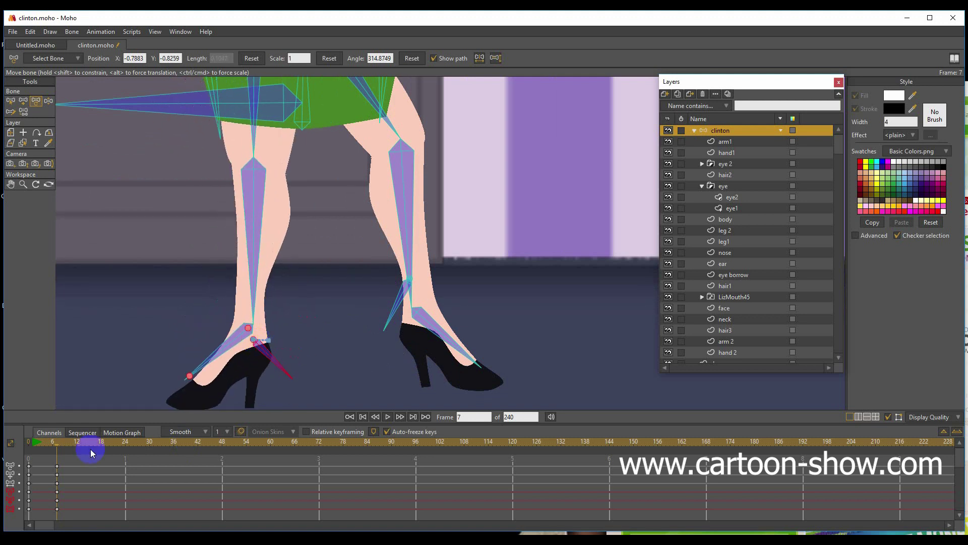
Step: Return to frame 0 and clear the keyframes created by the arm and leg tests
left_click_drag(57, 446, 2, 457)
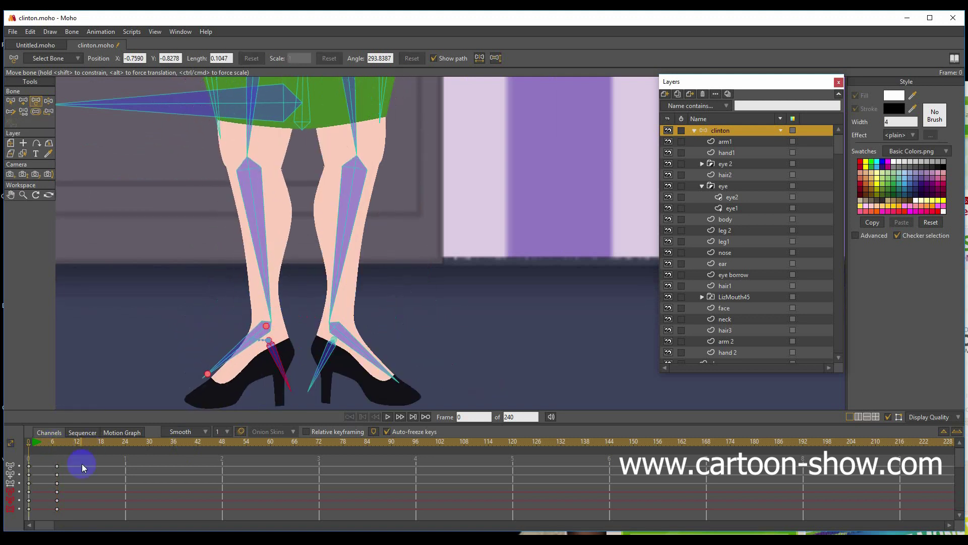
left_click_drag(83, 468, 20, 527)
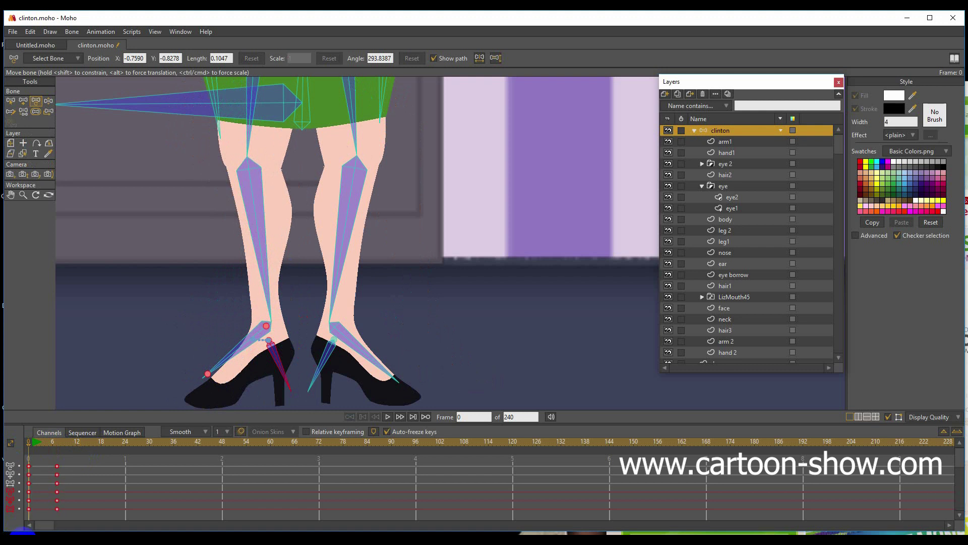
key("Delete")
Step: At frame 0, shift the upper torso bone slightly towards the character's back
scroll(201, 276, "down", 2)
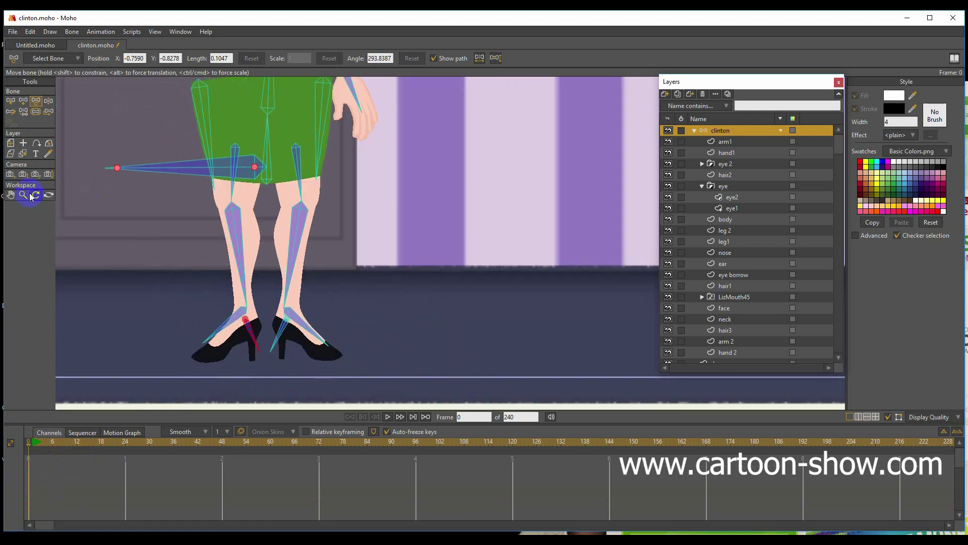
left_click(11, 196)
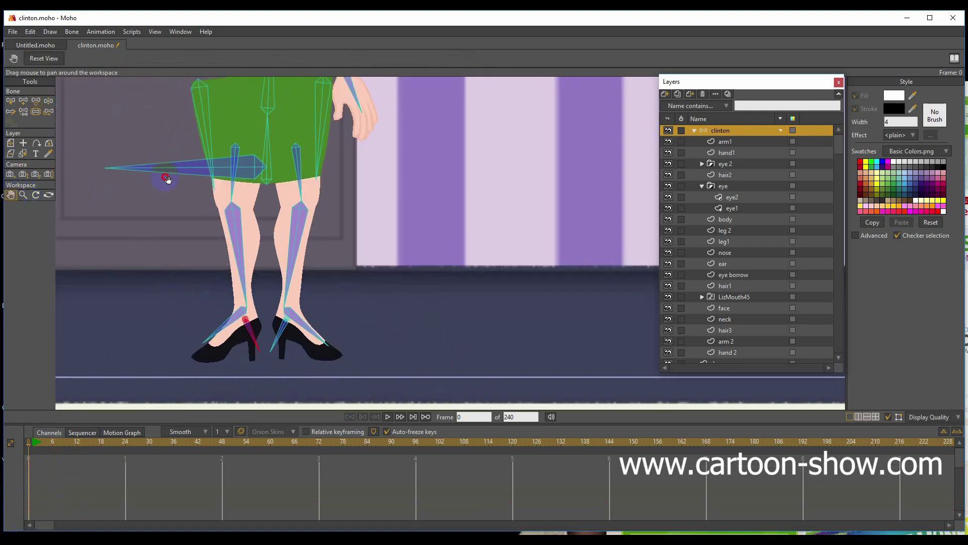
left_click_drag(166, 180, 173, 296)
scroll(204, 214, "down", 2)
left_click_drag(204, 214, 225, 231)
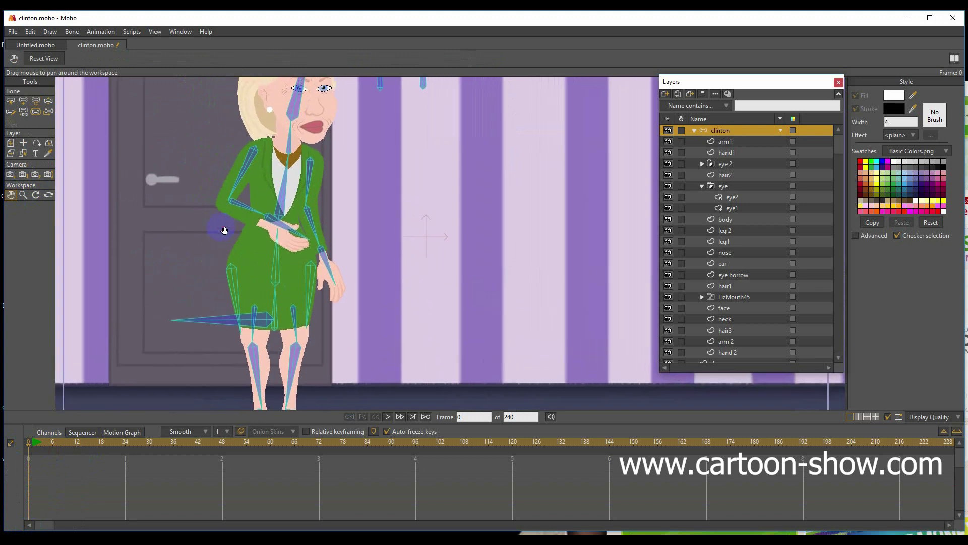
left_click(35, 101)
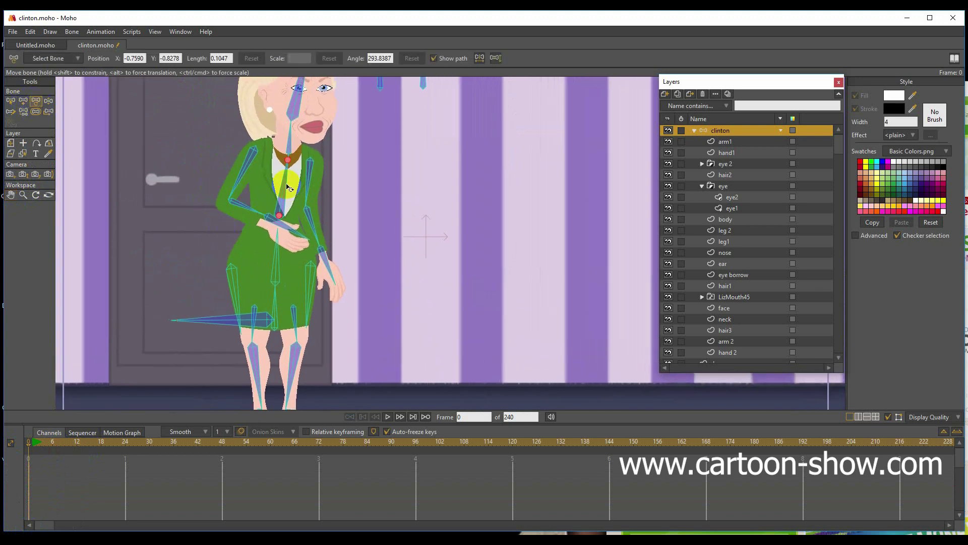
mouse_move(290, 183)
left_mouse_down()
mouse_move(301, 186)
mouse_move(285, 179)
left_mouse_up()
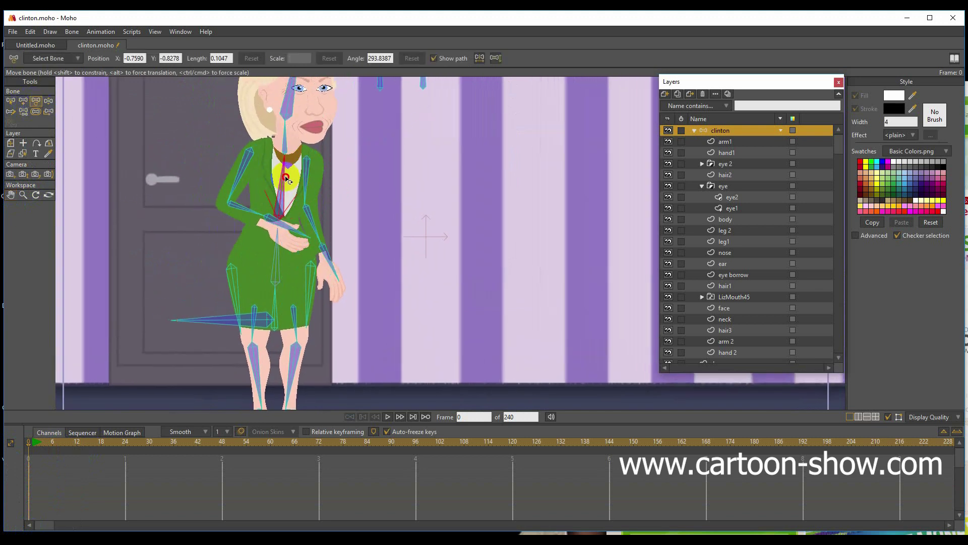
left_click(222, 320)
Step: Try bending the upper and lower torso bones at frame 2, and delete the resulting keyframes
left_click(37, 442)
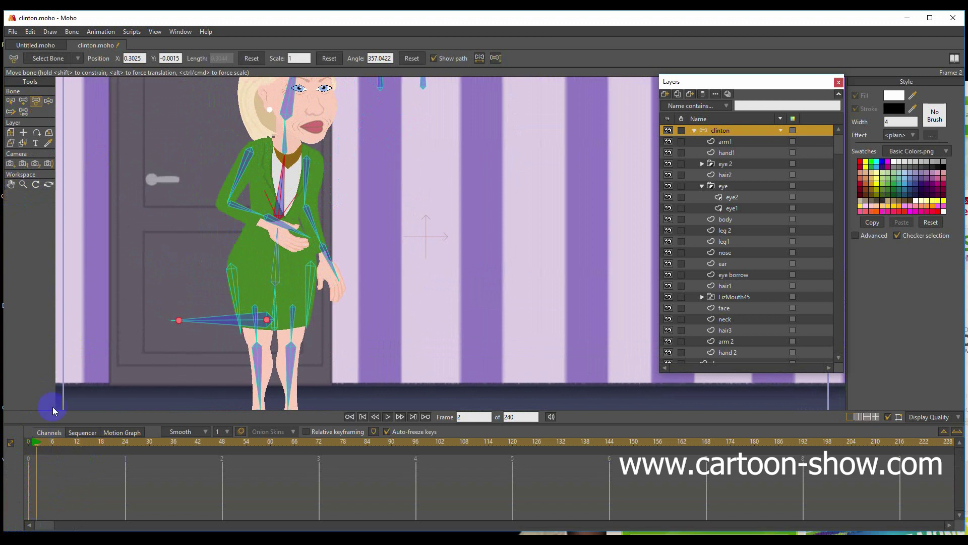
left_click(279, 176)
mouse_move(283, 179)
left_mouse_down()
mouse_move(318, 174)
mouse_move(234, 206)
mouse_move(336, 192)
mouse_move(353, 242)
mouse_move(346, 201)
mouse_move(247, 174)
mouse_move(288, 176)
left_mouse_up()
left_click_drag(277, 261, 220, 291)
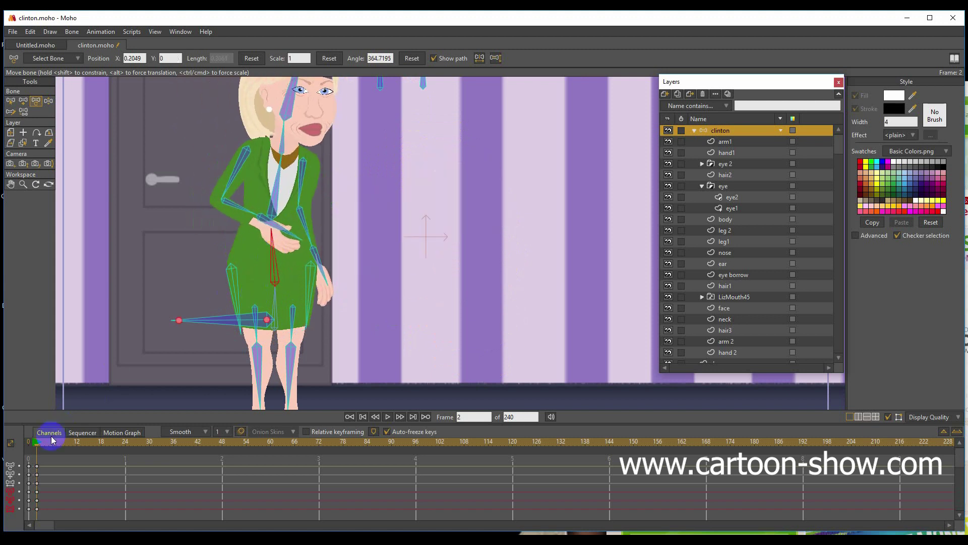
left_click_drag(1, 447, 3, 531)
key("Delete")
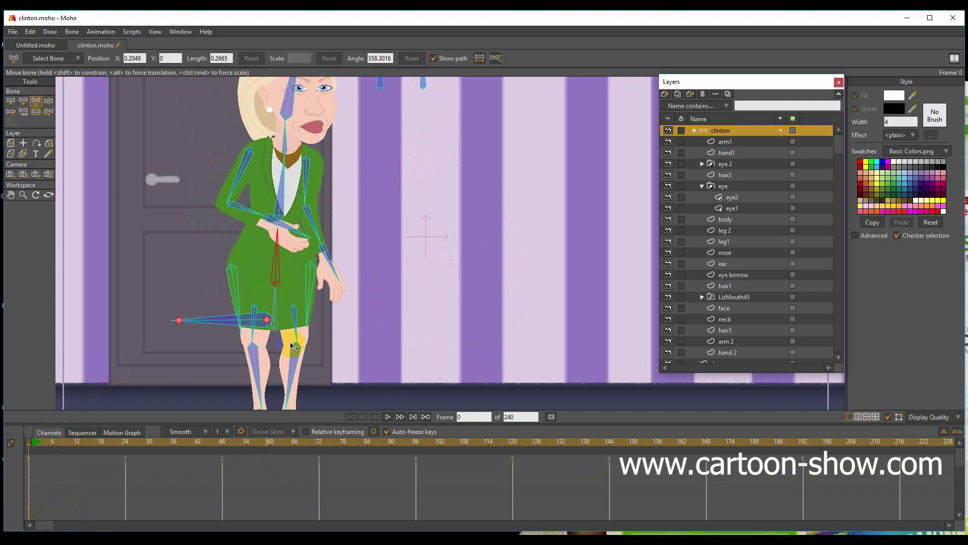
left_click(23, 154)
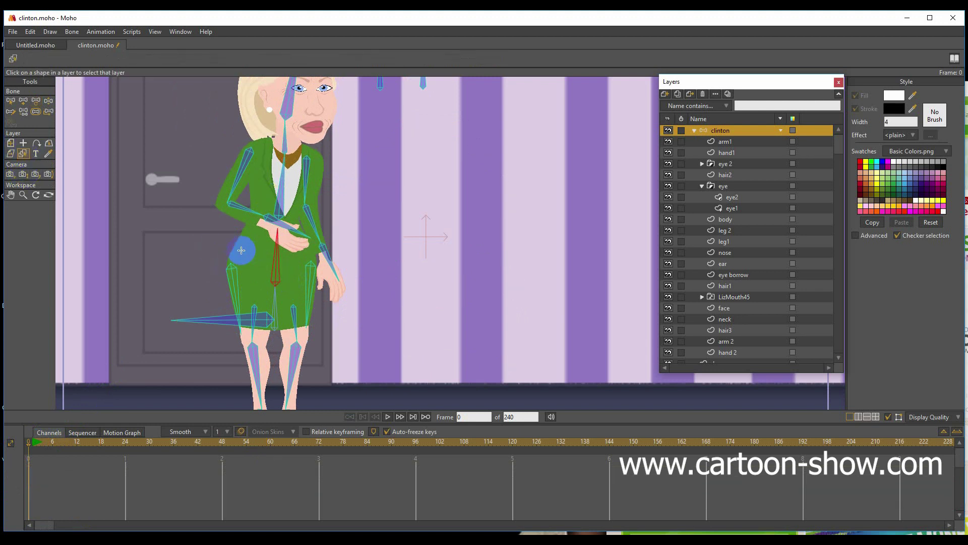
left_click(241, 250)
left_click(714, 220)
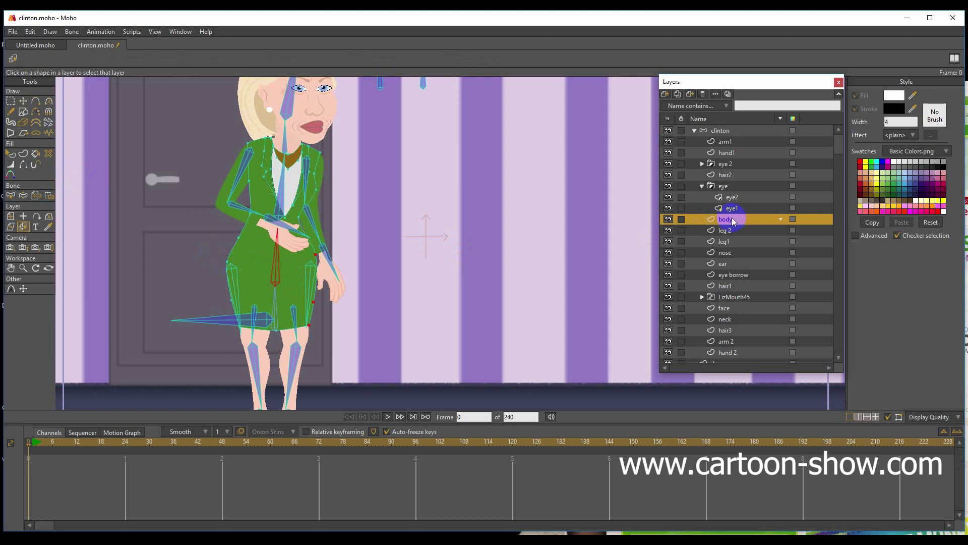
left_click(39, 444)
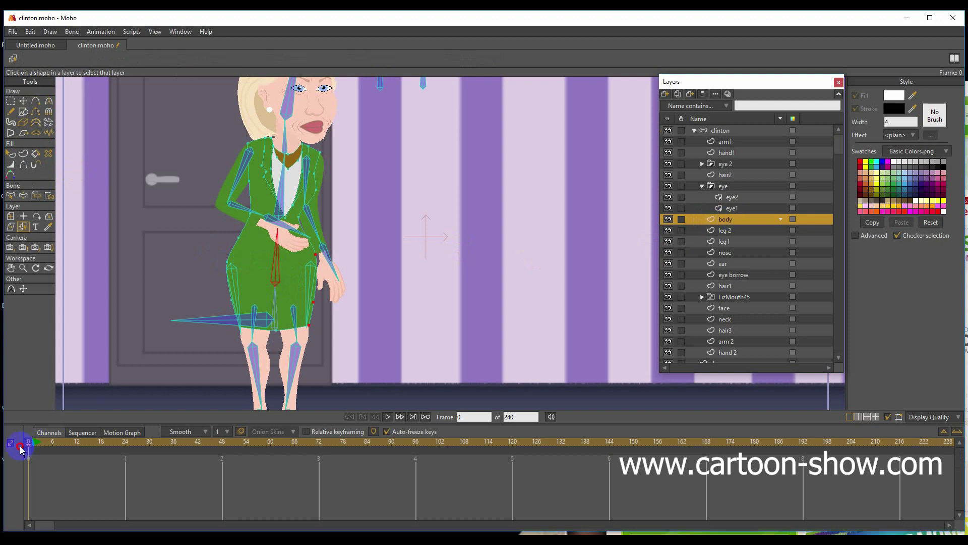
left_click(715, 132)
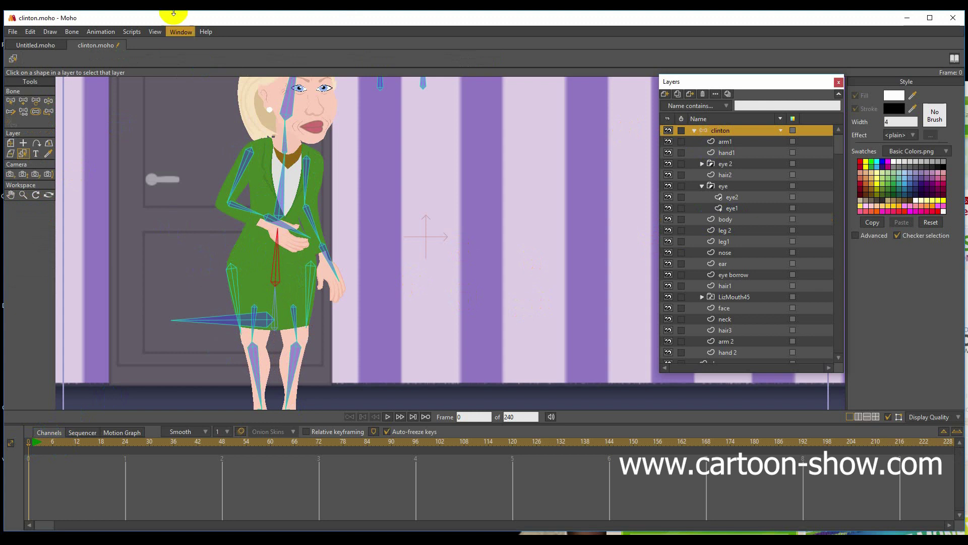
Step: Create a smart bone action named B22 for the lower torso bone and bend that bone forward to about 299° at frame 23
left_click(181, 31)
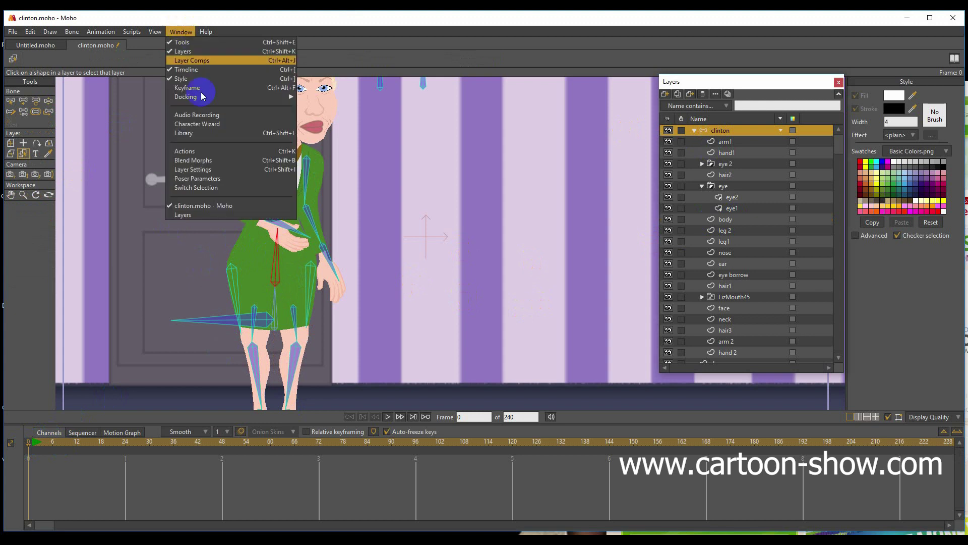
left_click(185, 150)
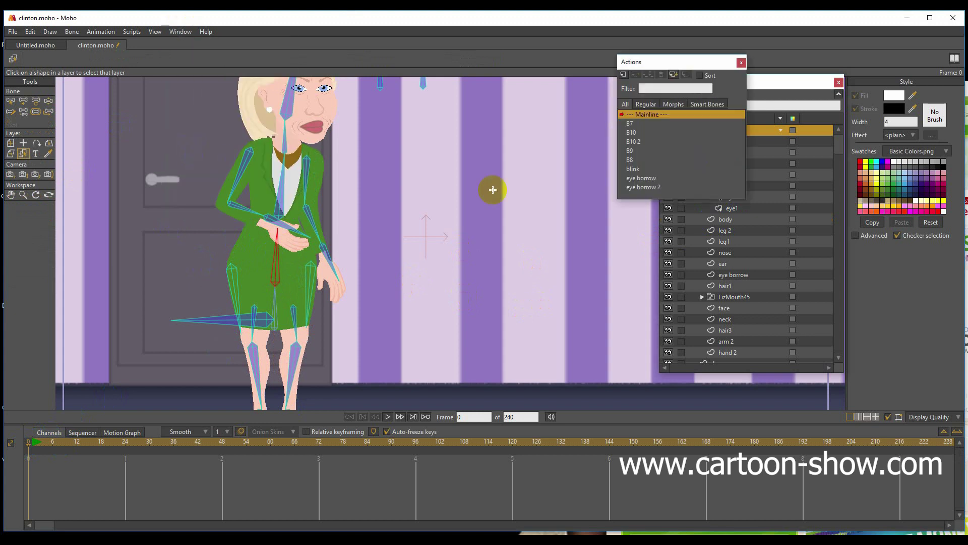
left_click(624, 75)
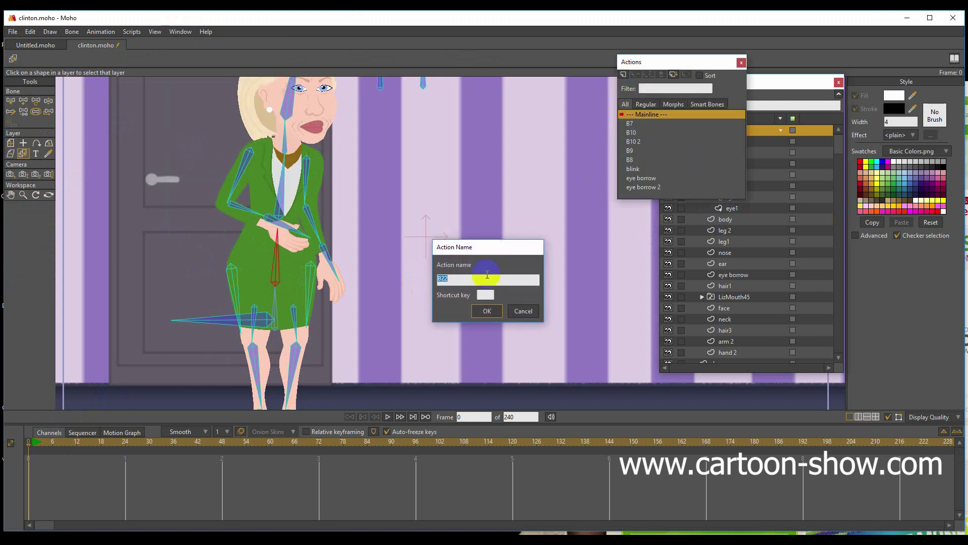
left_click(486, 311)
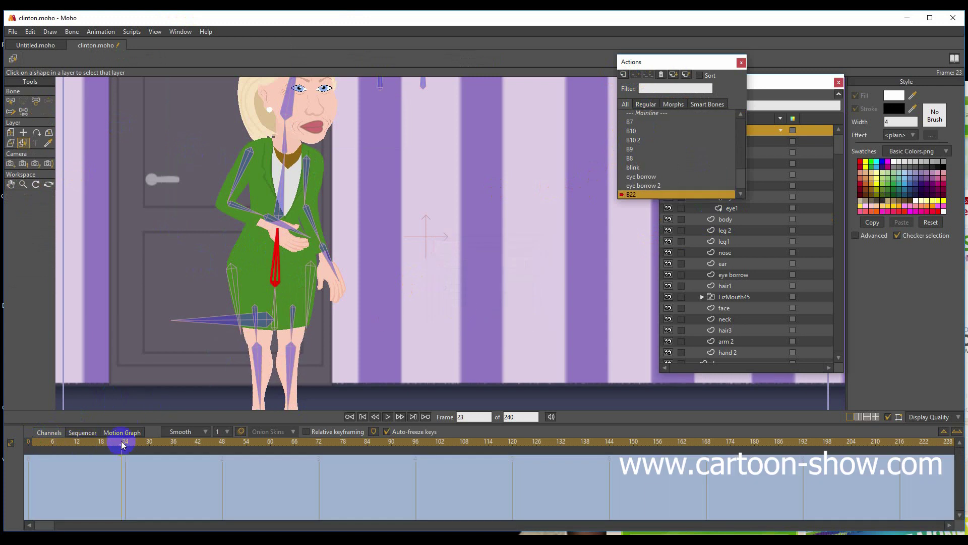
left_click(35, 100)
left_click_drag(275, 270, 308, 275)
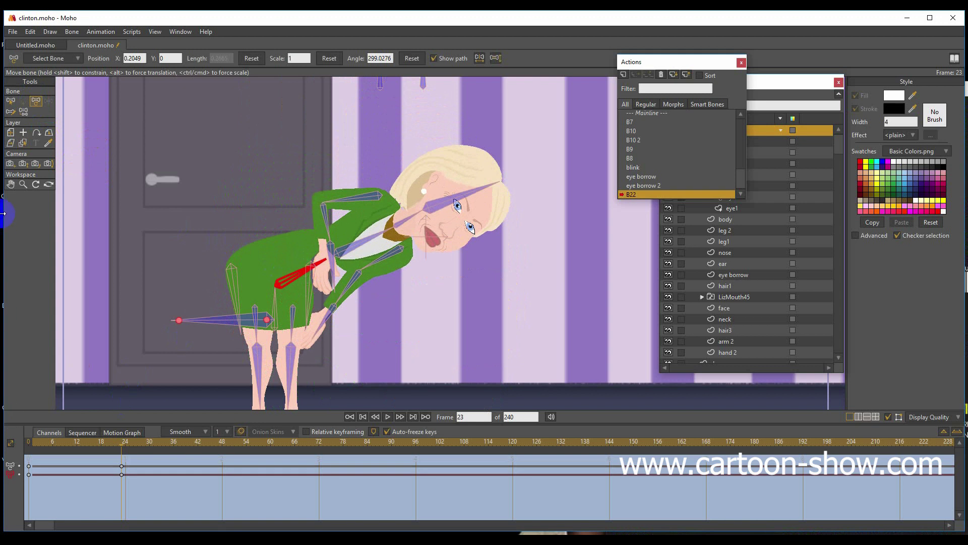
Step: On the body layer in the bent pose, pull the rear hip point up and outward and increase its curvature to round the hip
left_click(21, 144)
left_click(281, 244)
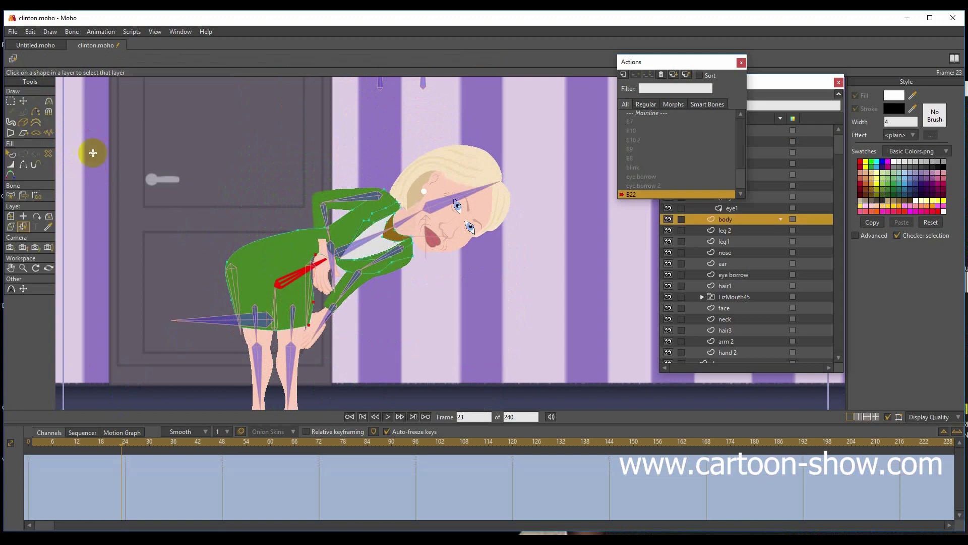
left_click(28, 103)
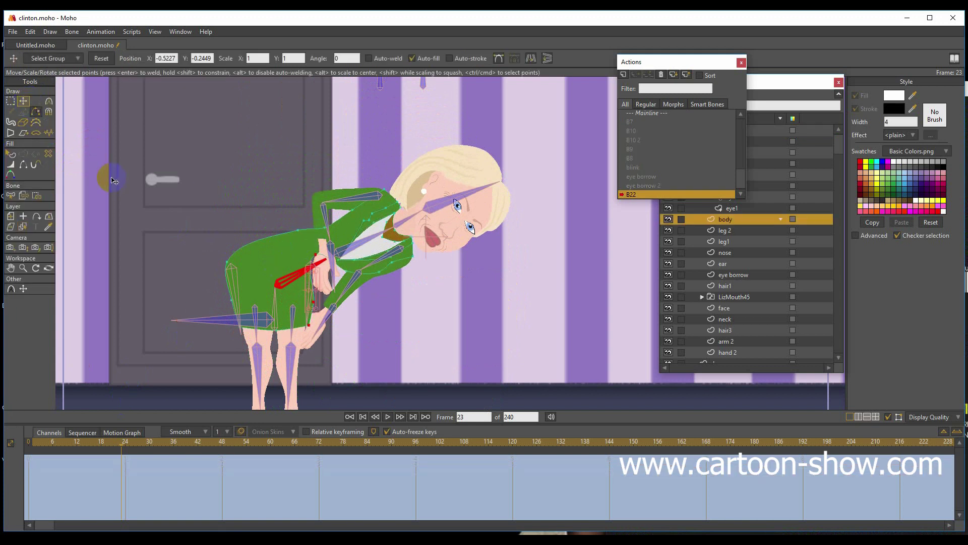
left_click(132, 220)
left_click_drag(230, 266, 296, 228)
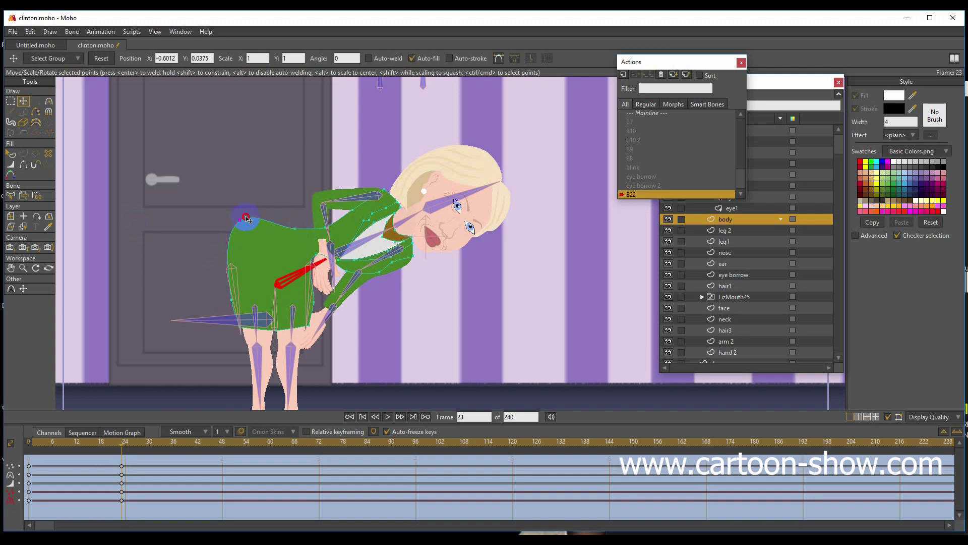
left_click(48, 101)
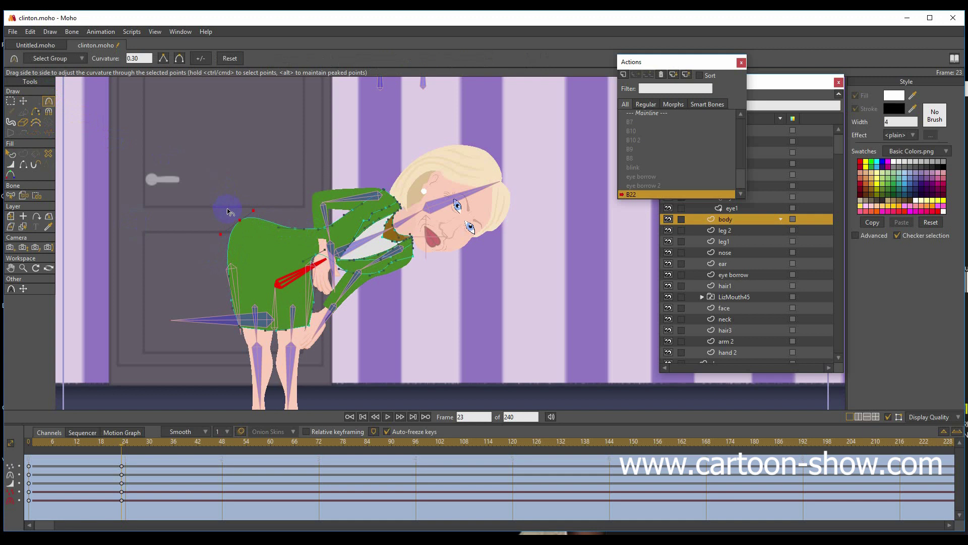
left_click_drag(241, 223, 385, 187)
left_click(23, 100)
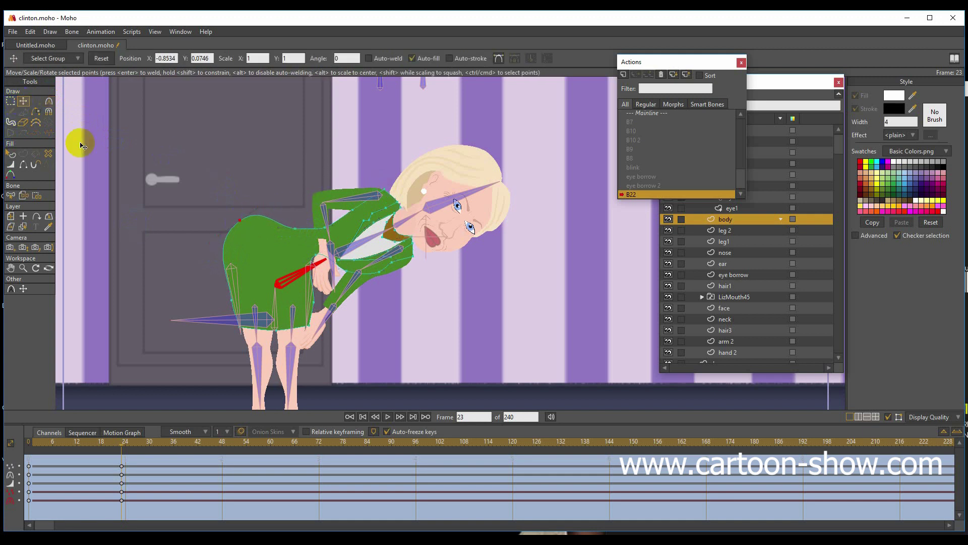
key("ctrl+a")
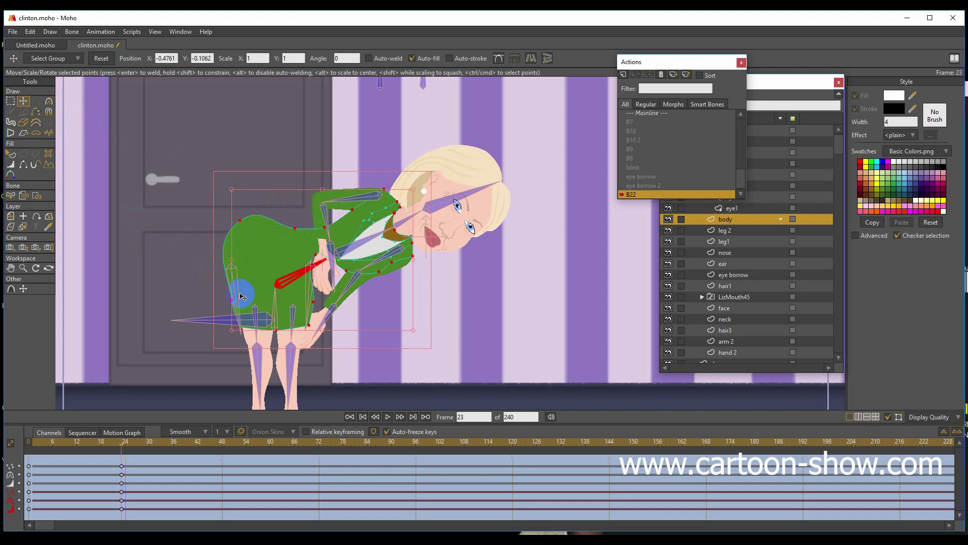
left_click(12, 196)
left_click(237, 286)
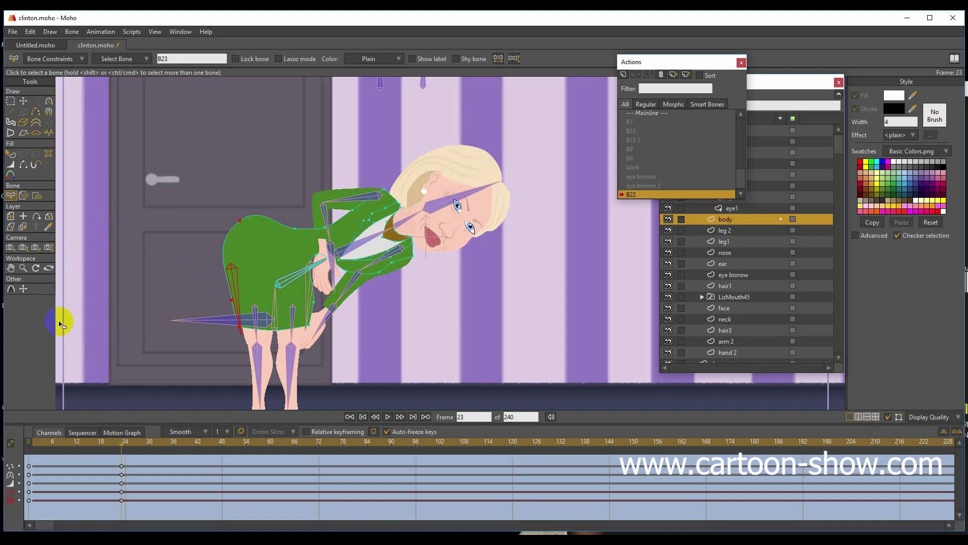
left_click(289, 257)
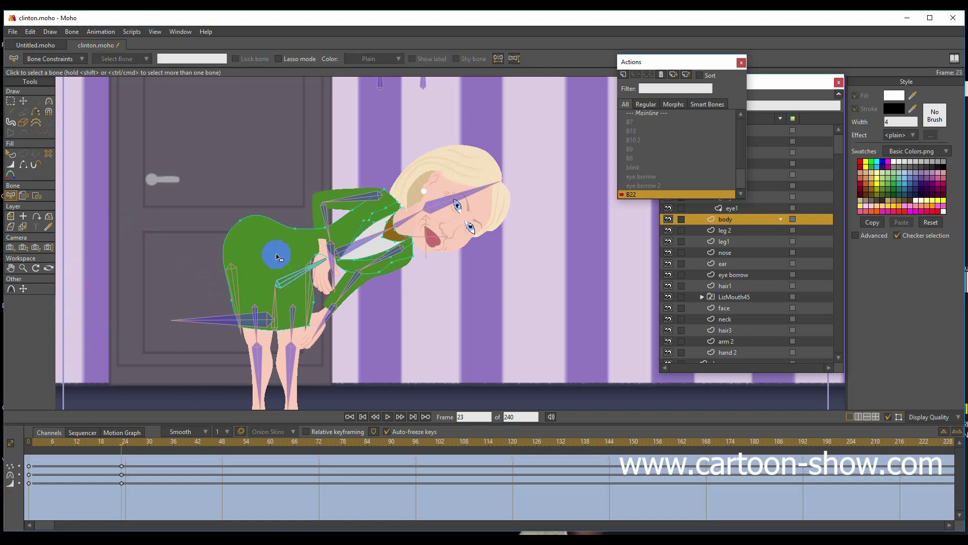
Step: Fine-tune the body outline points at the front waist, lower back and rear hip in the bent pose
left_click(23, 101)
key("ctrl+a")
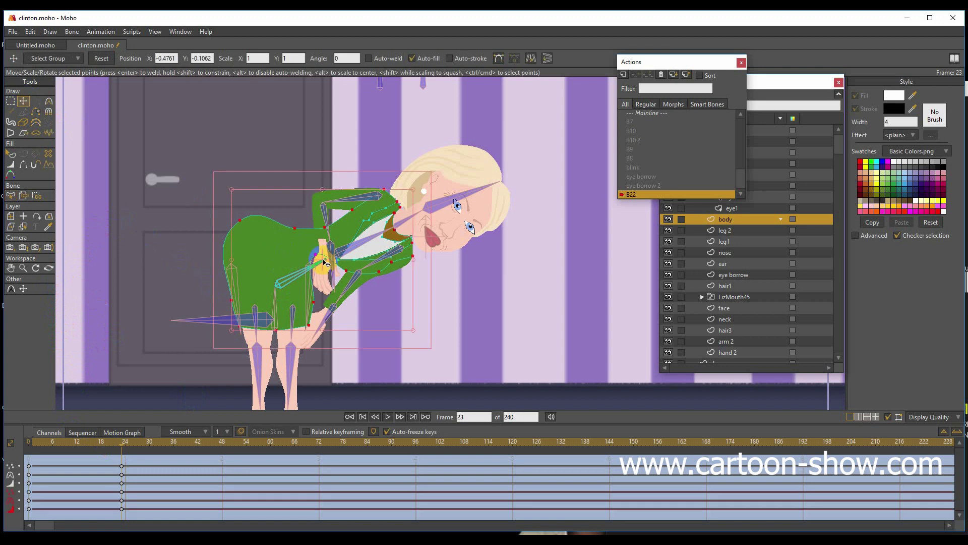
left_click(316, 256)
left_click(323, 271)
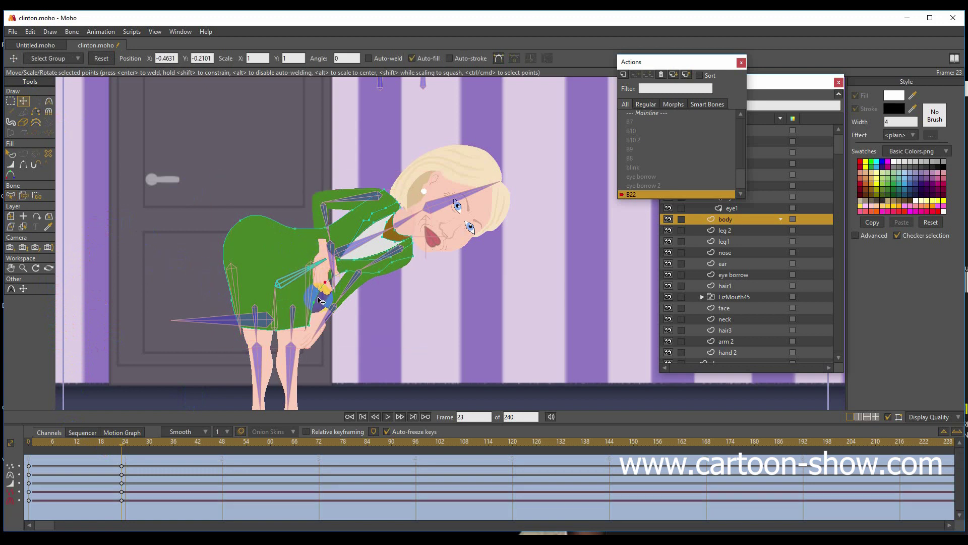
left_click(305, 231)
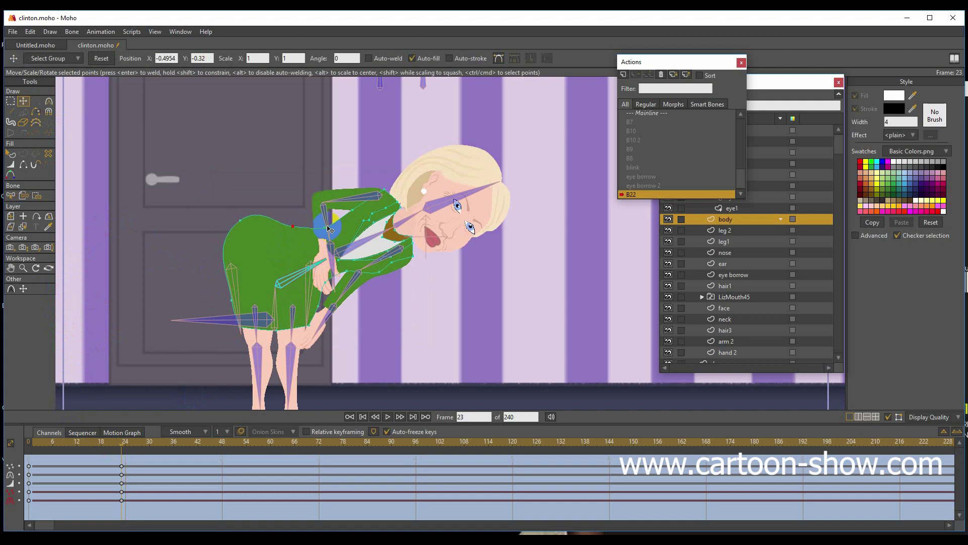
left_click(292, 234)
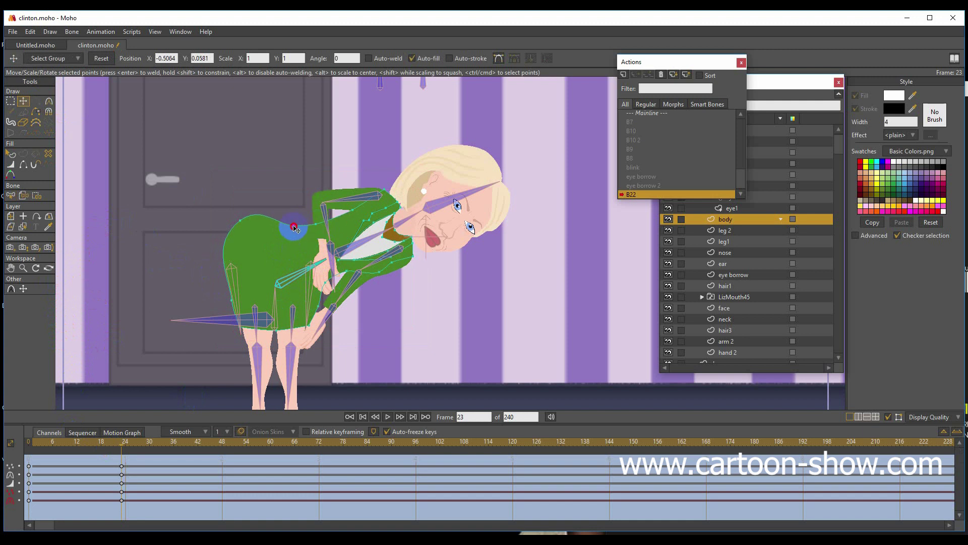
left_click(247, 220)
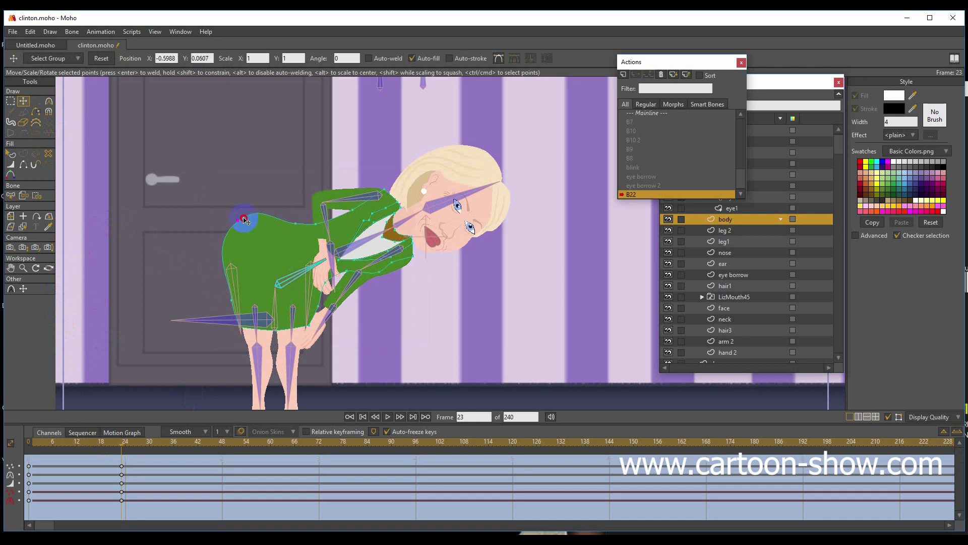
Step: Scrub the B22 action back to frame 0 and return to the Mainline timeline
left_click(124, 451)
left_click_drag(123, 446, 30, 461)
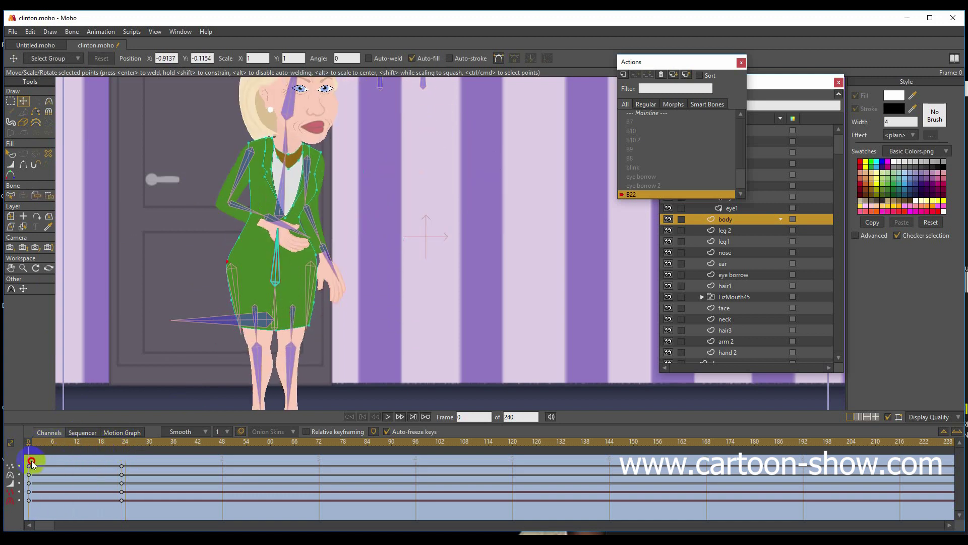
left_click(656, 116)
Step: On the clinton bone layer, test the lower torso bone's bend at frame 6, then return to frame 0
scroll(368, 252, "down", 1)
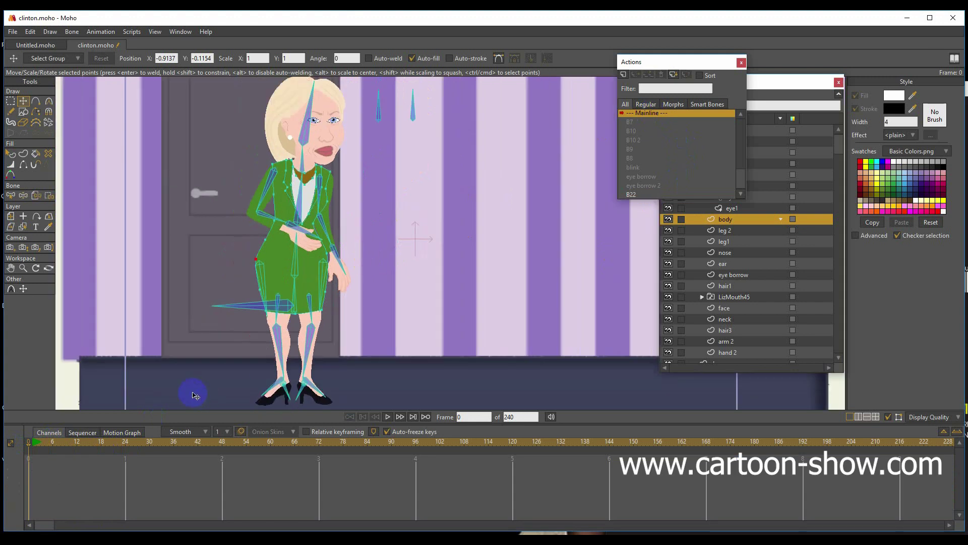
left_click(53, 448)
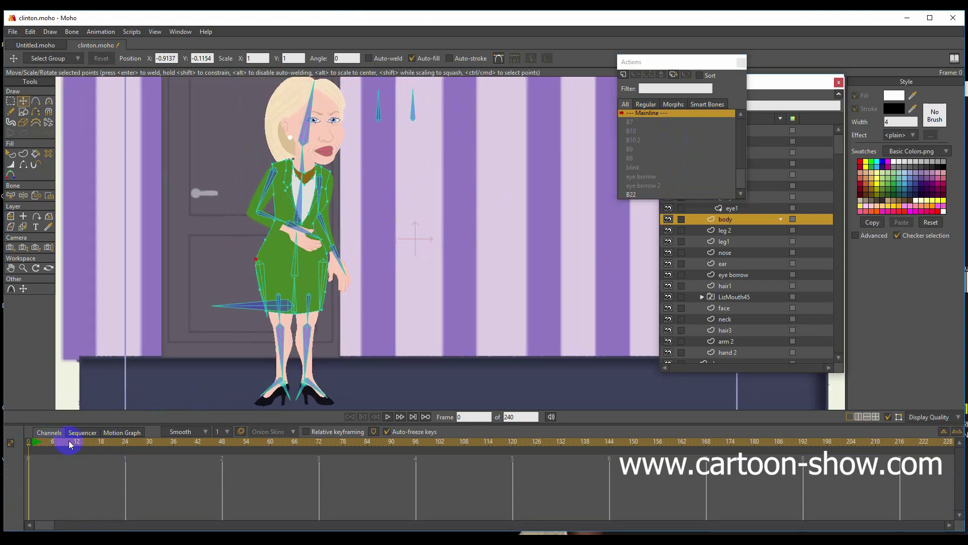
left_click_drag(702, 62, 614, 67)
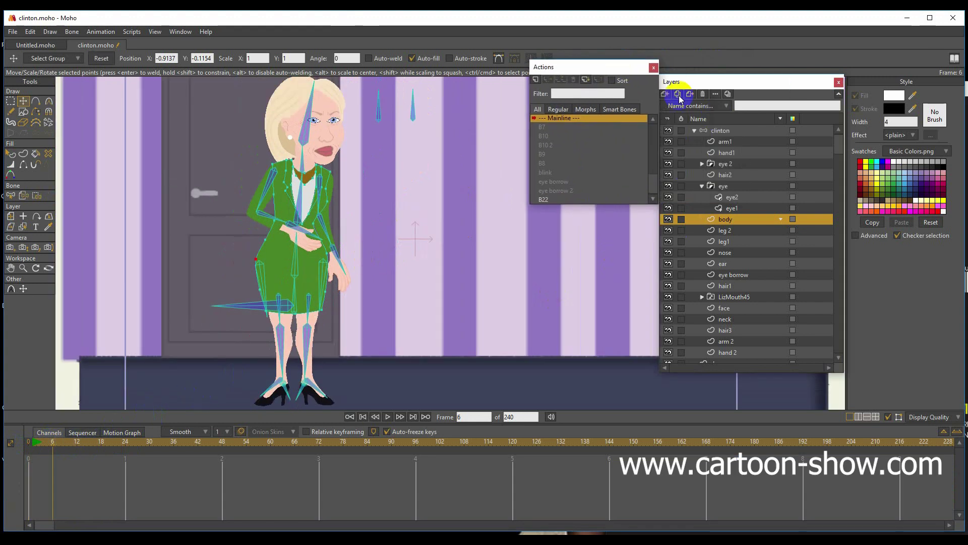
left_click(712, 133)
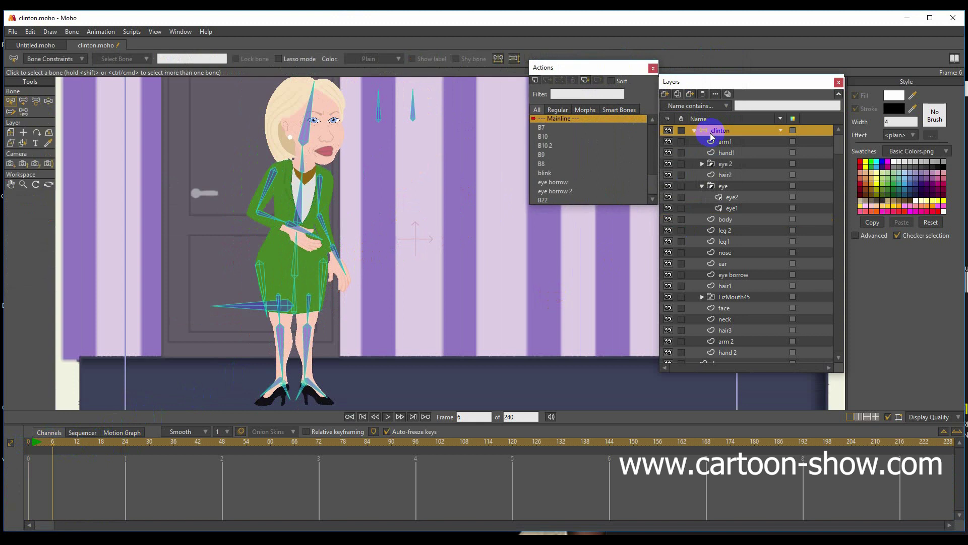
left_click(36, 101)
mouse_move(295, 256)
left_mouse_down()
mouse_move(309, 277)
mouse_move(292, 280)
mouse_move(323, 255)
mouse_move(312, 276)
mouse_move(287, 250)
mouse_move(294, 255)
left_mouse_up()
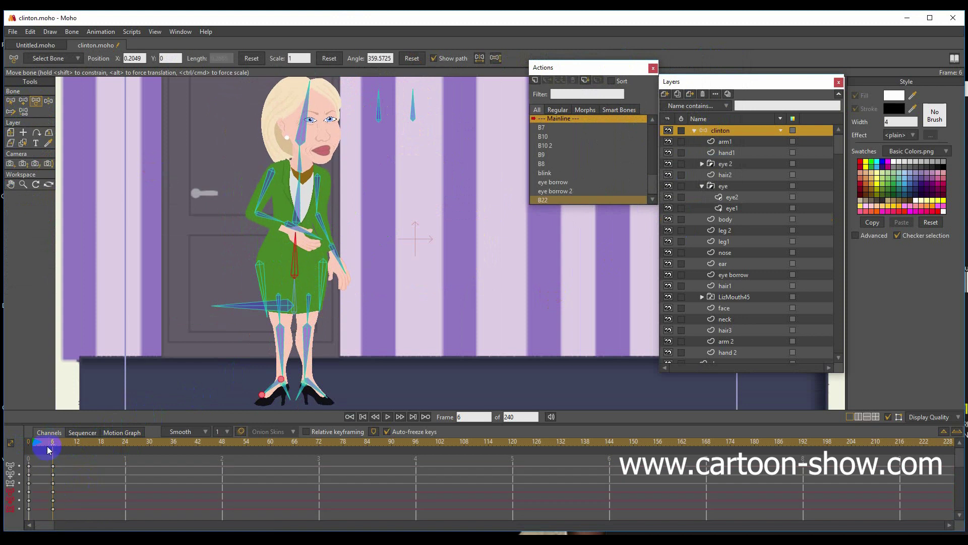
left_click_drag(49, 449, 18, 442)
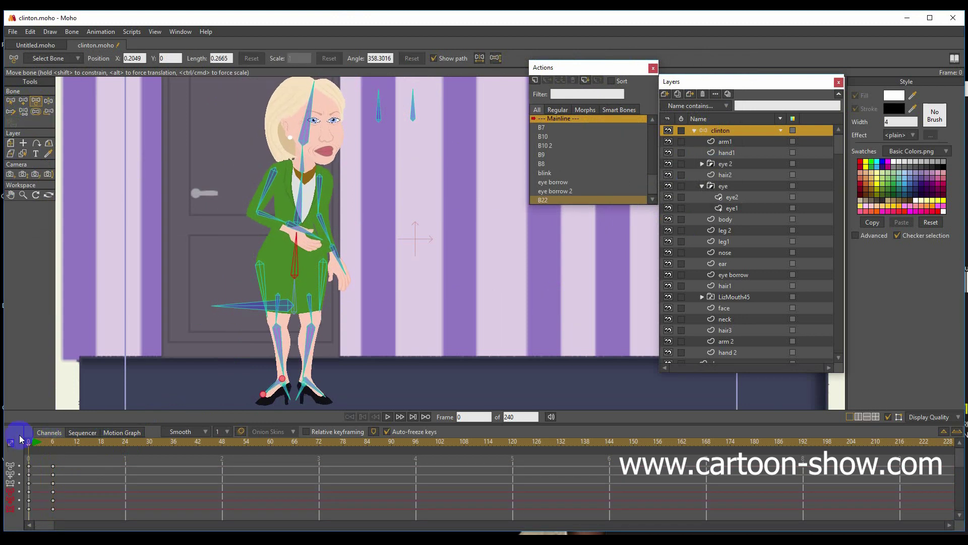
Step: At frame 2, swing the forearm bone upward to about 144° and inspect the elbow with and without the bone overlay
left_click(130, 231)
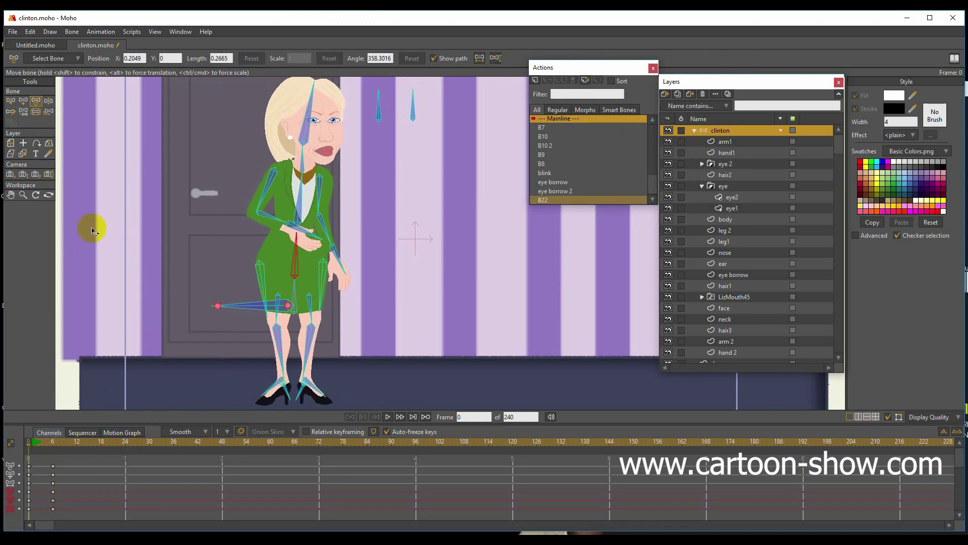
left_click(37, 442)
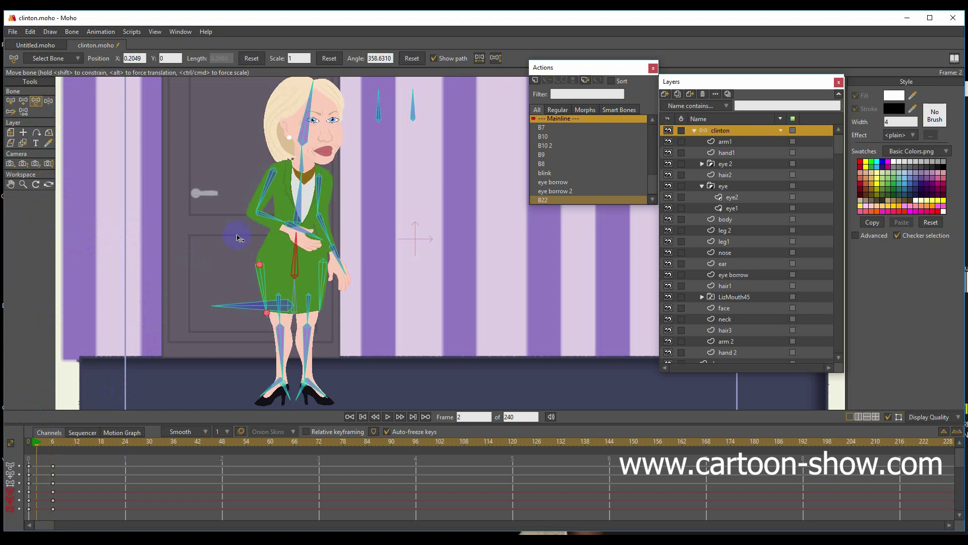
left_click_drag(275, 220, 278, 185)
scroll(262, 204, "up", 8)
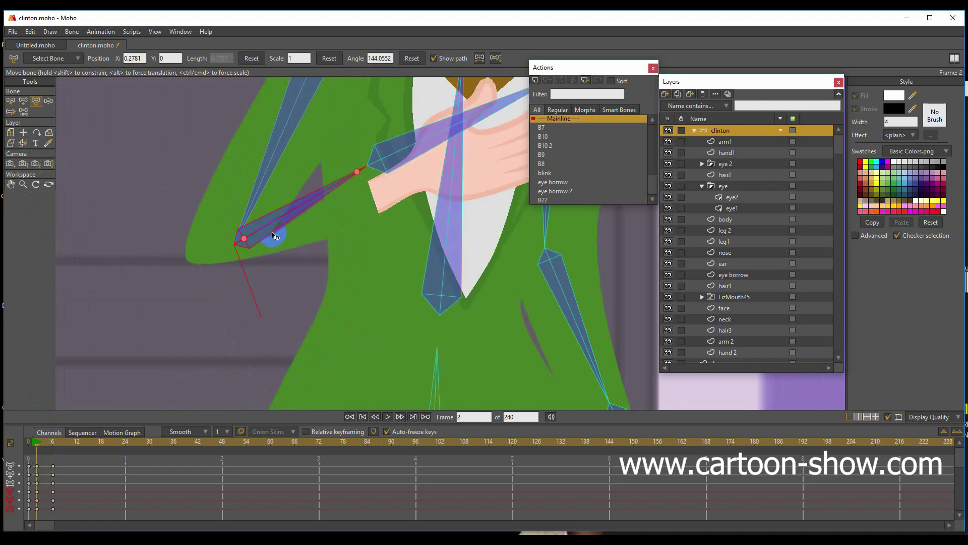
left_click(890, 416)
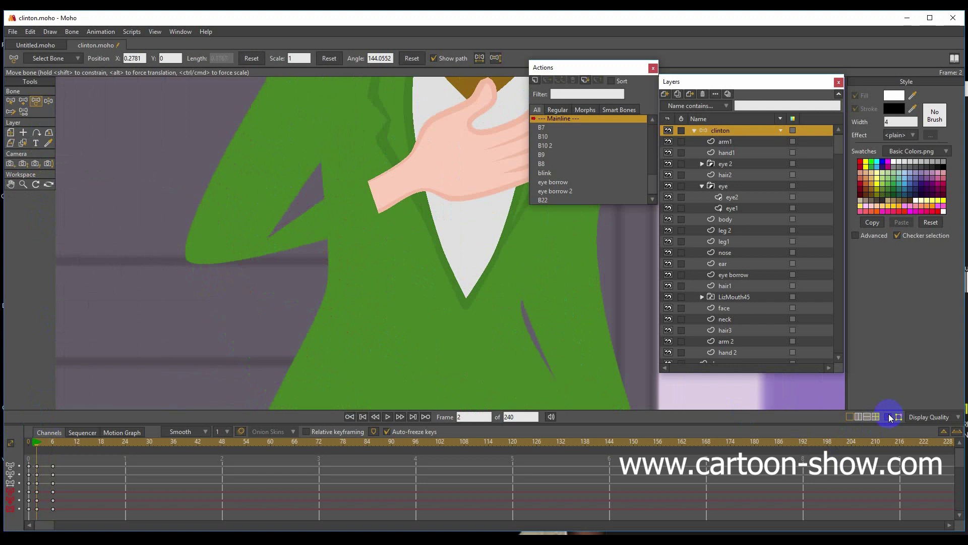
left_click(890, 416)
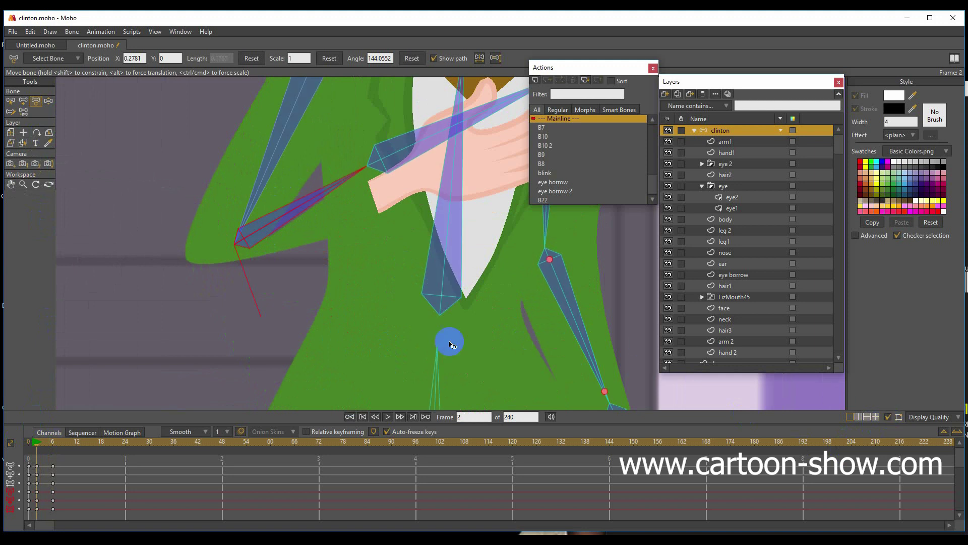
Step: From frame 0, create action B6 for the selected forearm bone and swing that bone upward at the action's frame 24
left_click_drag(37, 447, 1, 451)
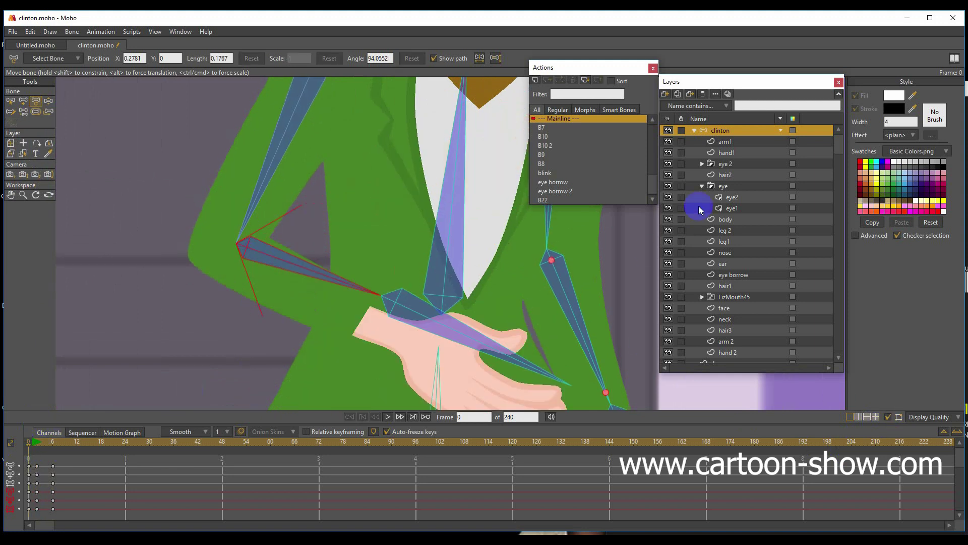
left_click(536, 81)
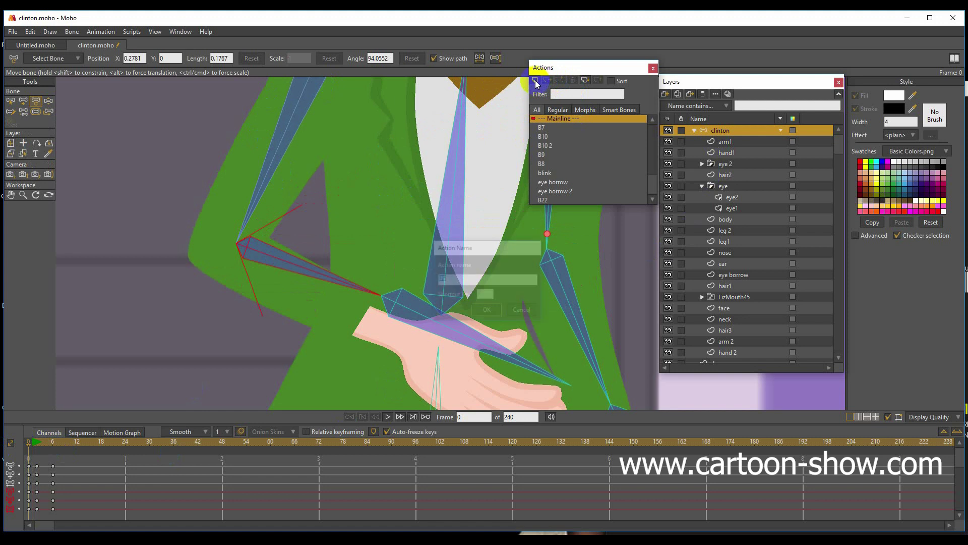
left_click(477, 312)
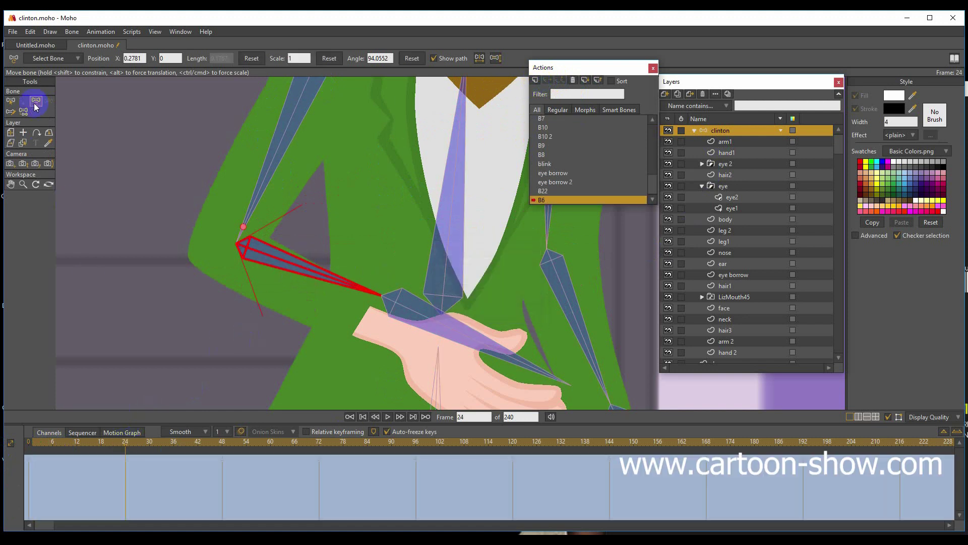
left_click_drag(272, 259, 274, 194)
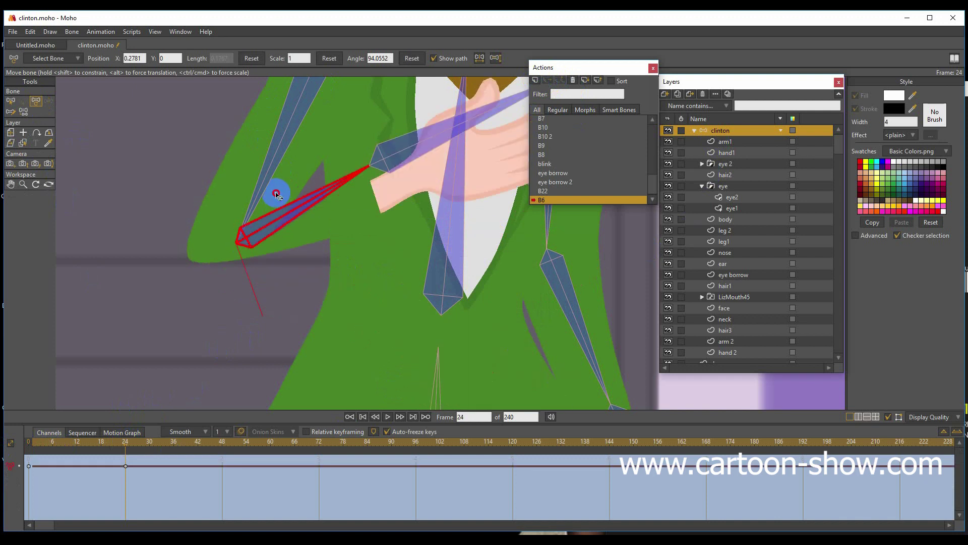
Step: On the arm1 layer, move the outline points at the inner elbow and inner upper sleeve to correct the bent elbow's shape
left_click(23, 144)
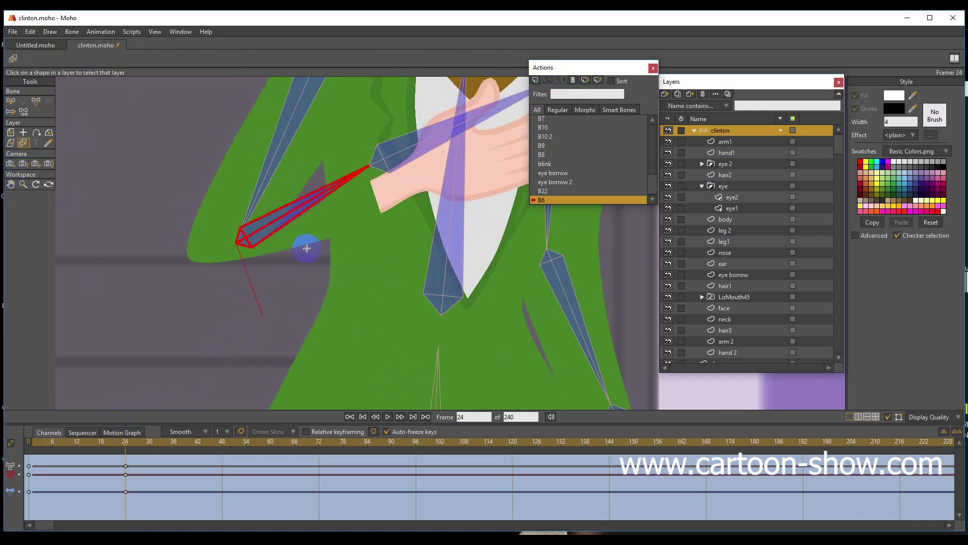
left_click(294, 244)
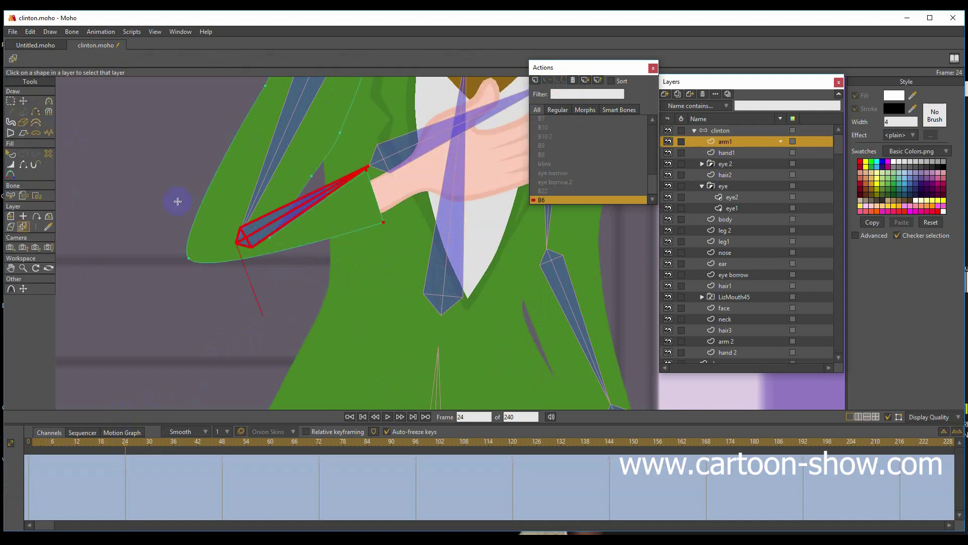
left_click(23, 102)
left_click(277, 241)
mouse_move(272, 240)
left_mouse_down()
mouse_move(223, 231)
mouse_move(268, 240)
left_mouse_up()
left_click(278, 209)
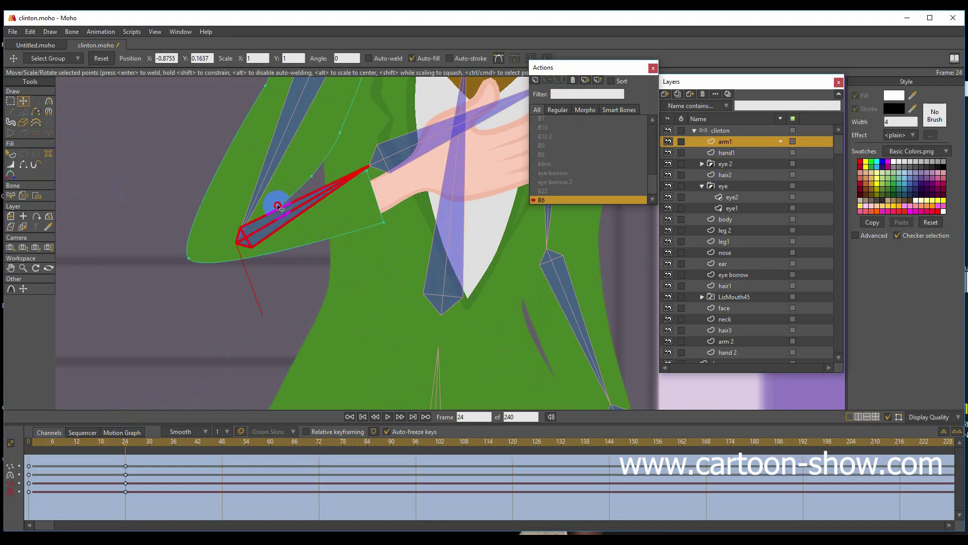
mouse_move(279, 207)
left_mouse_down()
mouse_move(319, 179)
mouse_move(335, 130)
left_mouse_up()
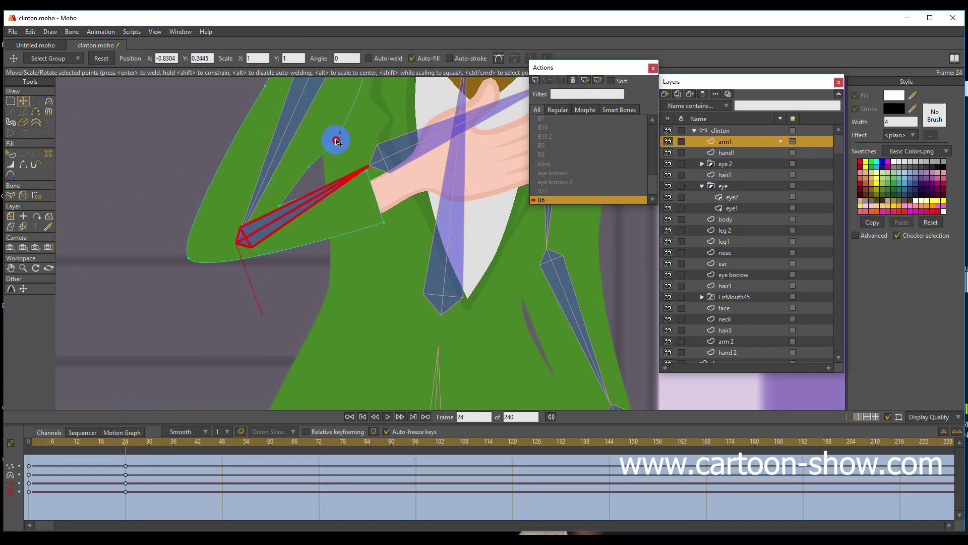
left_click(284, 207)
left_click_drag(285, 208, 280, 201)
Step: Scrub the B6 action back to frame 0 and return to the Mainline timeline
left_click(151, 418)
left_click_drag(113, 447, 11, 469)
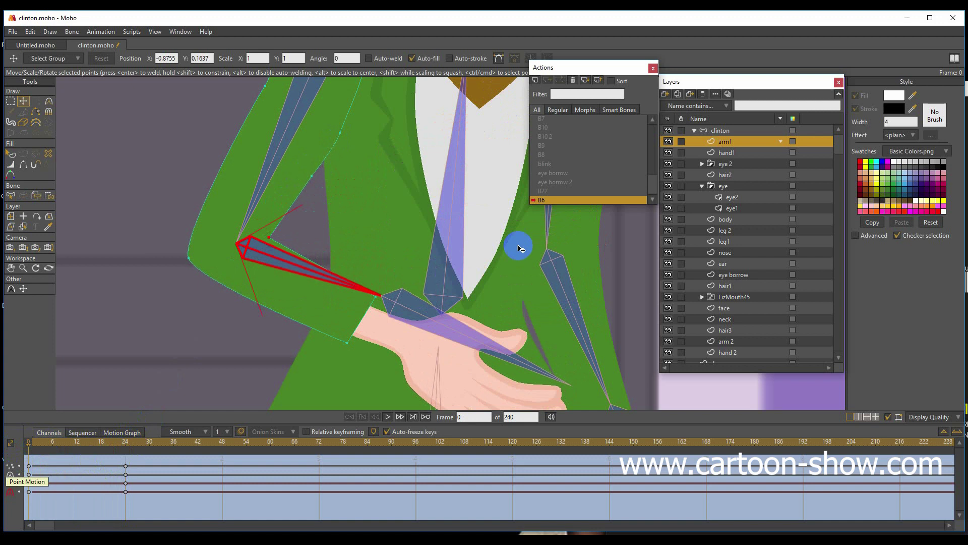
scroll(557, 136, "up", 1)
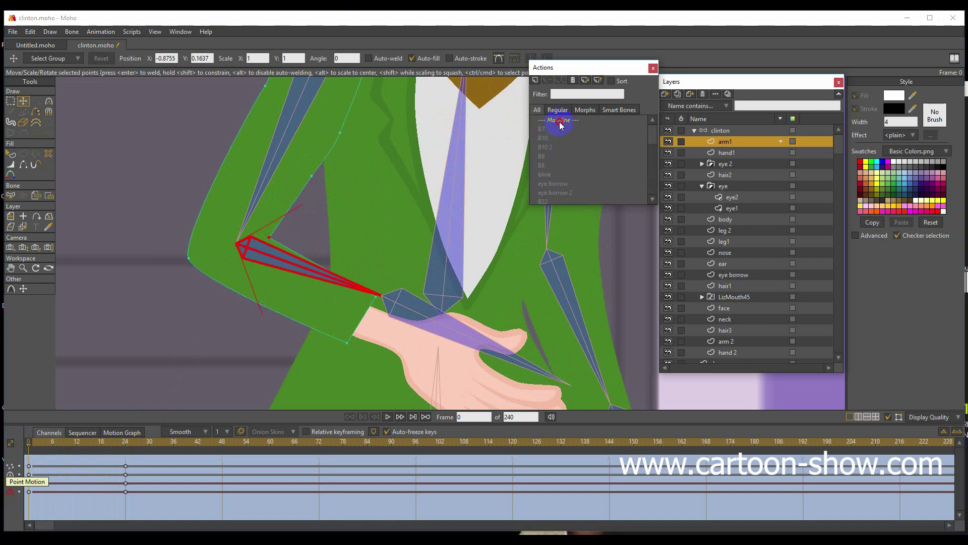
left_click(559, 121)
left_click(239, 293)
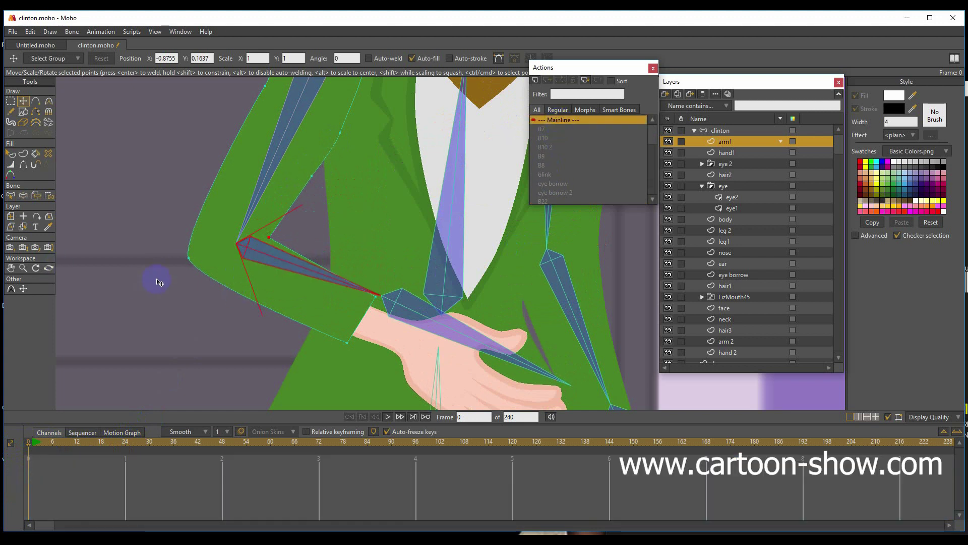
Step: Check the corrected arm1 elbow at frame 3 of the Mainline and select the clinton bone layer
left_click(11, 269)
left_click_drag(403, 270, 185, 185)
scroll(230, 222, "down", 2)
left_click_drag(256, 247, 270, 255)
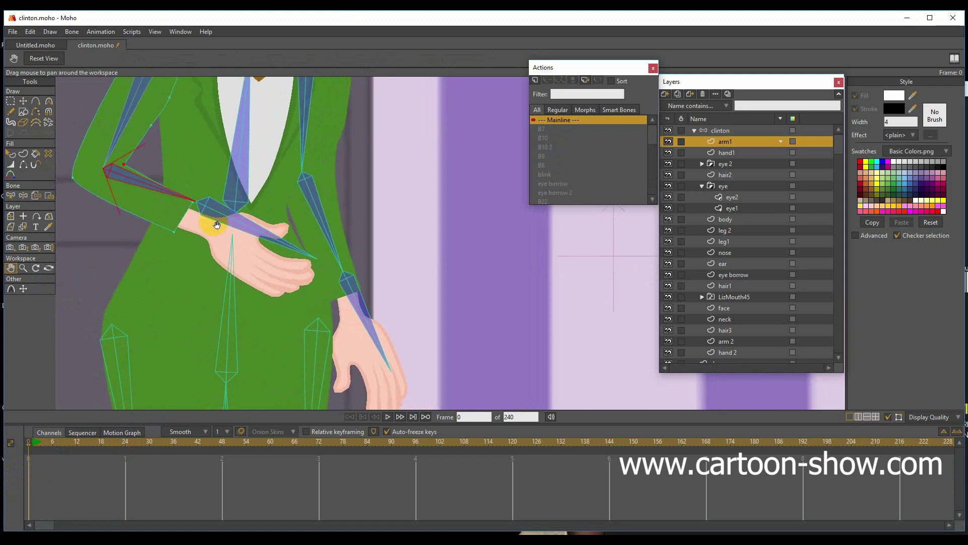
left_click(39, 442)
left_click(729, 130)
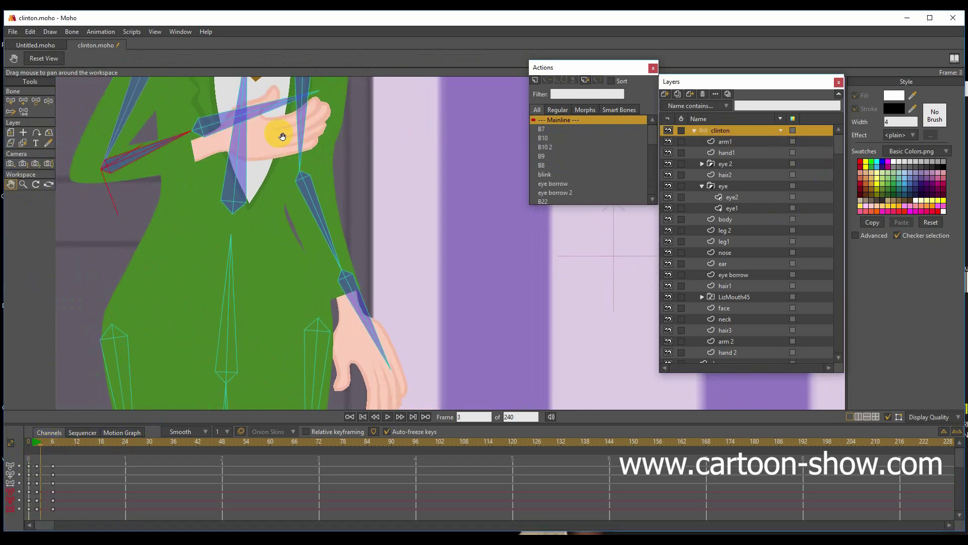
Step: At frame 3, swing the other arm's forearm bone upward and inspect the bend at its elbow
left_click(35, 101)
left_click_drag(320, 257, 333, 75)
left_click(10, 184)
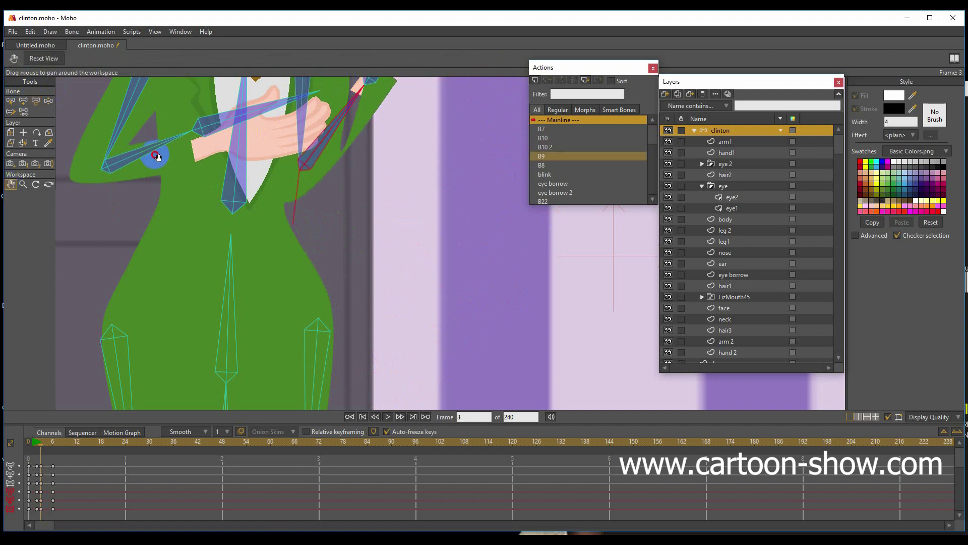
left_click_drag(156, 156, 195, 264)
scroll(195, 264, "up", 3)
scroll(271, 253, "up", 2)
scroll(204, 251, "down", 5)
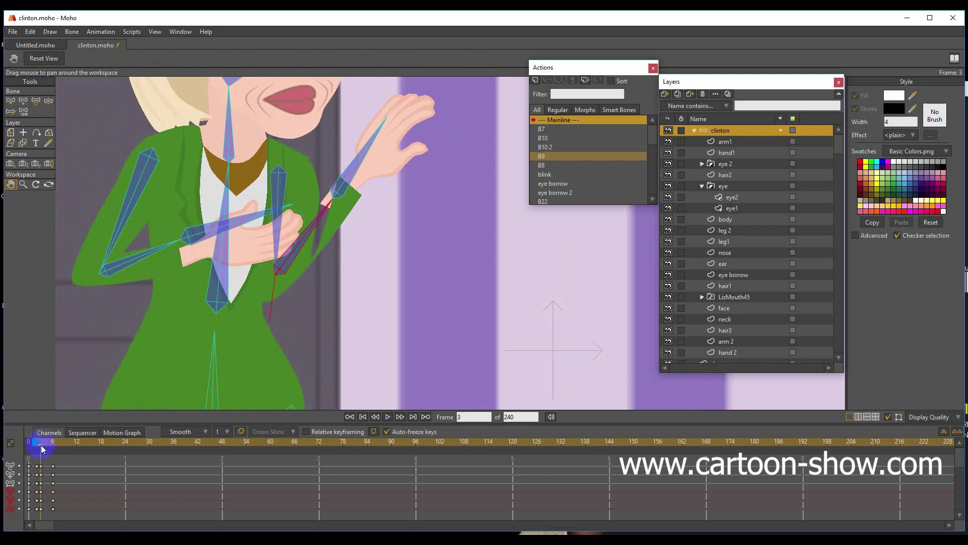
Step: From frame 0, create action B9 2 for this forearm bone and swing it upward to about 145° at frame 24
left_click_drag(41, 445, 4, 447)
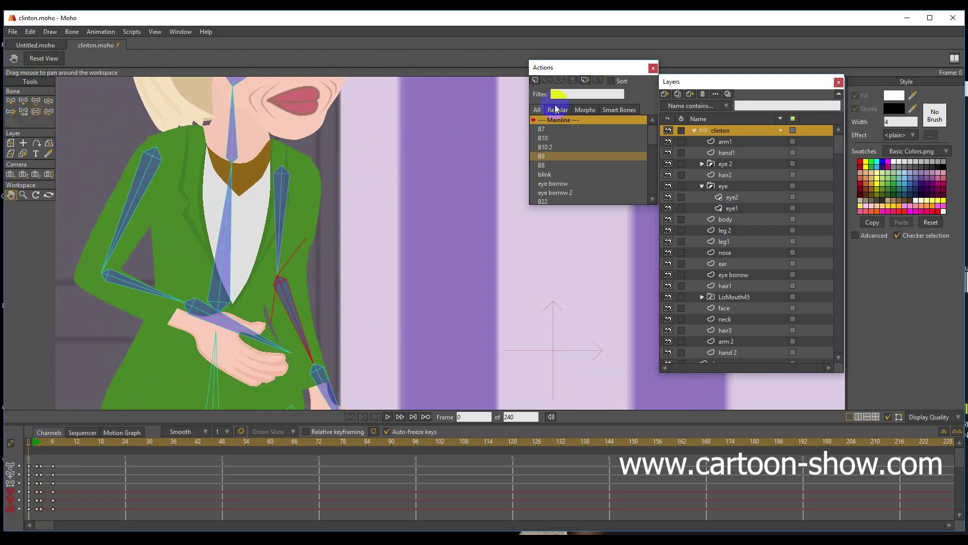
left_click(536, 81)
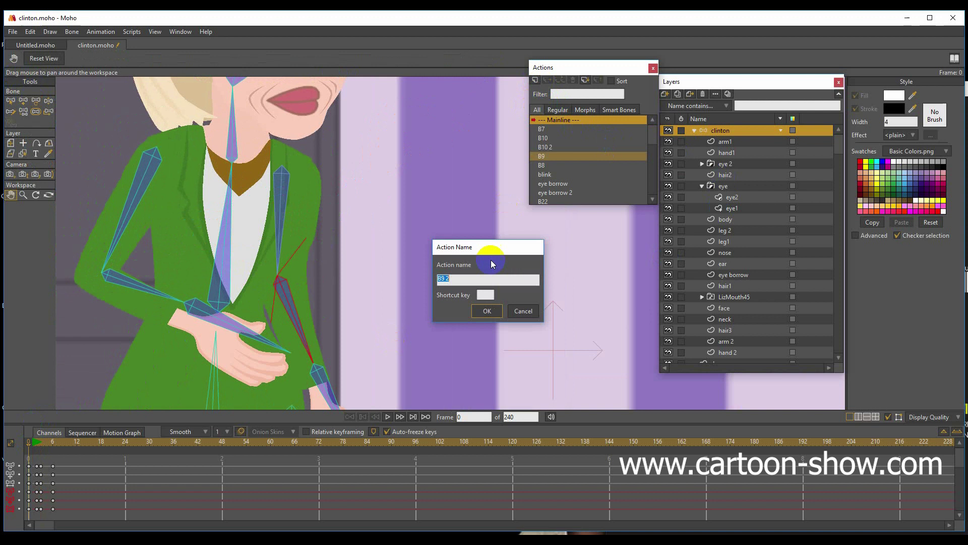
left_click(487, 310)
left_click(125, 442)
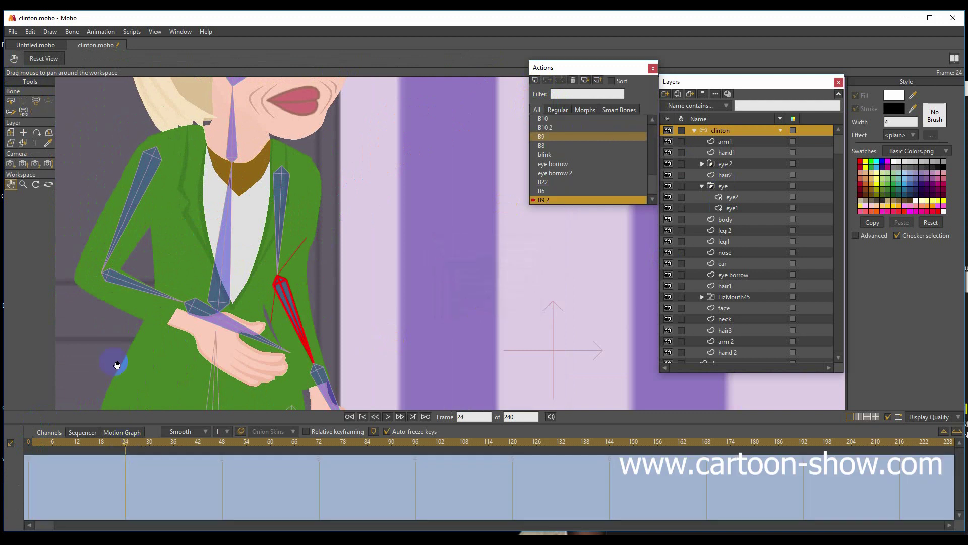
left_click(36, 101)
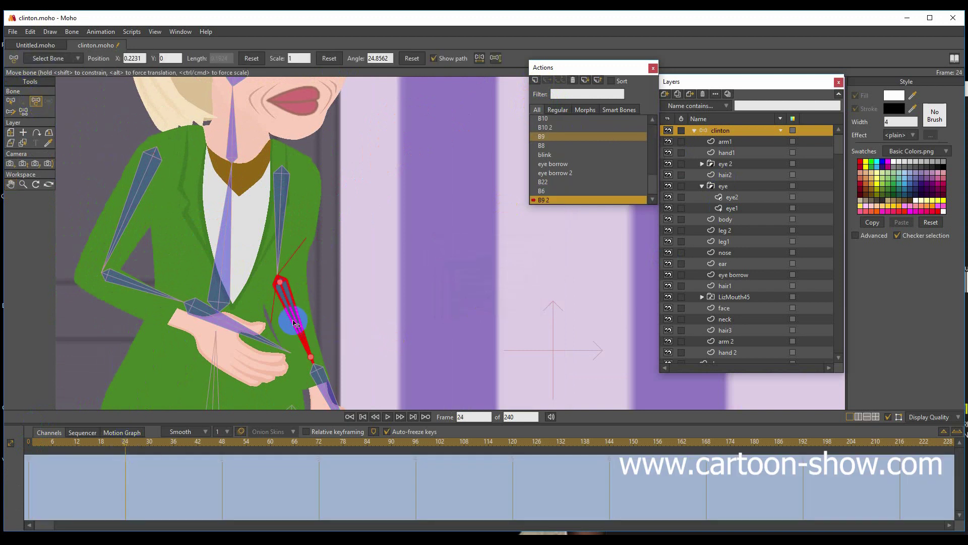
left_click_drag(303, 323, 321, 192)
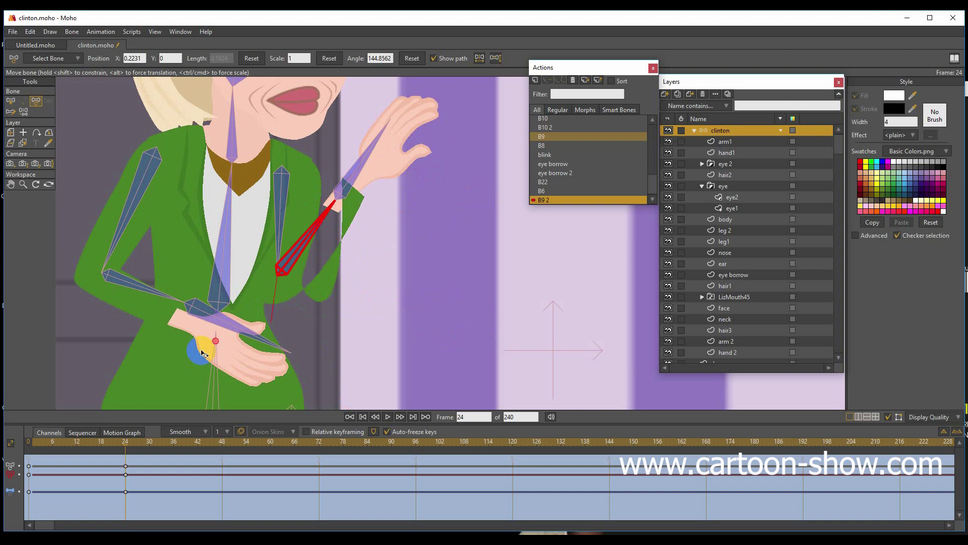
Step: On the arm 2 layer, move the displaced elbow point inward to the inside of the bend
scroll(201, 348, "up", 2)
left_click(23, 144)
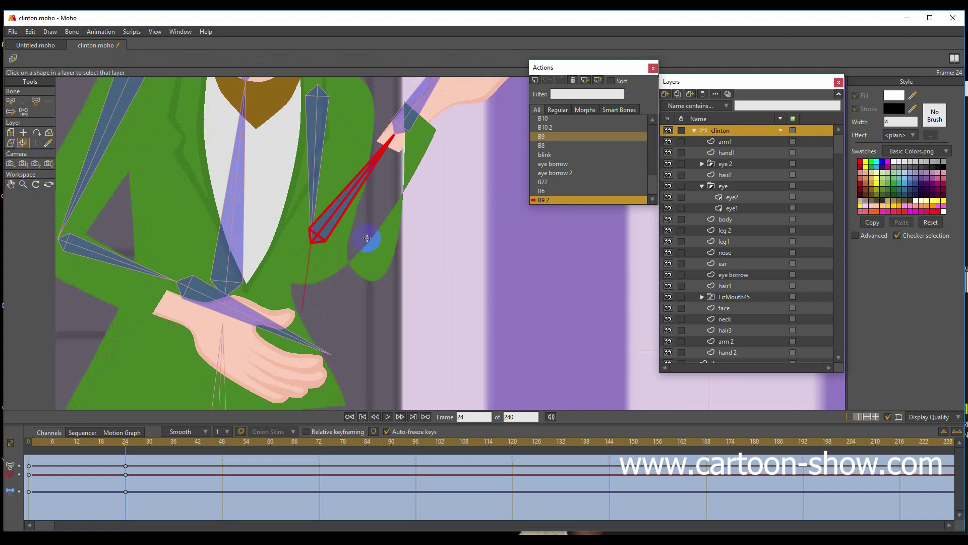
left_click(373, 251)
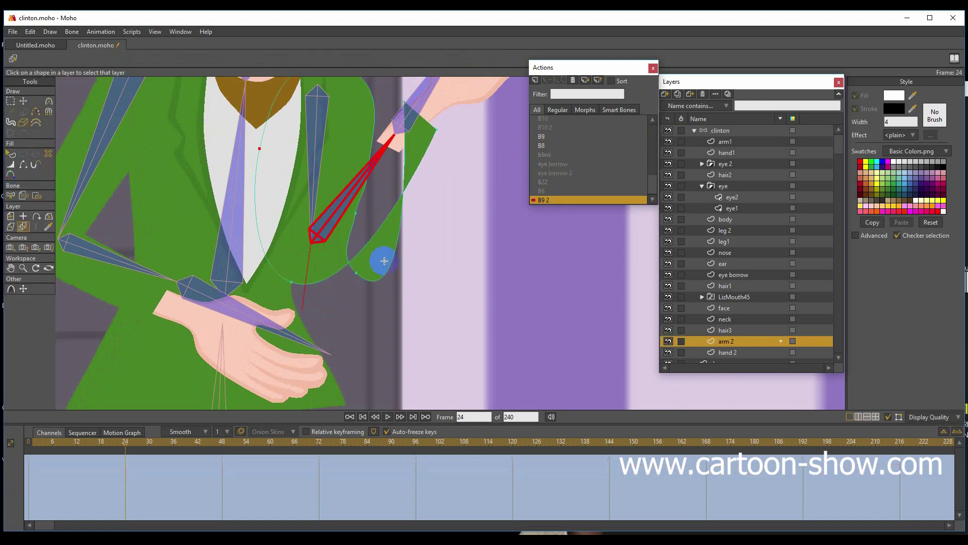
left_click(25, 102)
left_click_drag(364, 274, 332, 200)
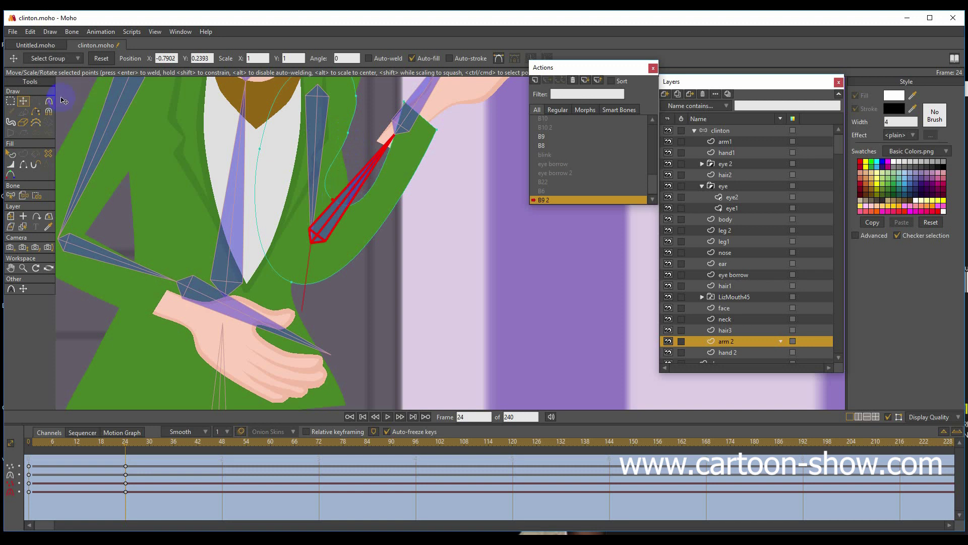
Step: Refine the arm 2 outline by moving the outer elbow and rear upper-arm points inward and adjusting the elbow's curvature
left_click(50, 100)
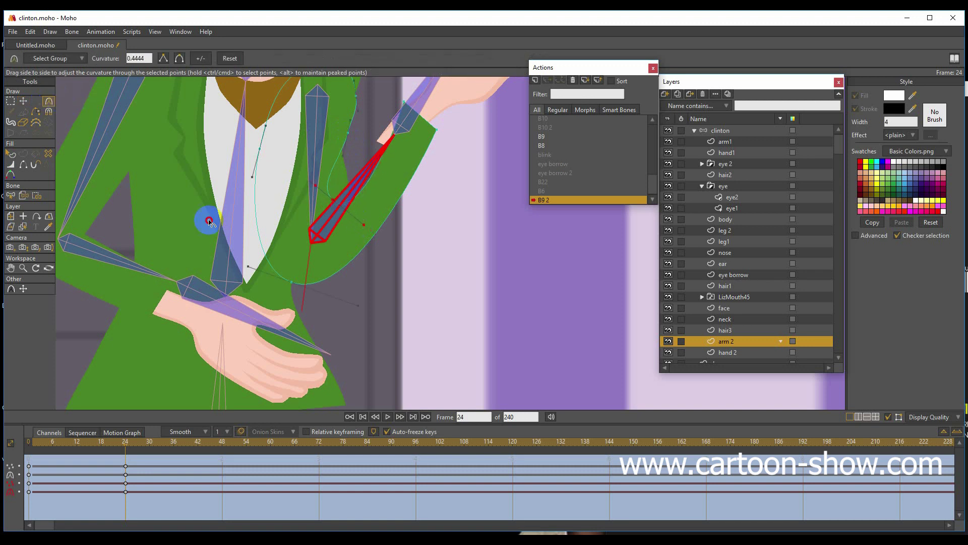
left_click(23, 101)
left_click_drag(290, 279, 300, 267)
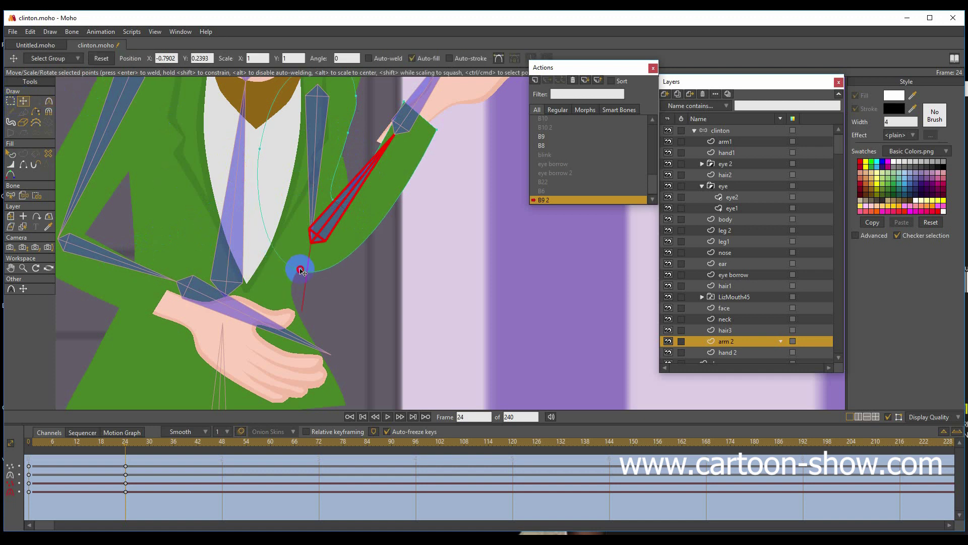
left_click_drag(265, 151, 281, 146)
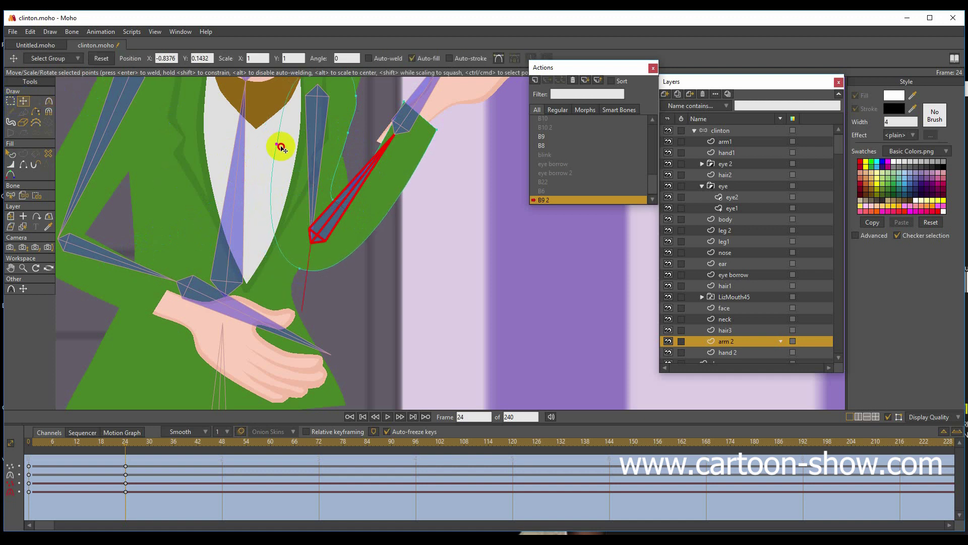
left_click(306, 266)
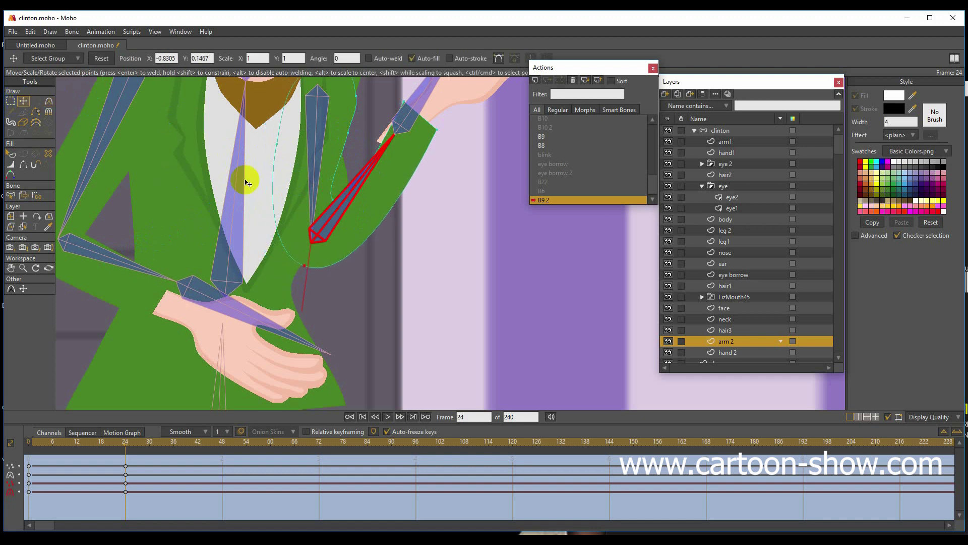
left_click(48, 102)
left_click(281, 213)
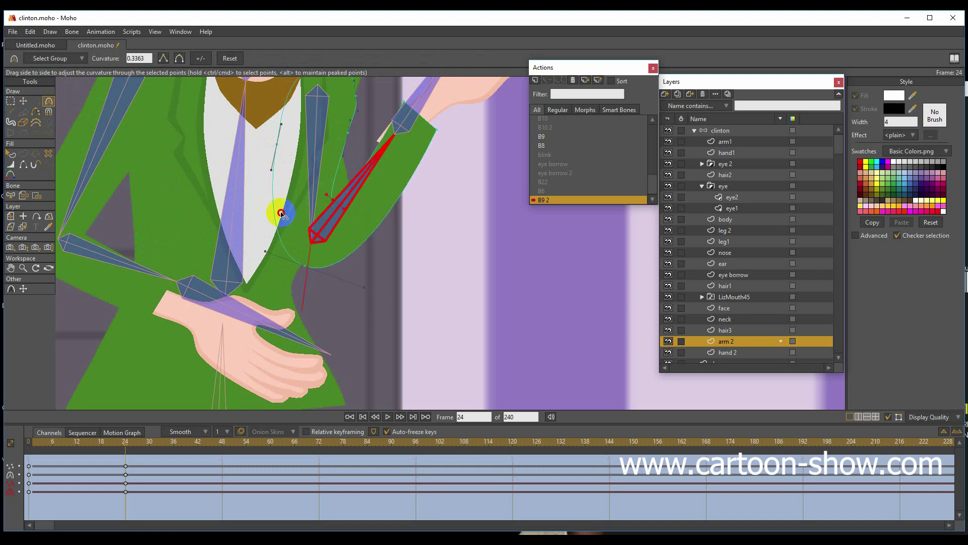
Step: Fine-tune the shoulder points at the top of the arm 2 outline
scroll(328, 202, "down", 2)
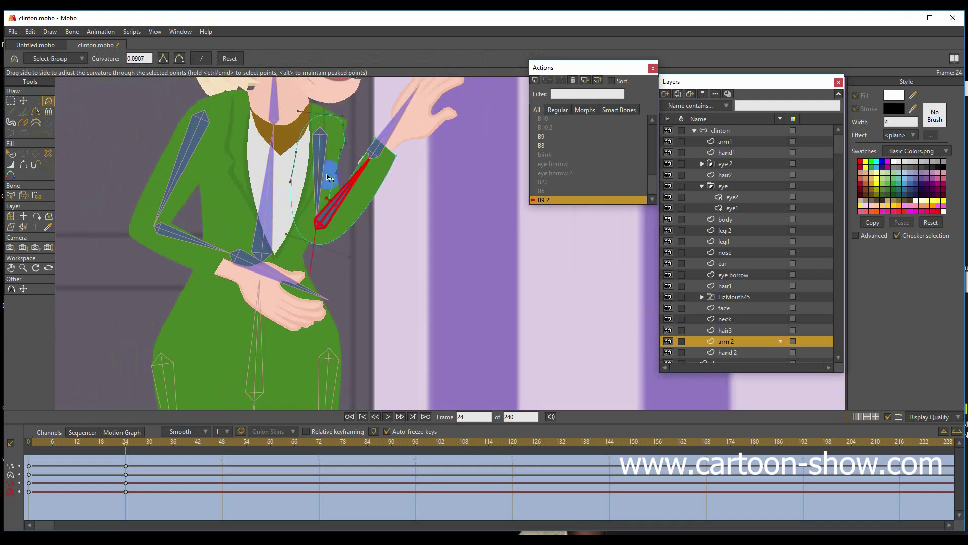
left_click(23, 102)
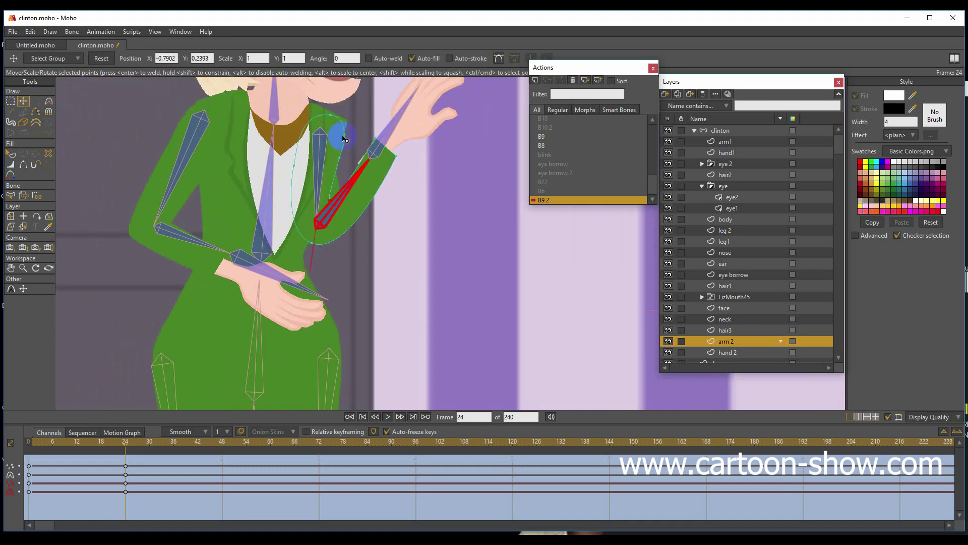
left_click(334, 121)
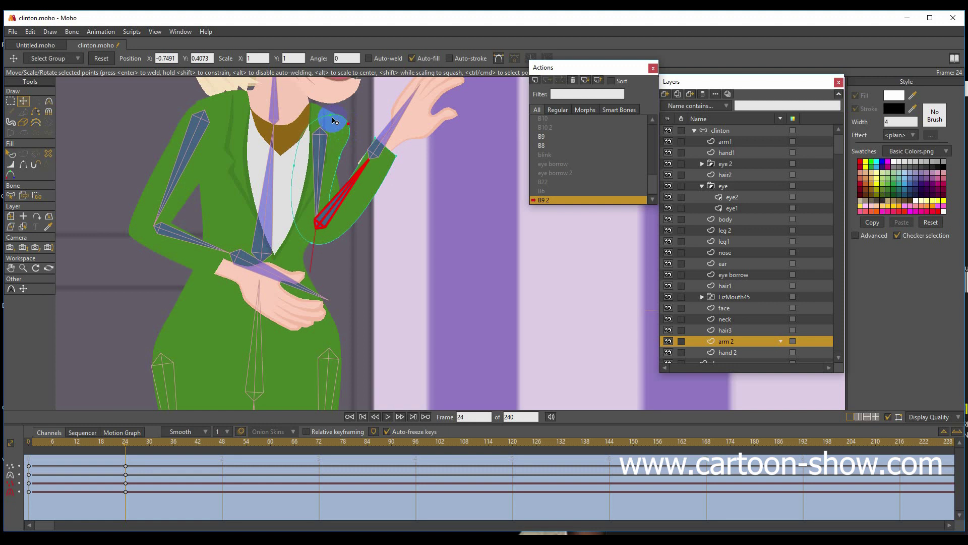
left_click(188, 389)
Step: Try a lower curvature on the outer elbow point of arm 2 at frame 23, and delete the keyframes added there
left_click(126, 444)
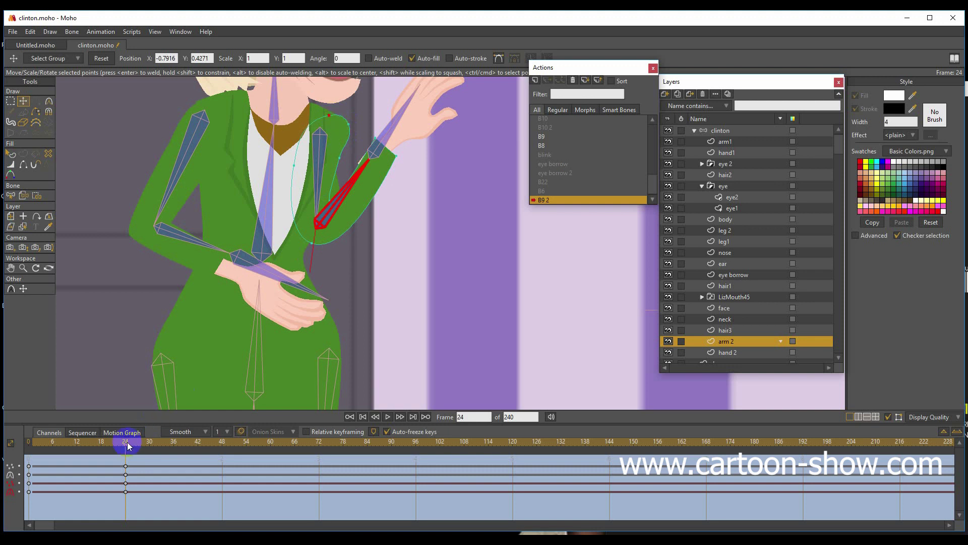
mouse_move(127, 444)
left_mouse_down()
mouse_move(65, 442)
mouse_move(133, 450)
mouse_move(121, 450)
left_mouse_up()
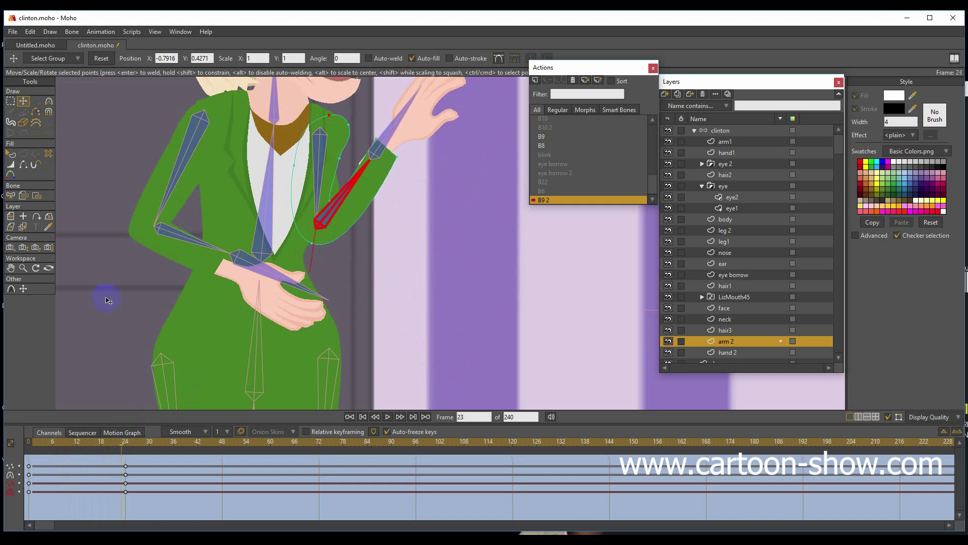
left_click(48, 102)
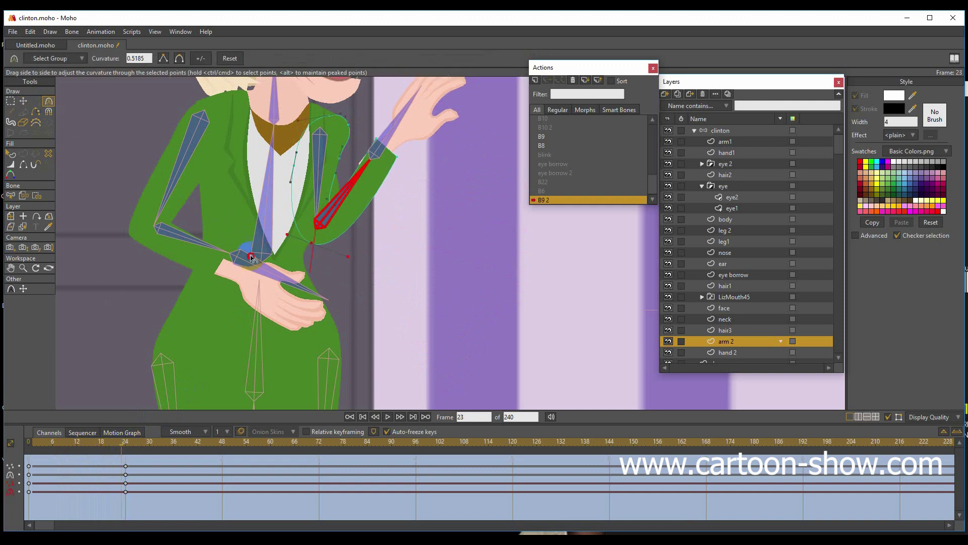
left_click_drag(209, 266, 90, 404)
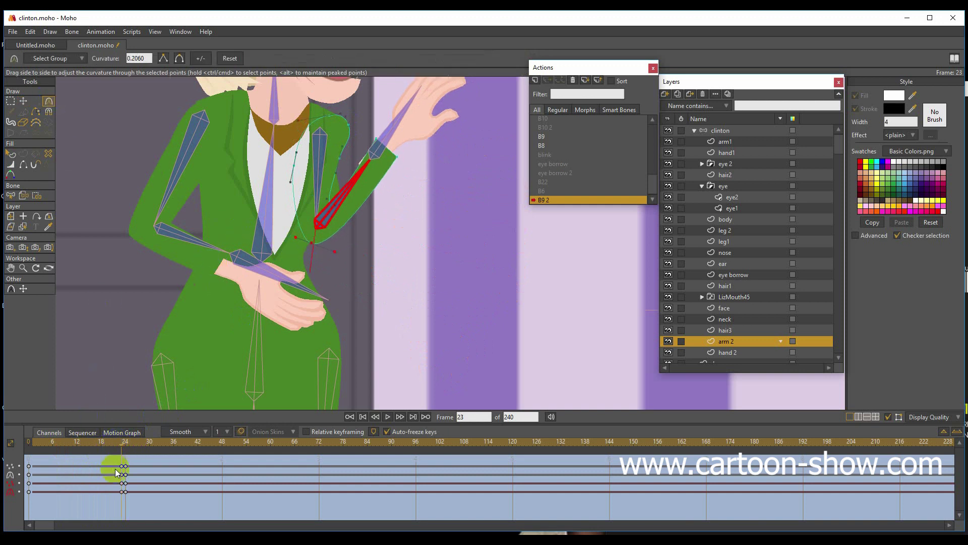
left_click_drag(116, 460, 125, 505)
key("Delete")
Step: Check the arm 2 outline around frame 24 and scrub the B9 2 action back to frame 1
left_click(120, 444)
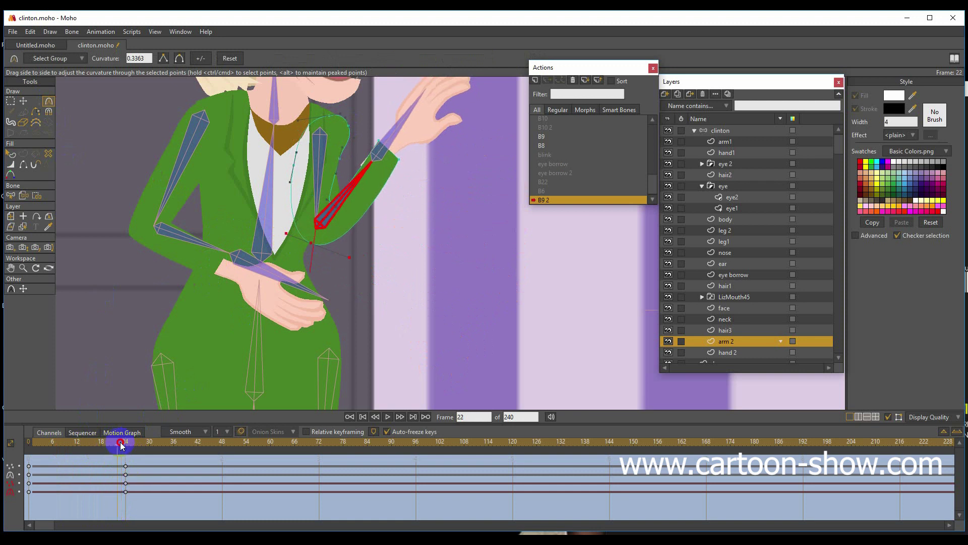
left_click(123, 445)
left_click(125, 445)
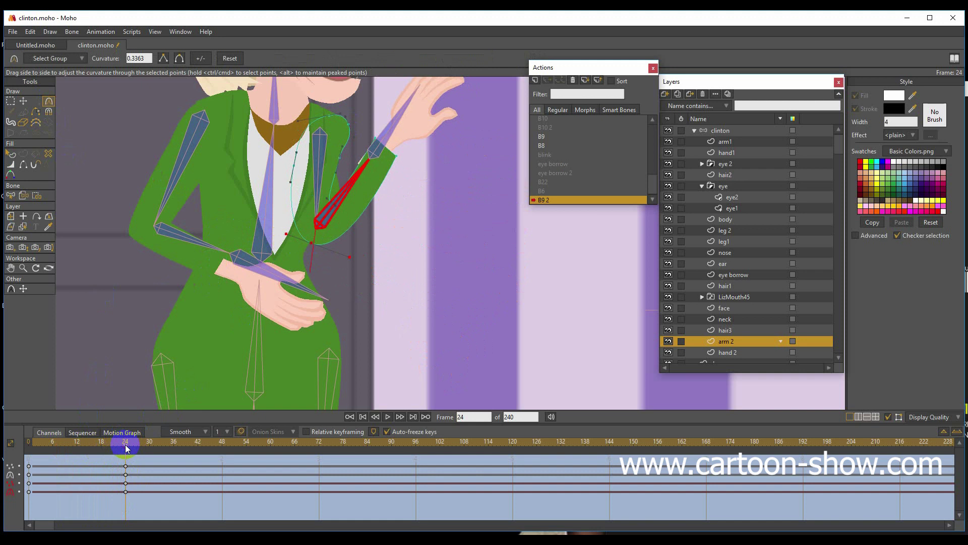
left_click_drag(312, 244, 196, 257)
left_click(25, 101)
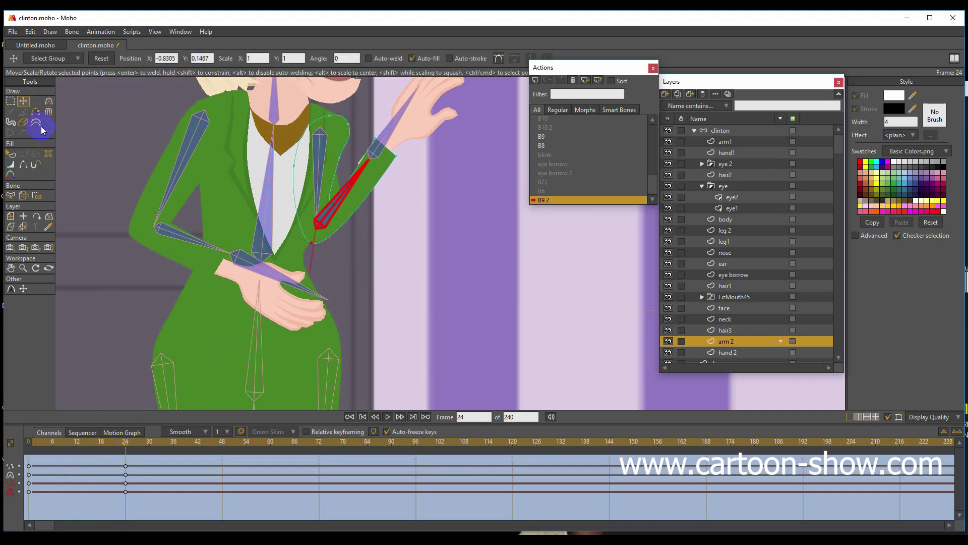
left_click_drag(125, 448, 32, 445)
Step: Return to the Mainline and tilt the neck bone of the clinton layer back to about 25.45° at frame 4
scroll(597, 146, "up", 1)
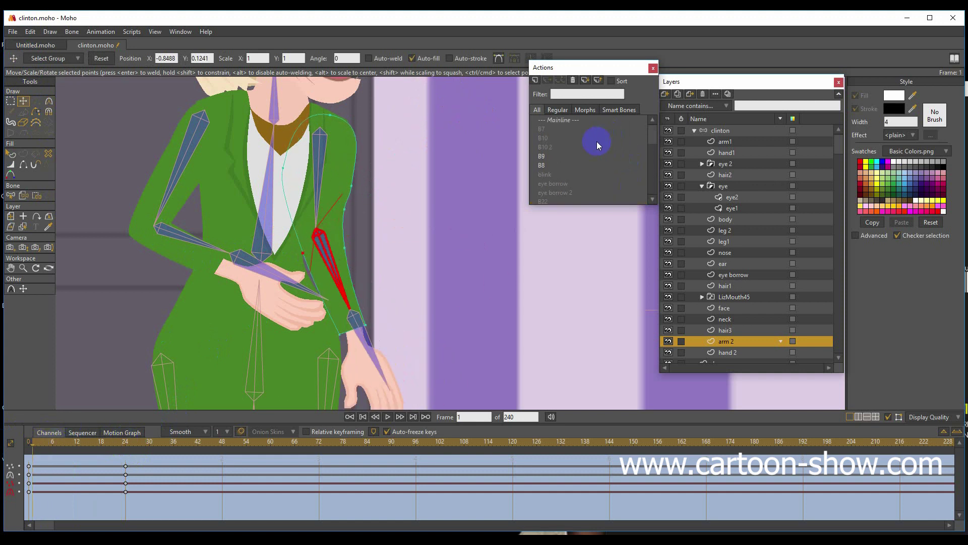
double_click(557, 121)
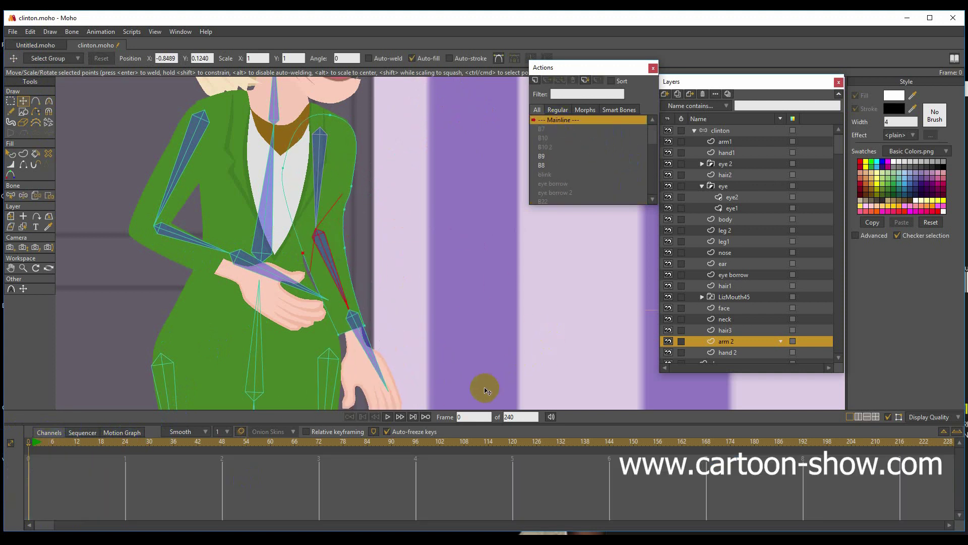
scroll(281, 189, "down", 2)
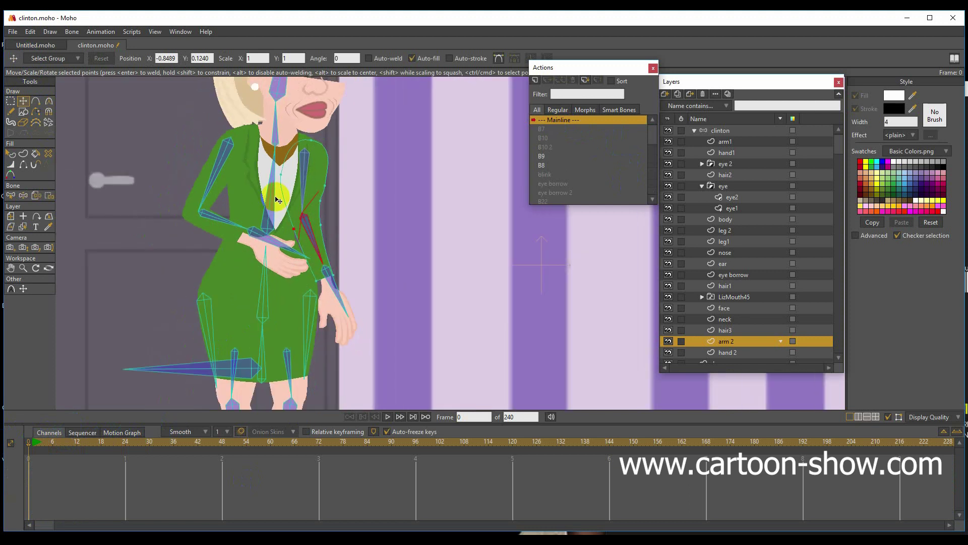
scroll(265, 300, "down", 2)
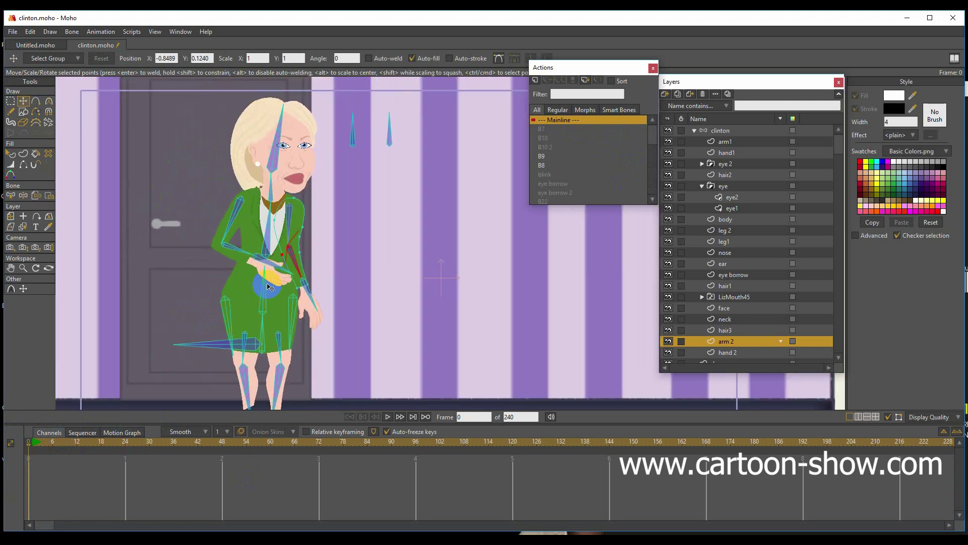
scroll(270, 286, "up", 2)
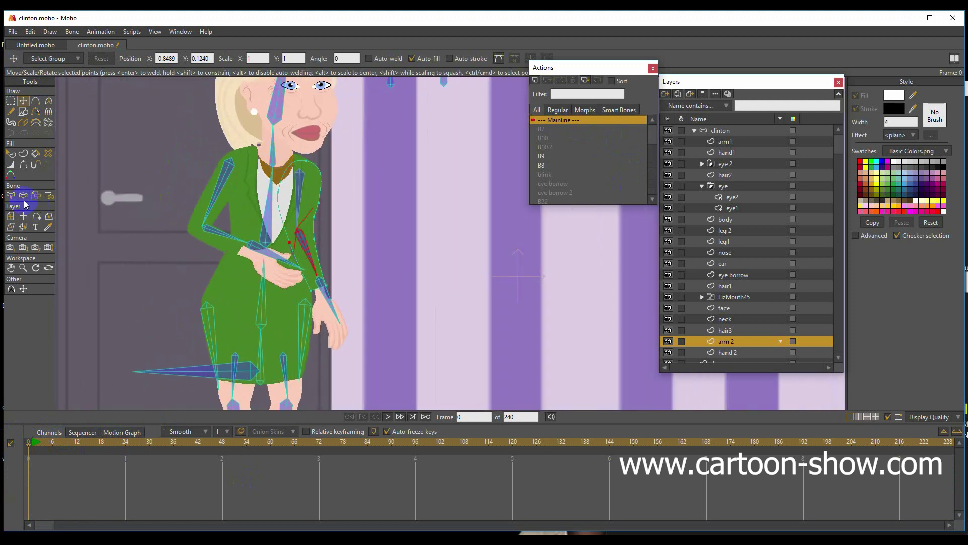
left_click(44, 448)
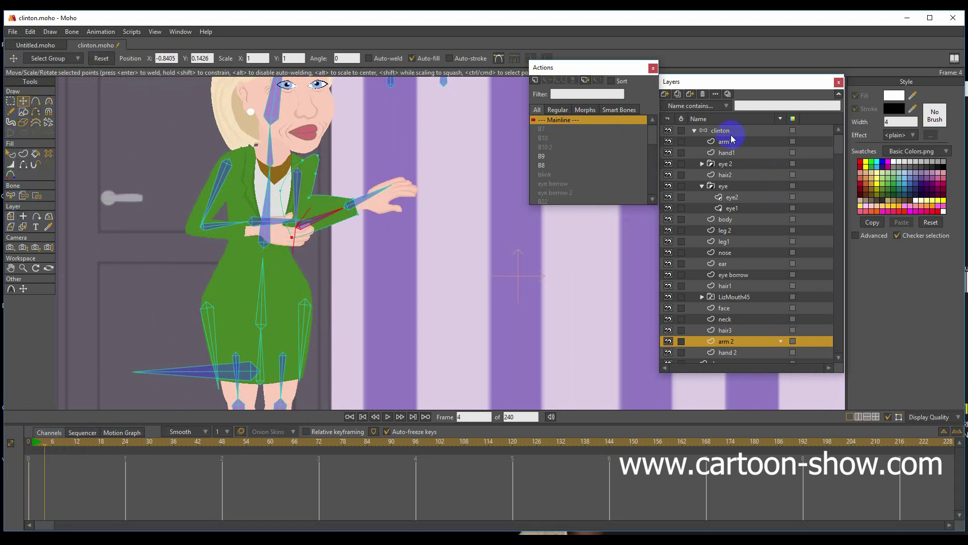
left_click(714, 132)
left_click(36, 100)
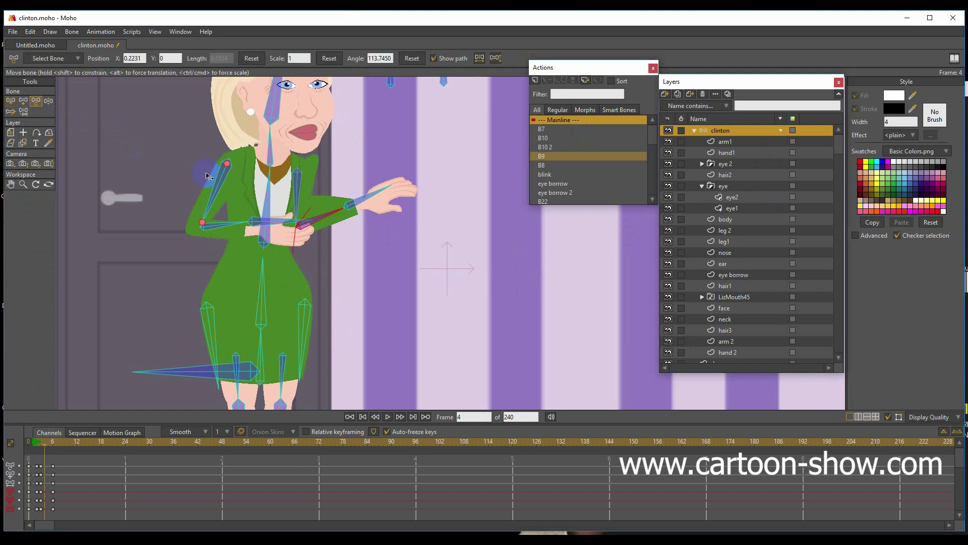
left_click_drag(277, 160, 260, 147)
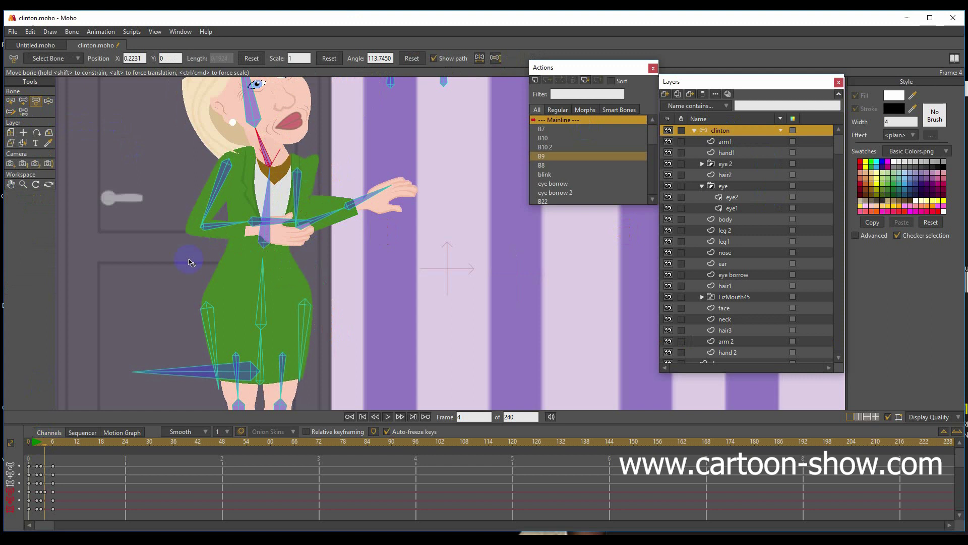
Step: Create the smart bone action B3 for the neck bone and tilt the bone back to about 34.94° at frame 24
left_click(29, 443)
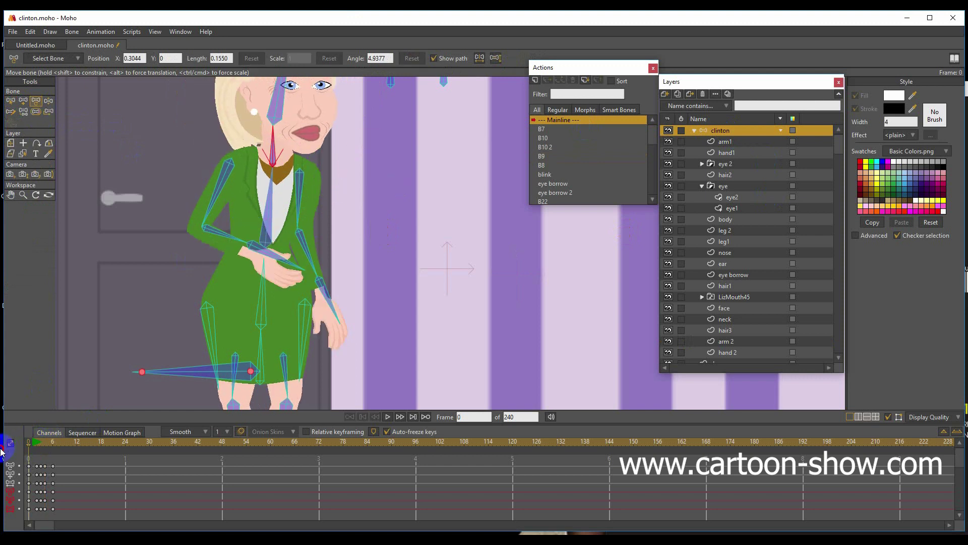
left_click(535, 79)
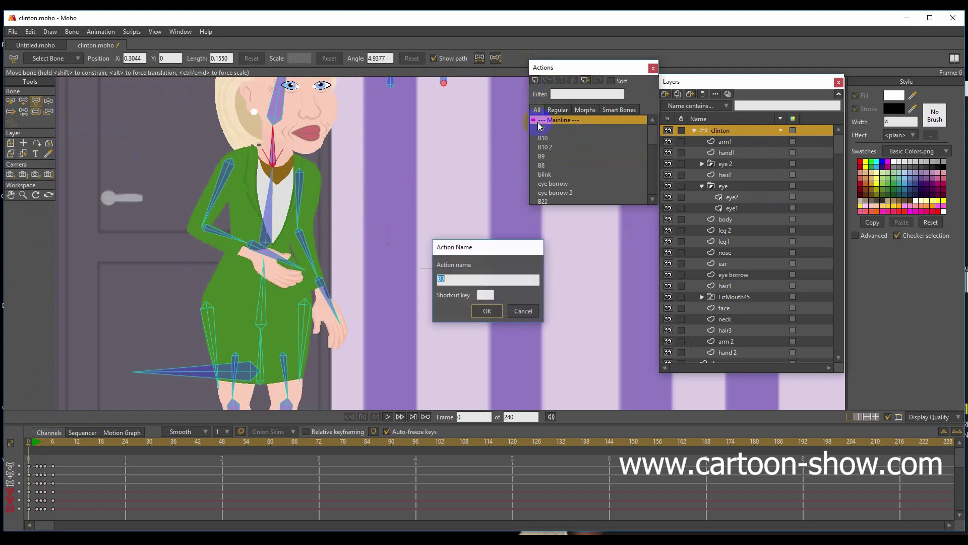
left_click(487, 312)
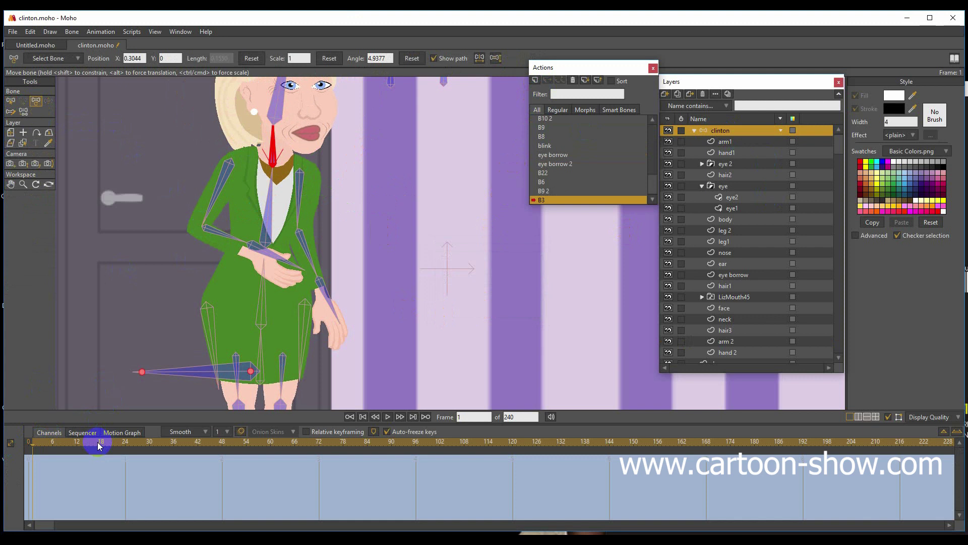
left_click(122, 443)
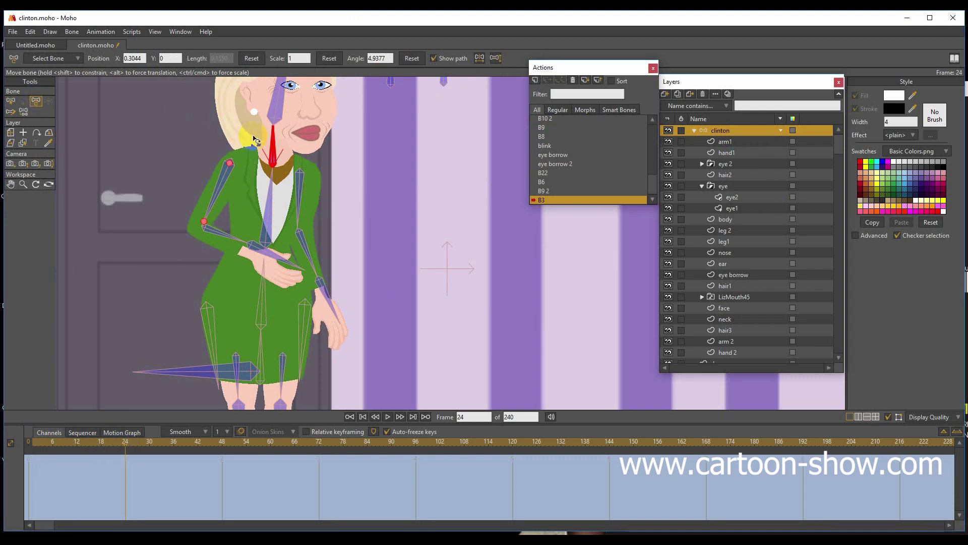
left_click(272, 147)
left_click_drag(273, 146, 226, 151)
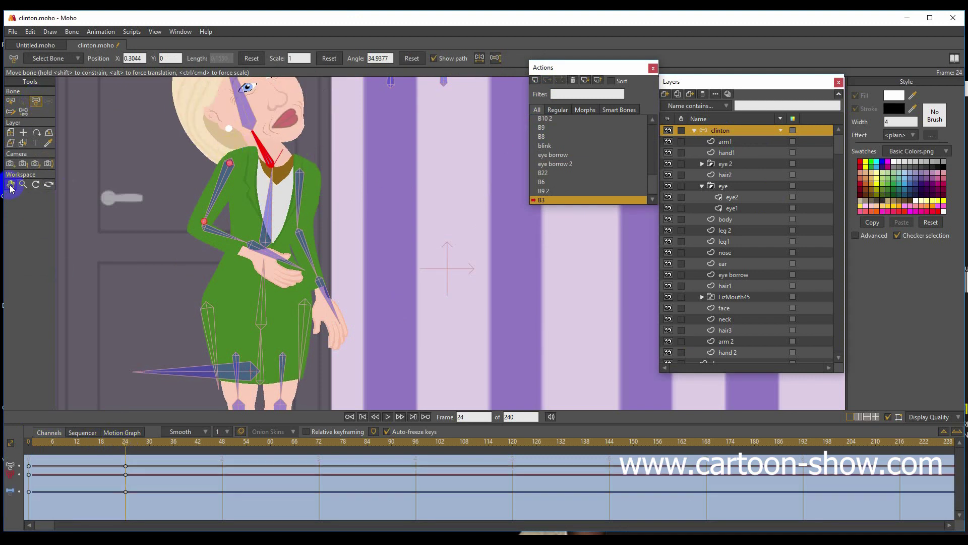
Step: On the body layer, move the rear shoulder point outward and the rear jacket collar points back to follow the tilted neck
left_click(10, 184)
left_click_drag(170, 183, 198, 278)
scroll(199, 277, "up", 5)
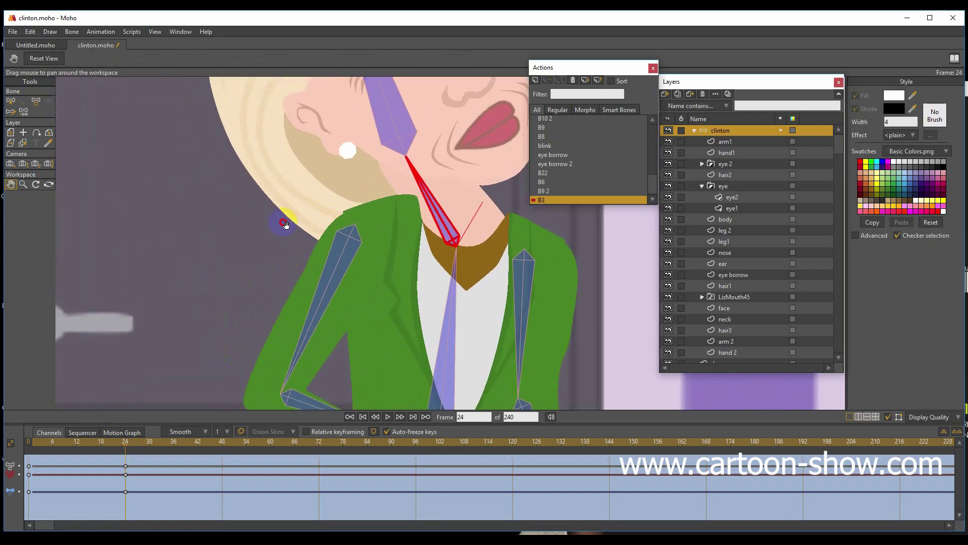
left_click_drag(283, 224, 202, 236)
left_click(22, 142)
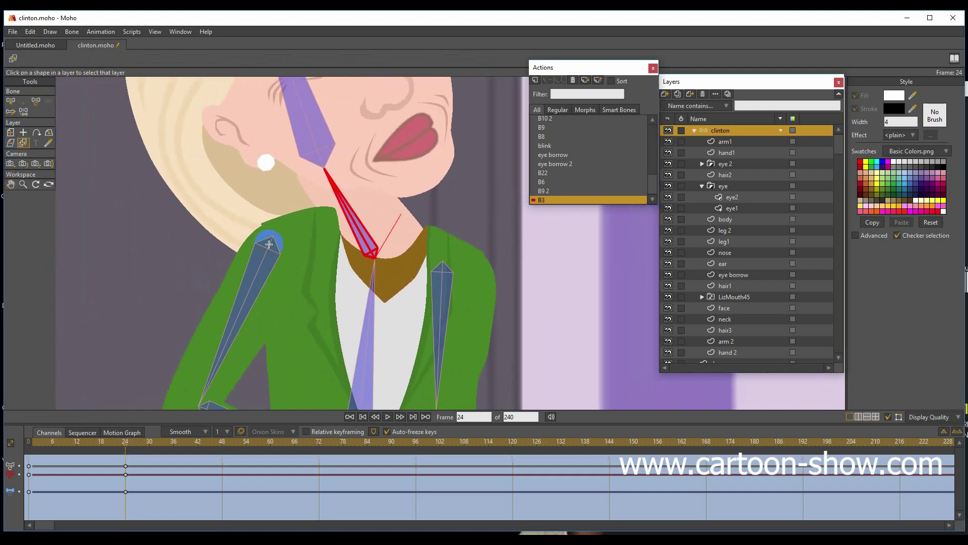
left_click(305, 225)
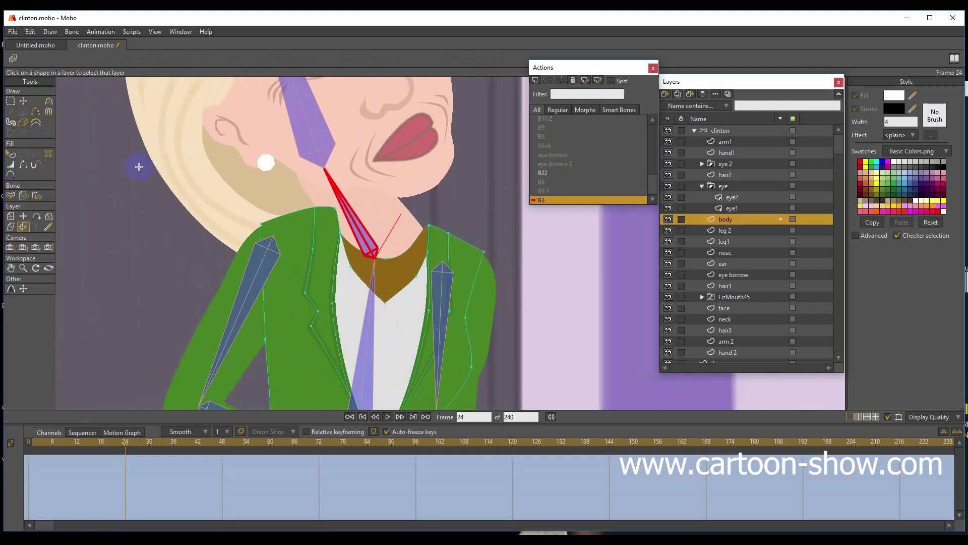
left_click(23, 101)
left_click_drag(263, 222, 255, 230)
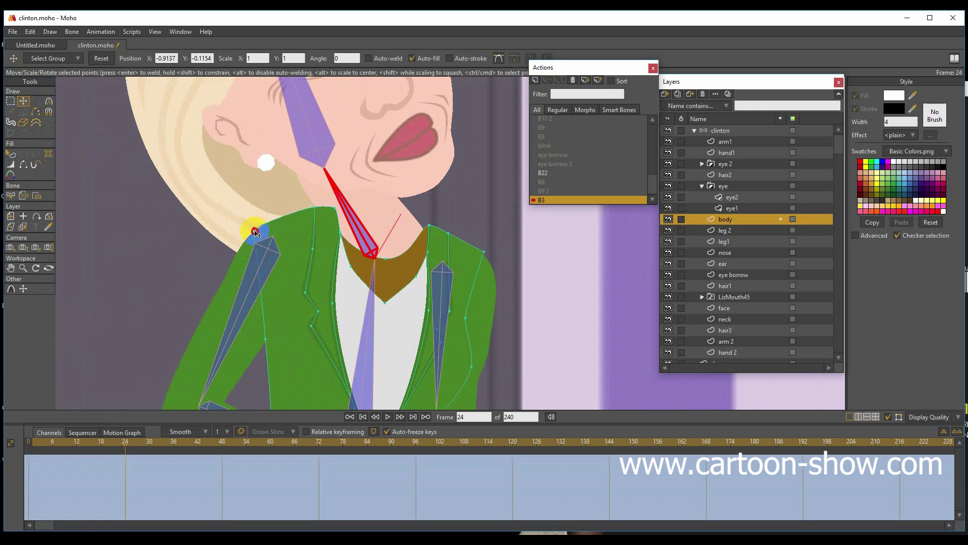
left_click(304, 206)
left_click_drag(307, 209, 334, 237)
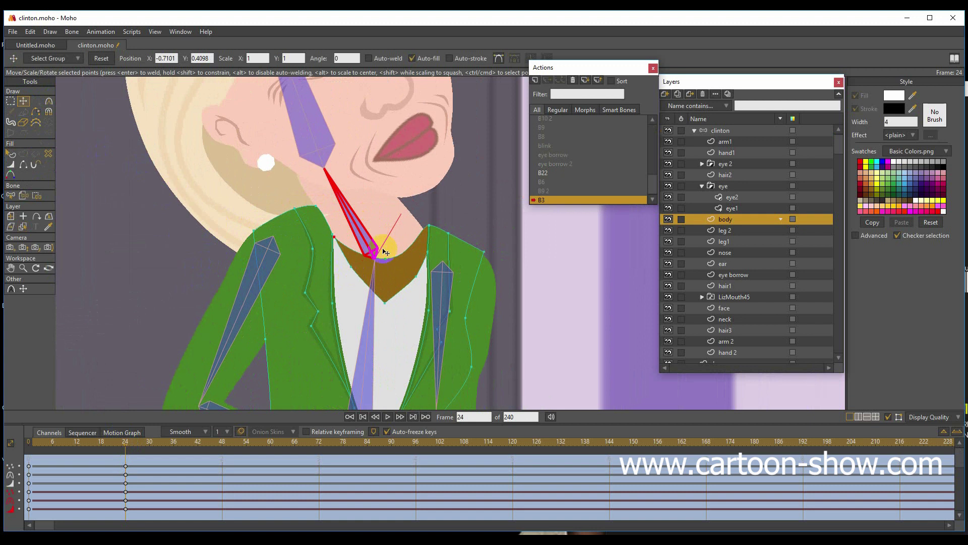
Step: Move the front jacket collar points inward against the neck and scrub the action to check the transition
left_click(429, 227)
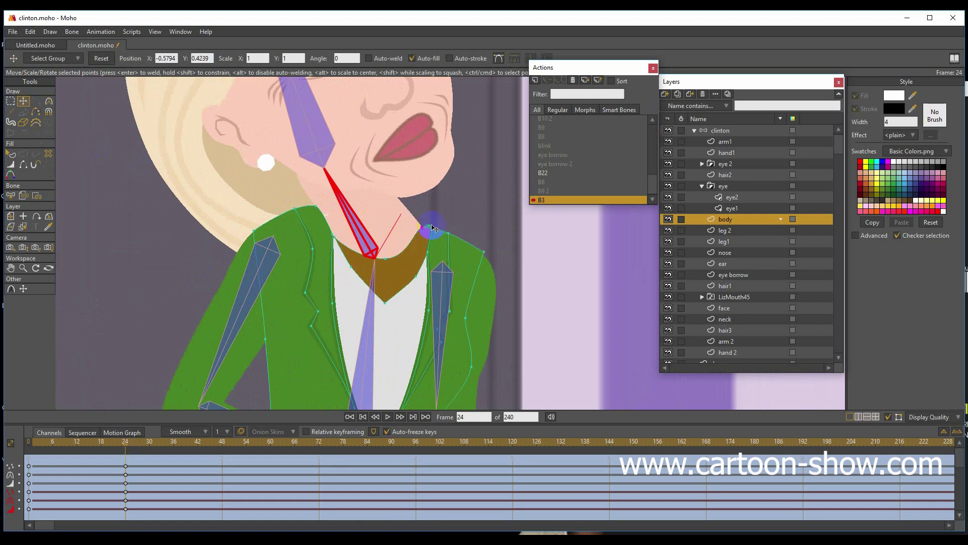
mouse_move(432, 228)
left_mouse_down()
mouse_move(423, 217)
mouse_move(426, 232)
left_mouse_up()
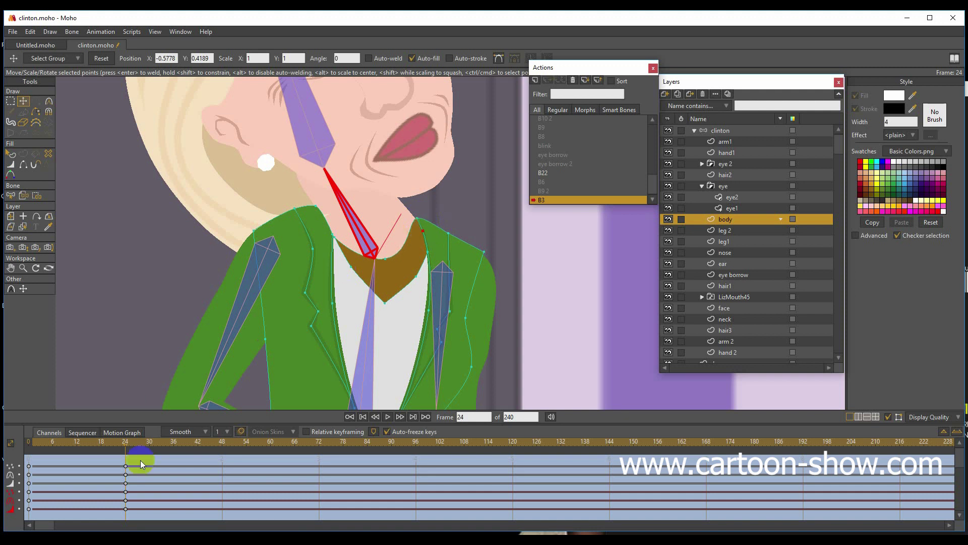
left_click(88, 447)
left_click_drag(88, 448, 126, 453)
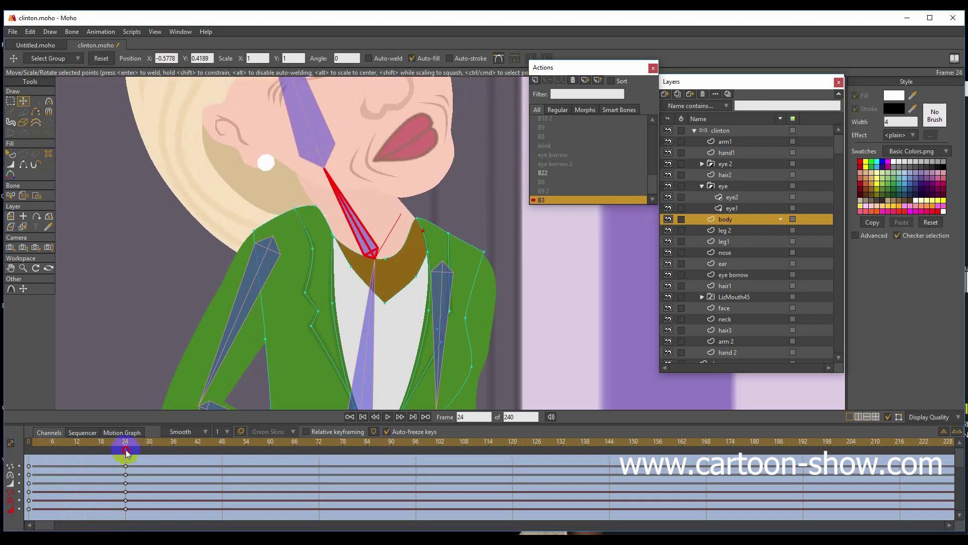
Step: Fine-tune the rear collar and shoulder points of the jacket and recheck the shape up to frame 24
left_click(313, 209)
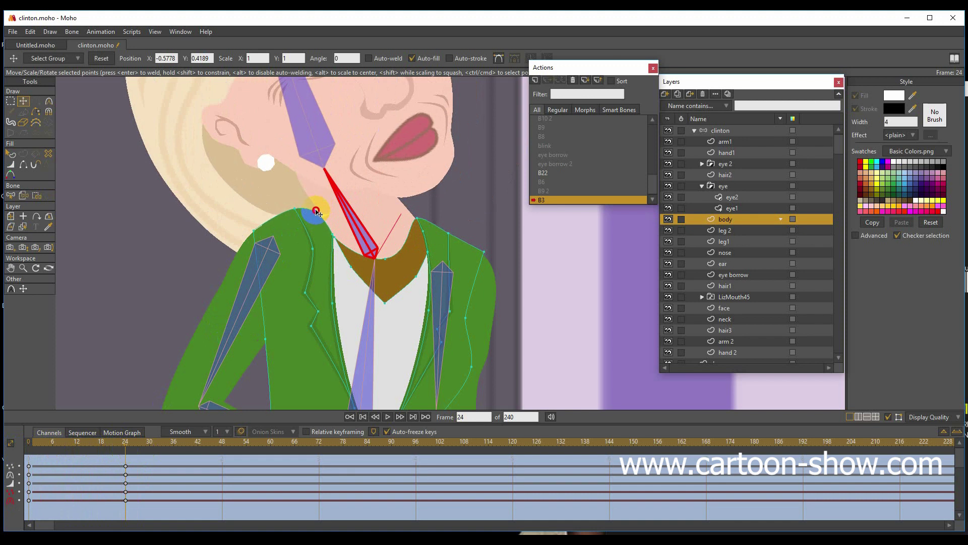
left_click_drag(314, 210, 256, 225)
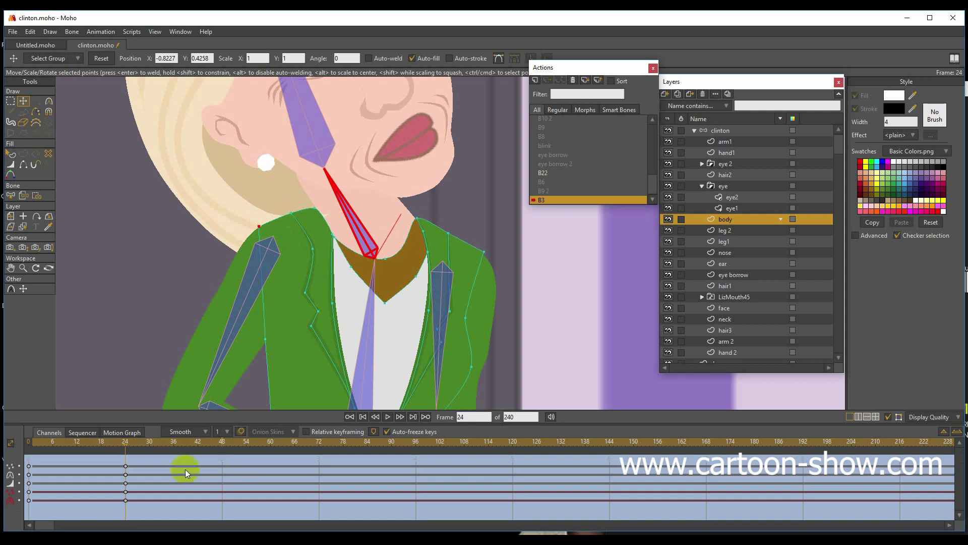
left_click_drag(121, 451, 128, 485)
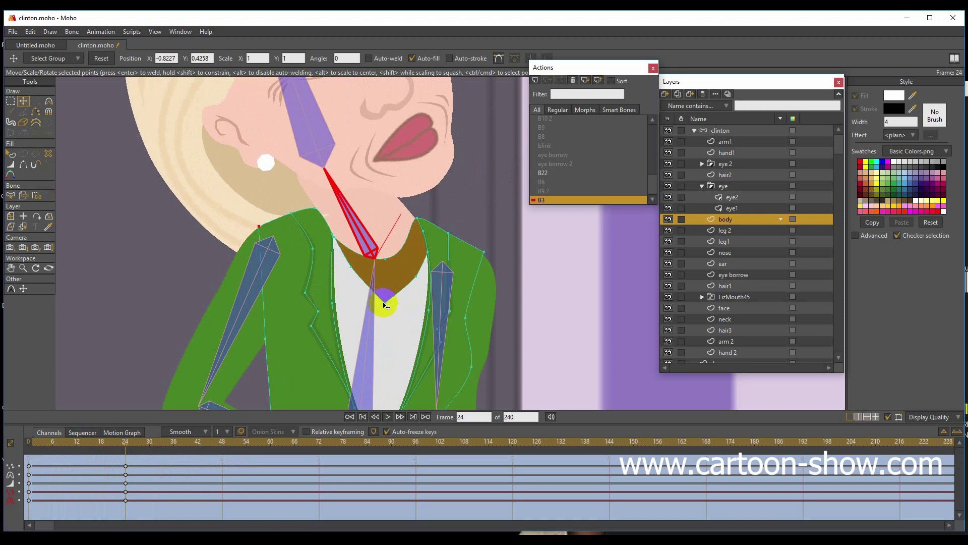
Step: Shift the brown neckline's lower tip and upper edge points toward the front of the body at frame 24
left_click_drag(385, 302, 395, 255)
left_click(355, 268)
mouse_move(125, 443)
left_mouse_down()
mouse_move(32, 438)
mouse_move(126, 442)
left_mouse_up()
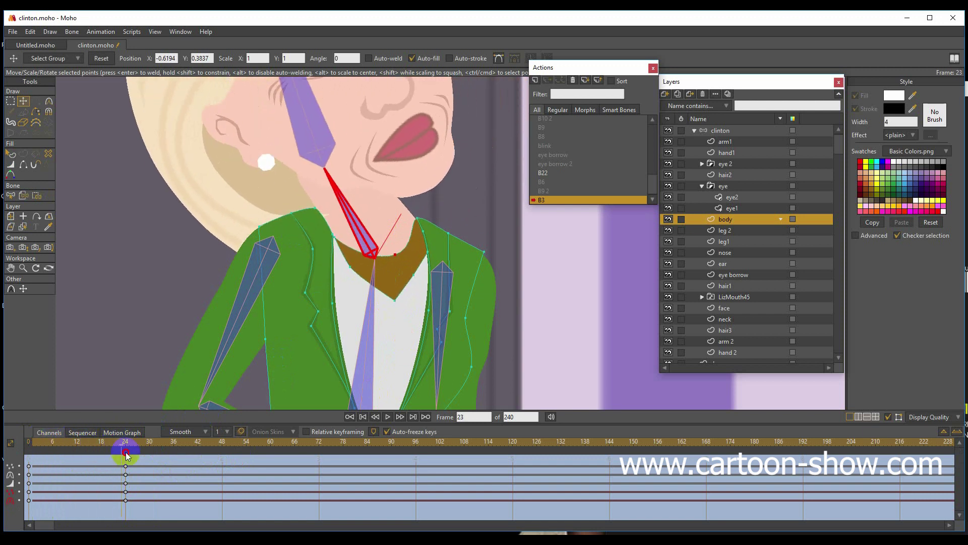
Step: Move the rear lapel line and inner collar points backward, and scrub the B3 action to frame 4 to check them
left_click_drag(319, 254, 302, 251)
left_click_drag(309, 293, 304, 293)
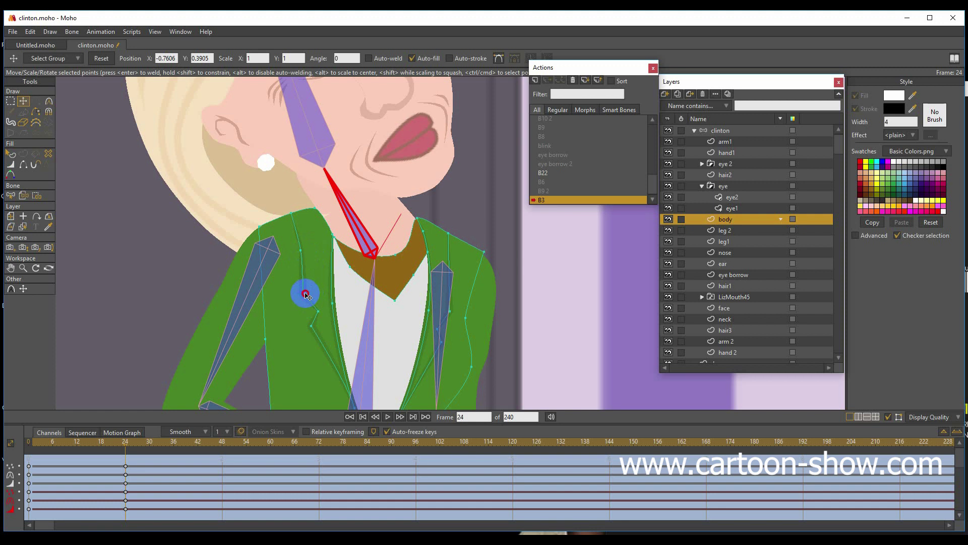
left_click(329, 239)
left_click_drag(330, 241, 322, 222)
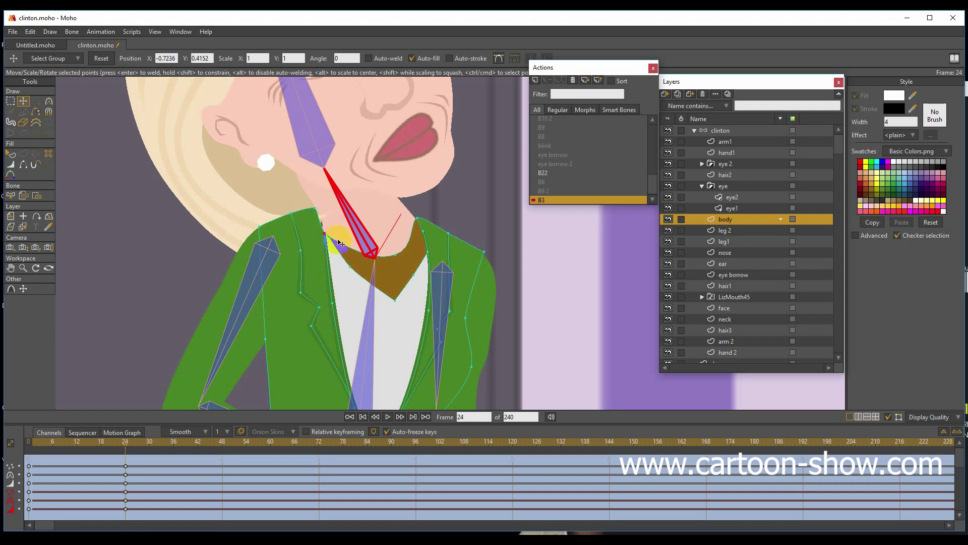
left_click(351, 268)
left_click_drag(127, 441, 44, 460)
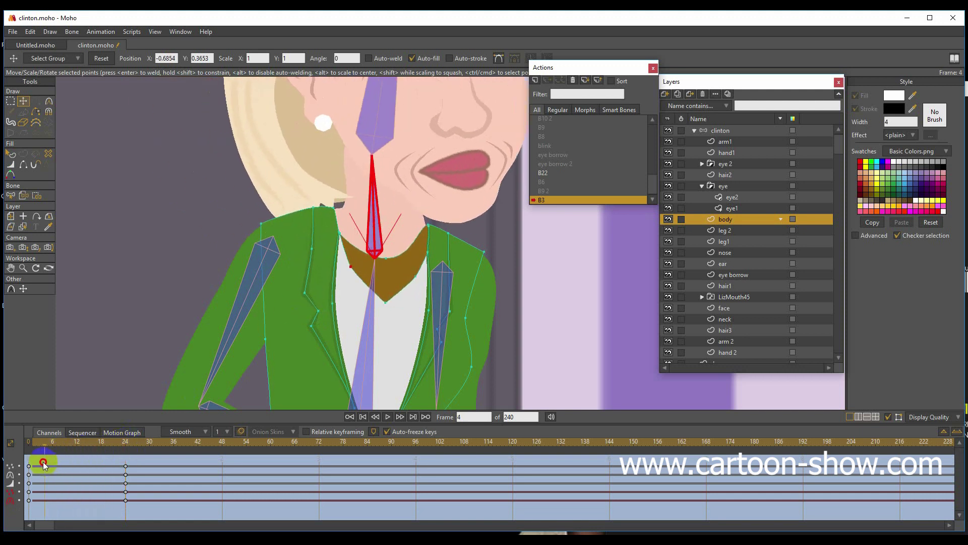
scroll(303, 322, "down", 3)
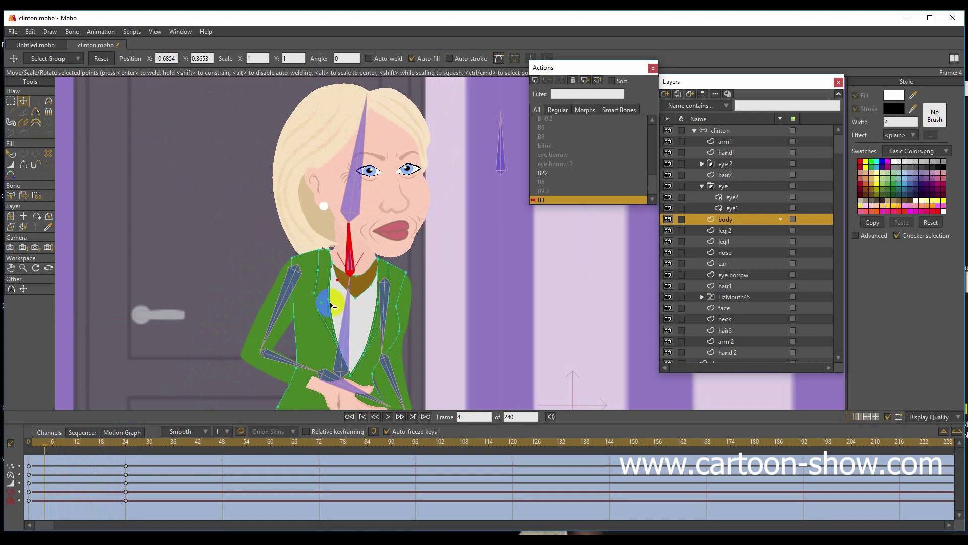